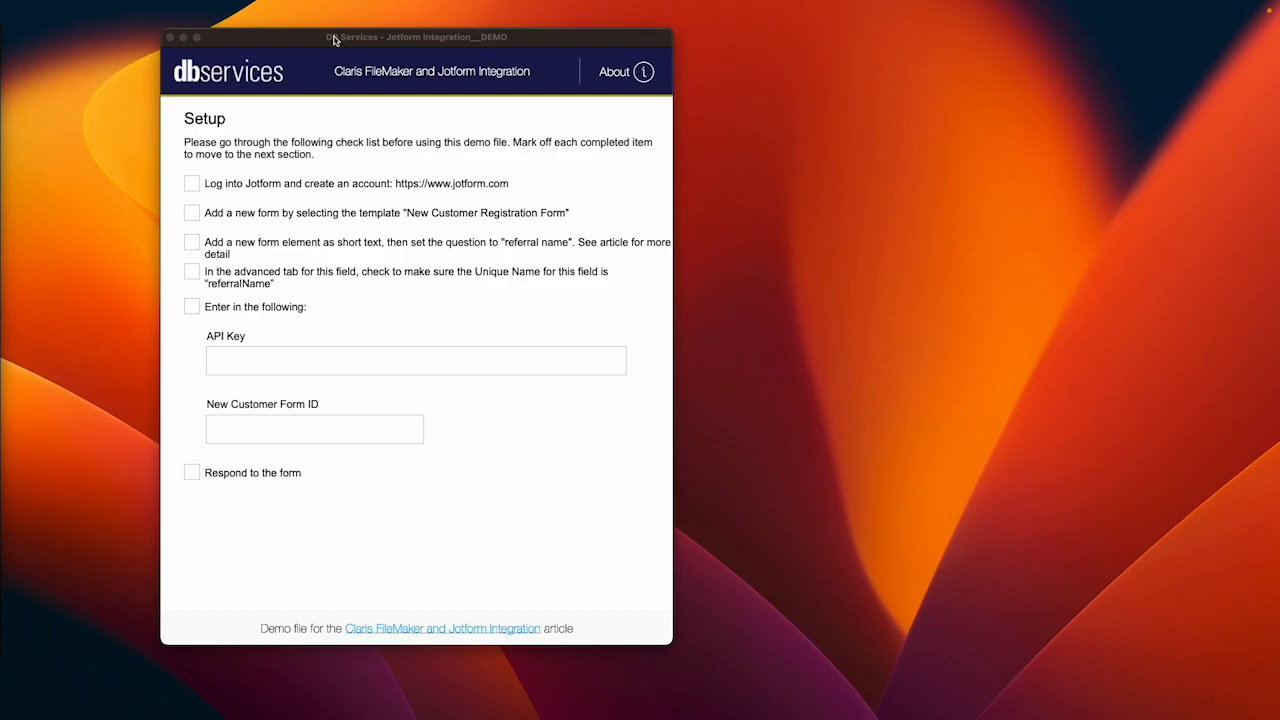
# Step: Open jotform.com and start a new form from a ready-made template
pyautogui.moveTo(335, 40); pyautogui.dragTo(276, 42)
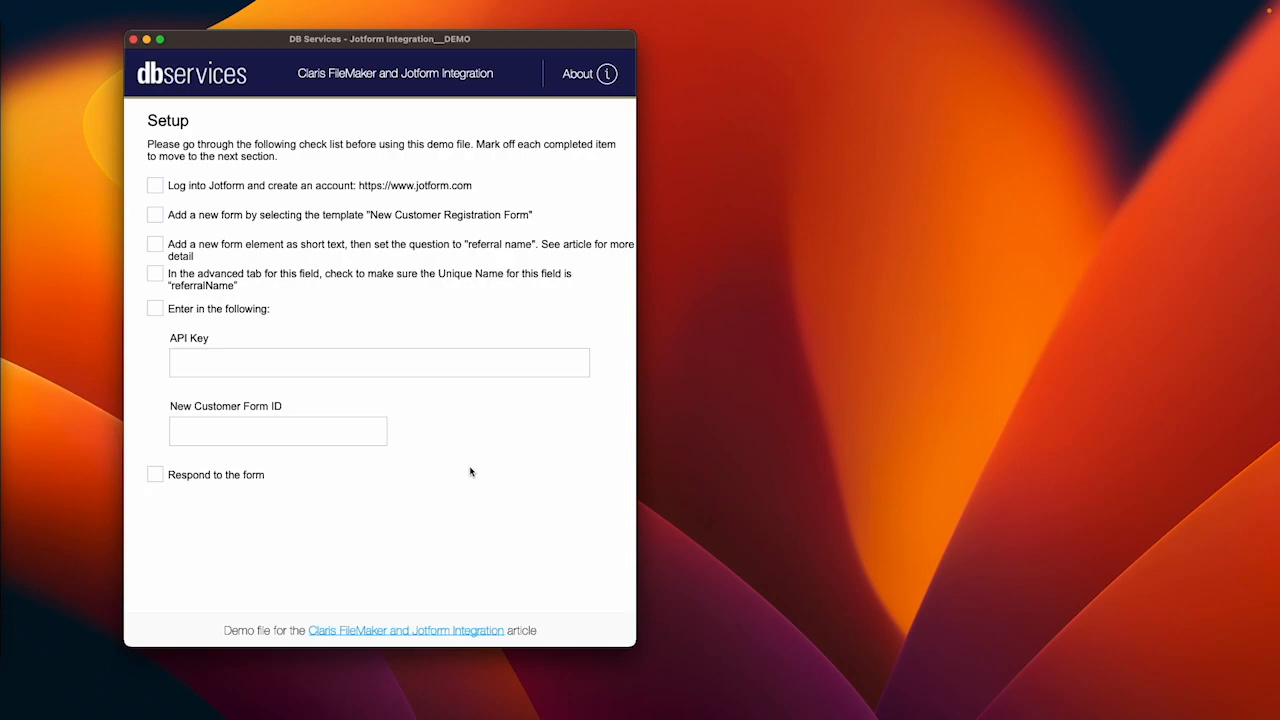
pyautogui.press('super+Tab')
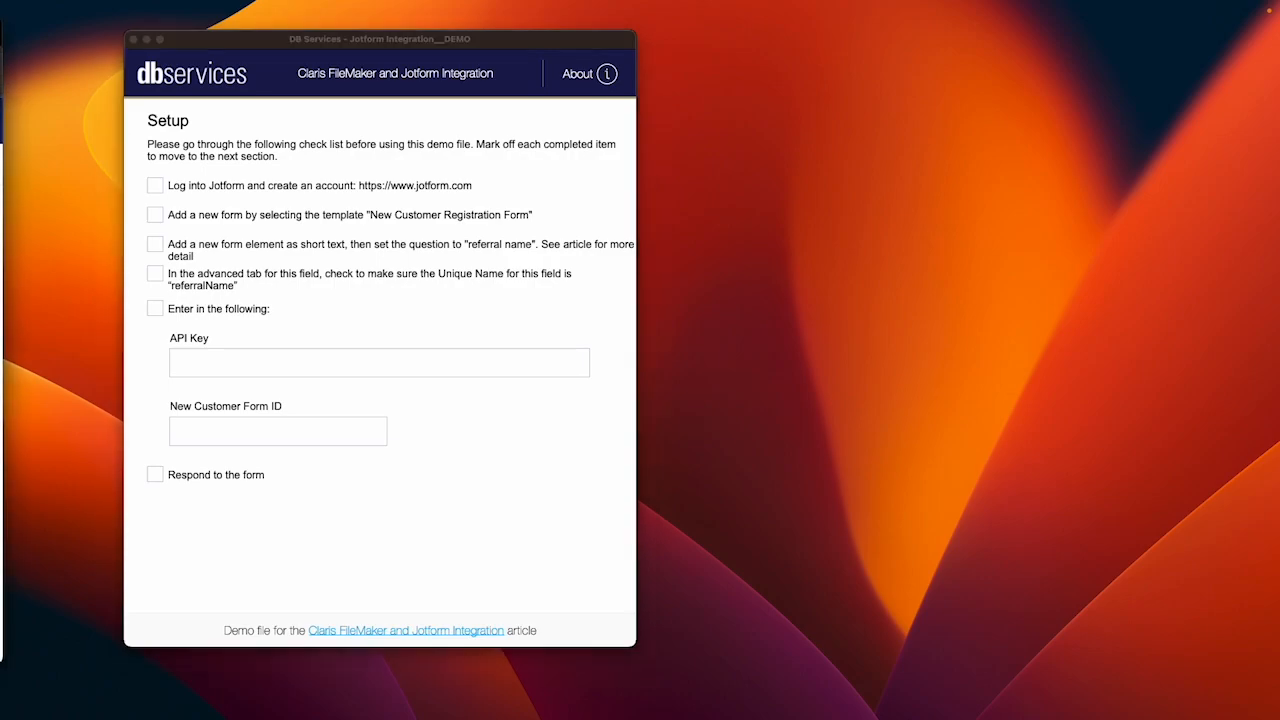
pyautogui.click(403, 186)
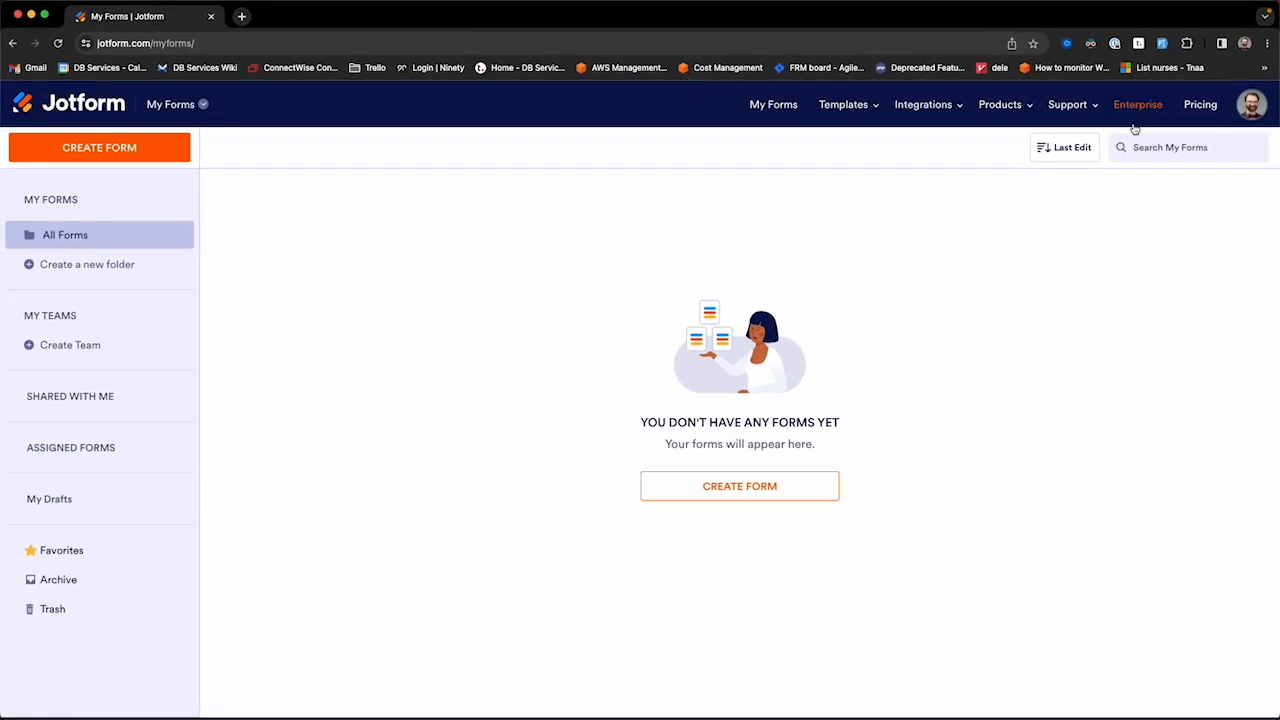
pyautogui.click(651, 492)
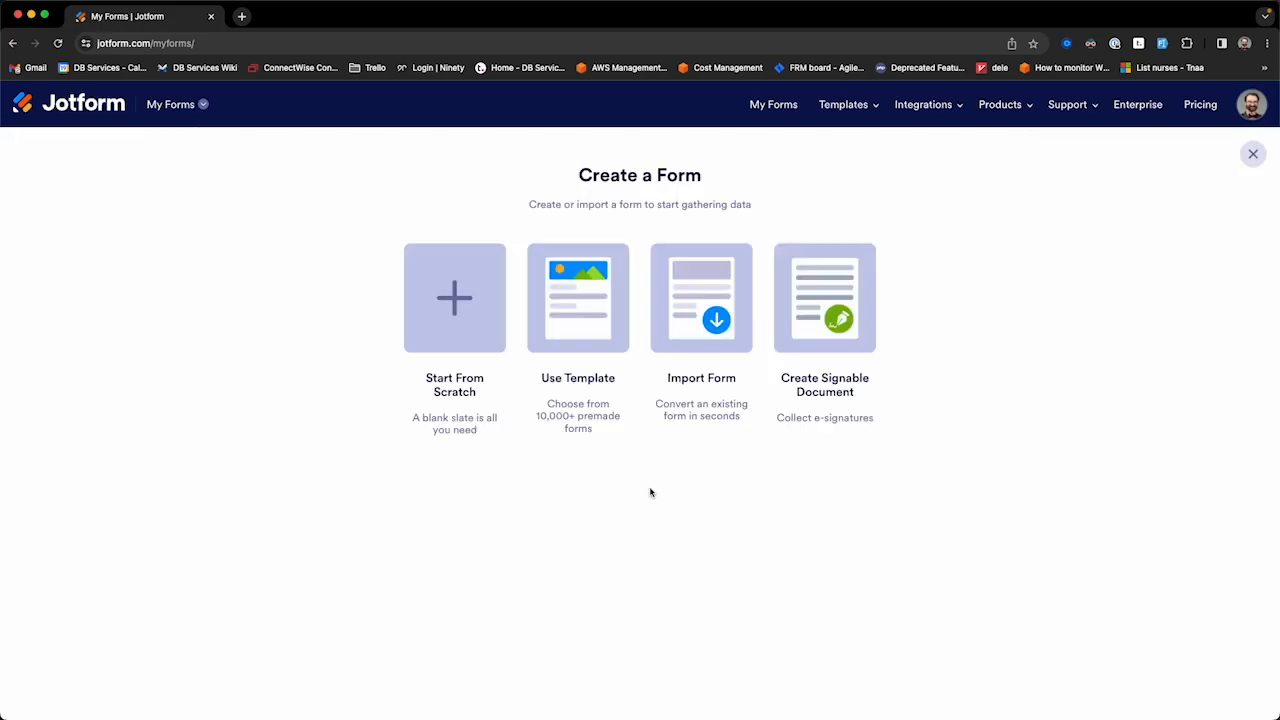
pyautogui.click(581, 333)
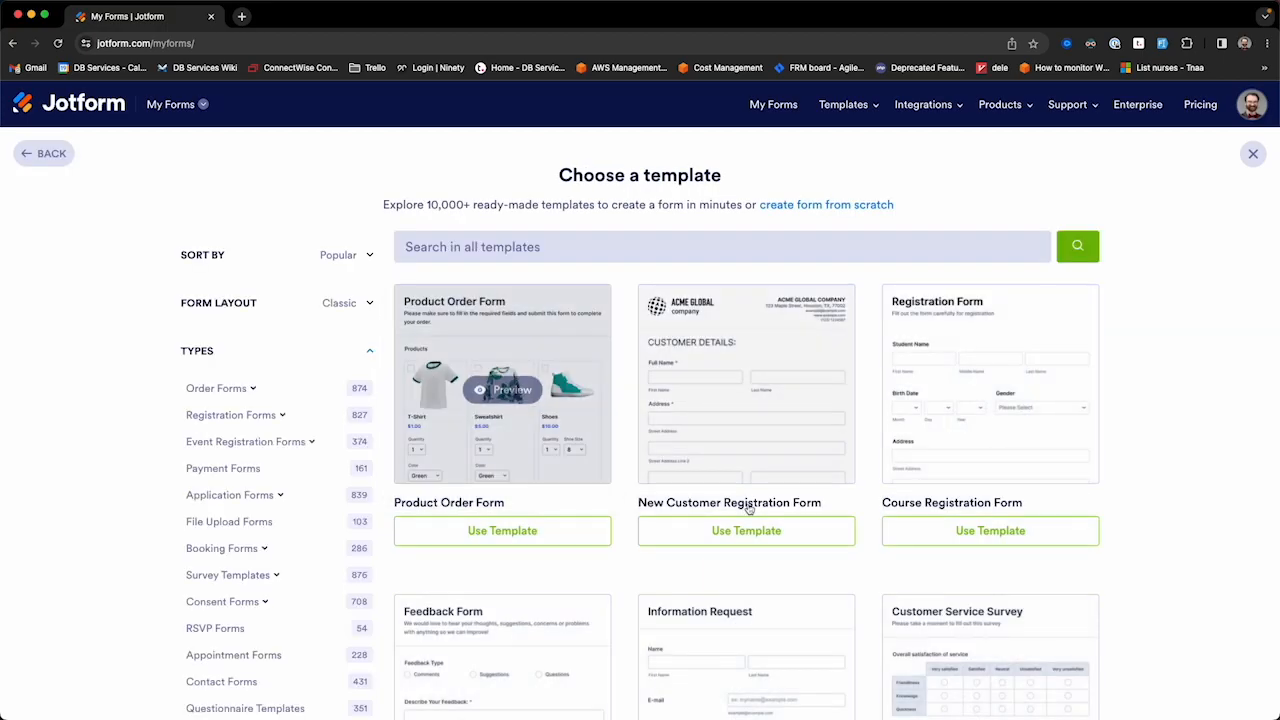
# Step: Create a form from the New Customer Registration Form template, dismissing the Organization Settings prompt
pyautogui.click(737, 537)
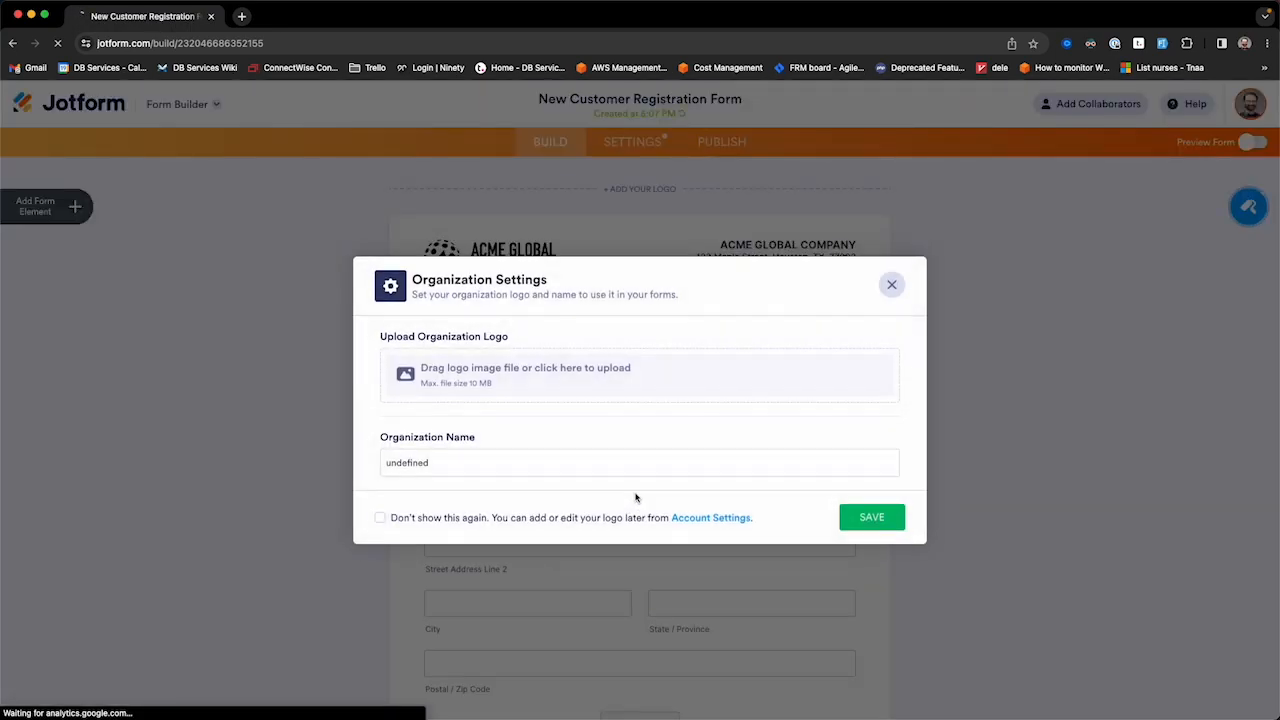
pyautogui.moveTo(523, 460); pyautogui.dragTo(176, 424)
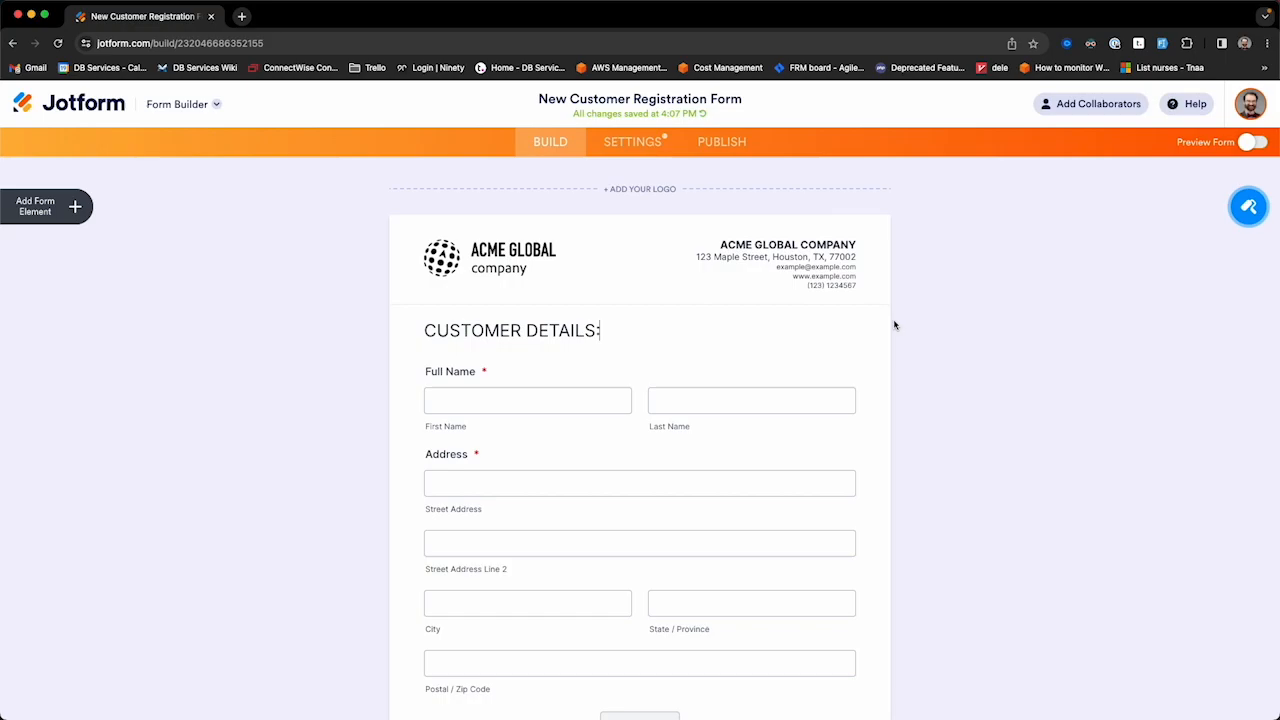
pyautogui.click(632, 142)
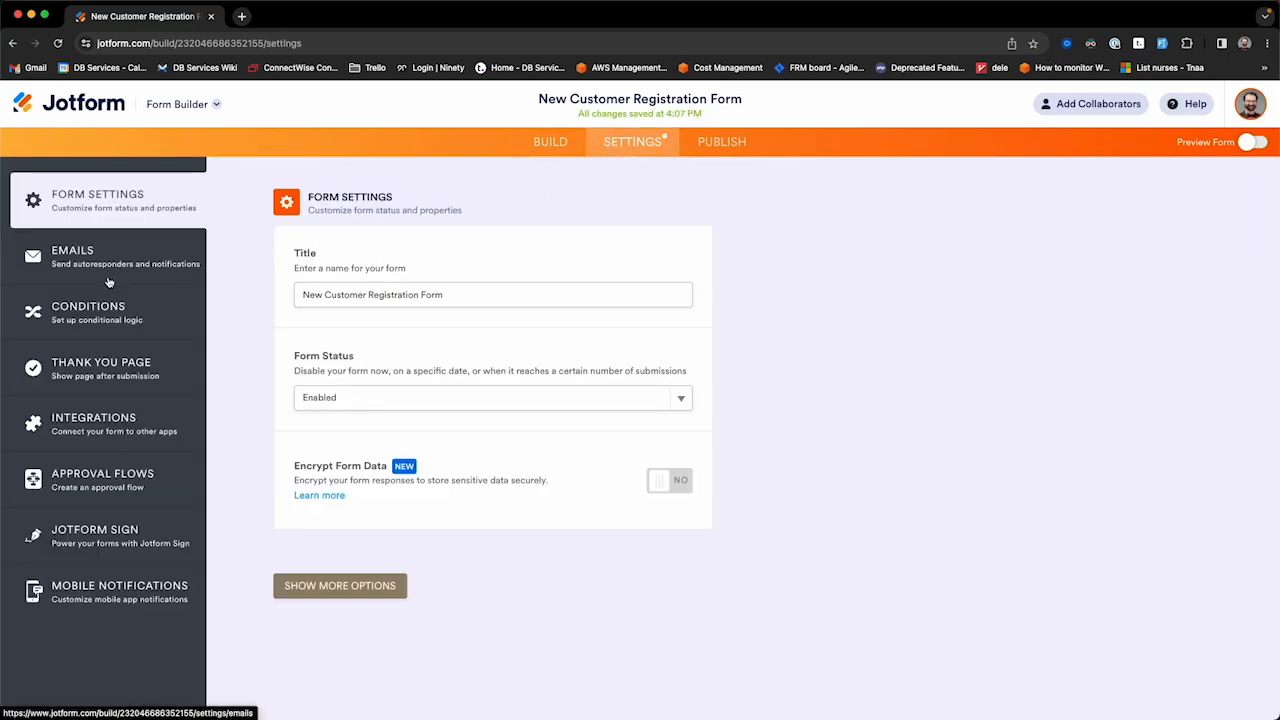
pyautogui.click(564, 146)
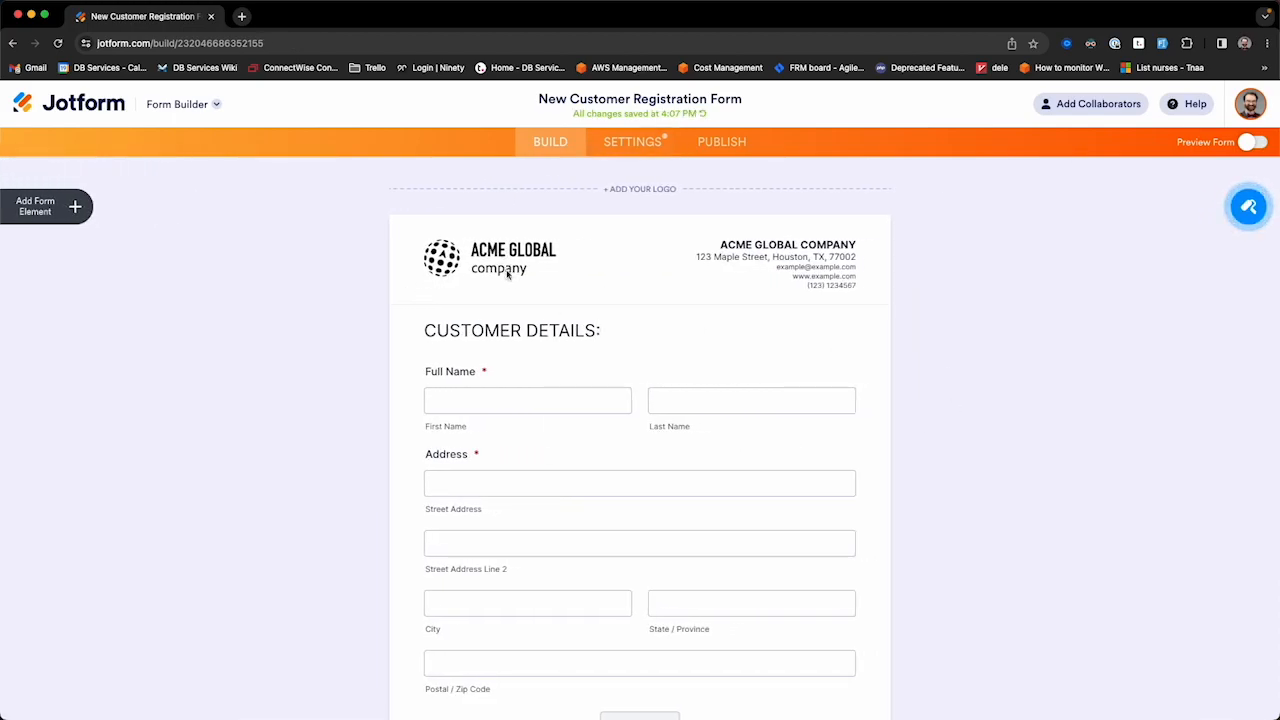
# Step: Delete the reference table and the 'Will you be willing to recommend us?' question
pyautogui.scroll(-3, 522, 420)
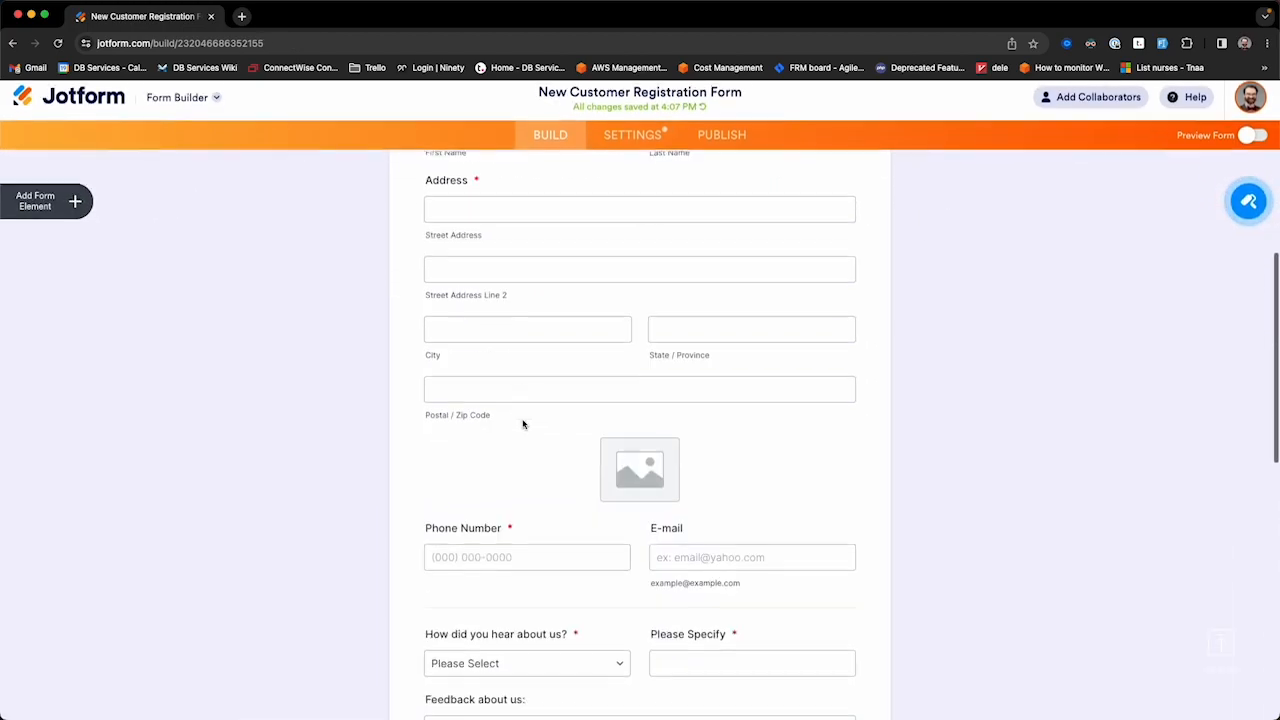
pyautogui.scroll(-10, 522, 421)
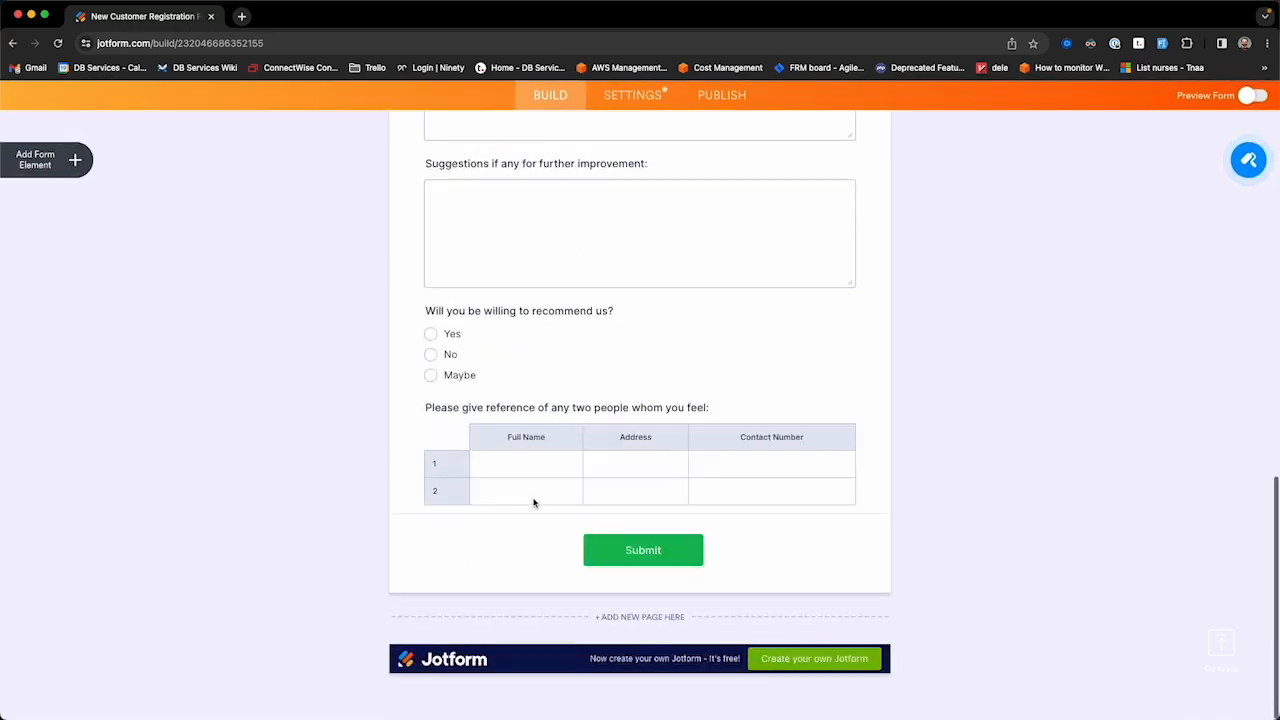
pyautogui.click(526, 437)
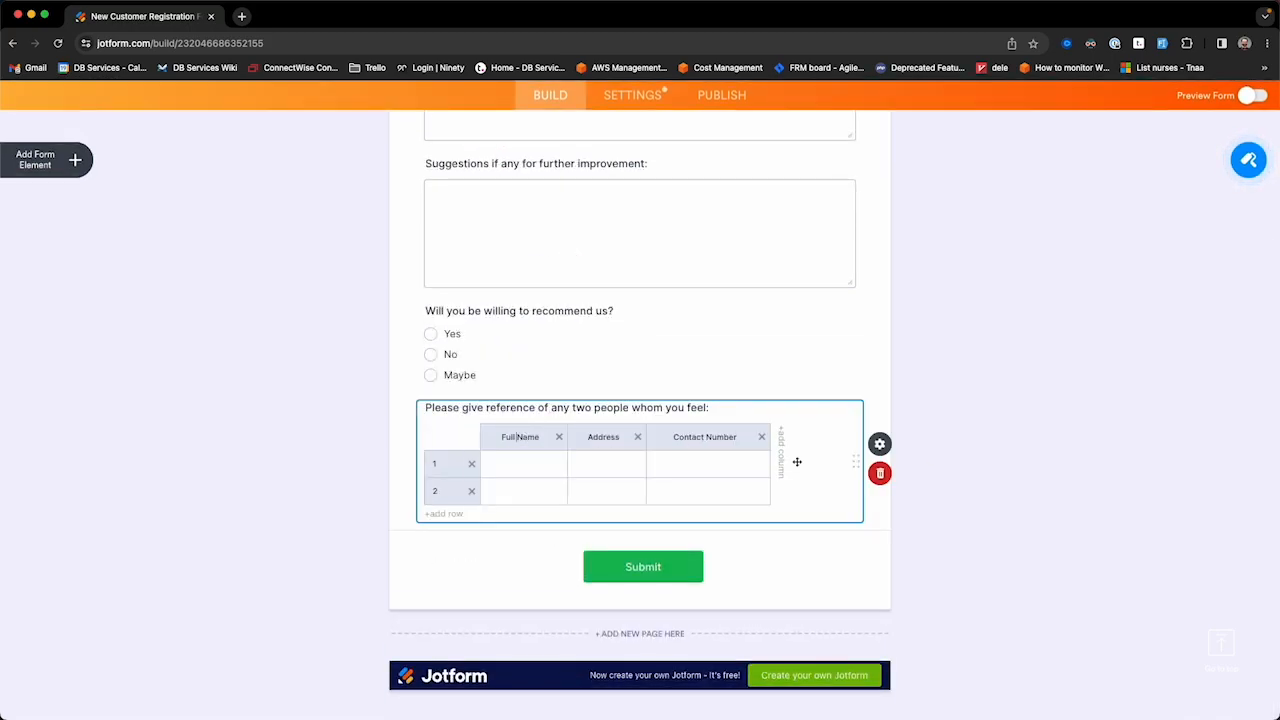
pyautogui.click(888, 476)
pyautogui.click(473, 443)
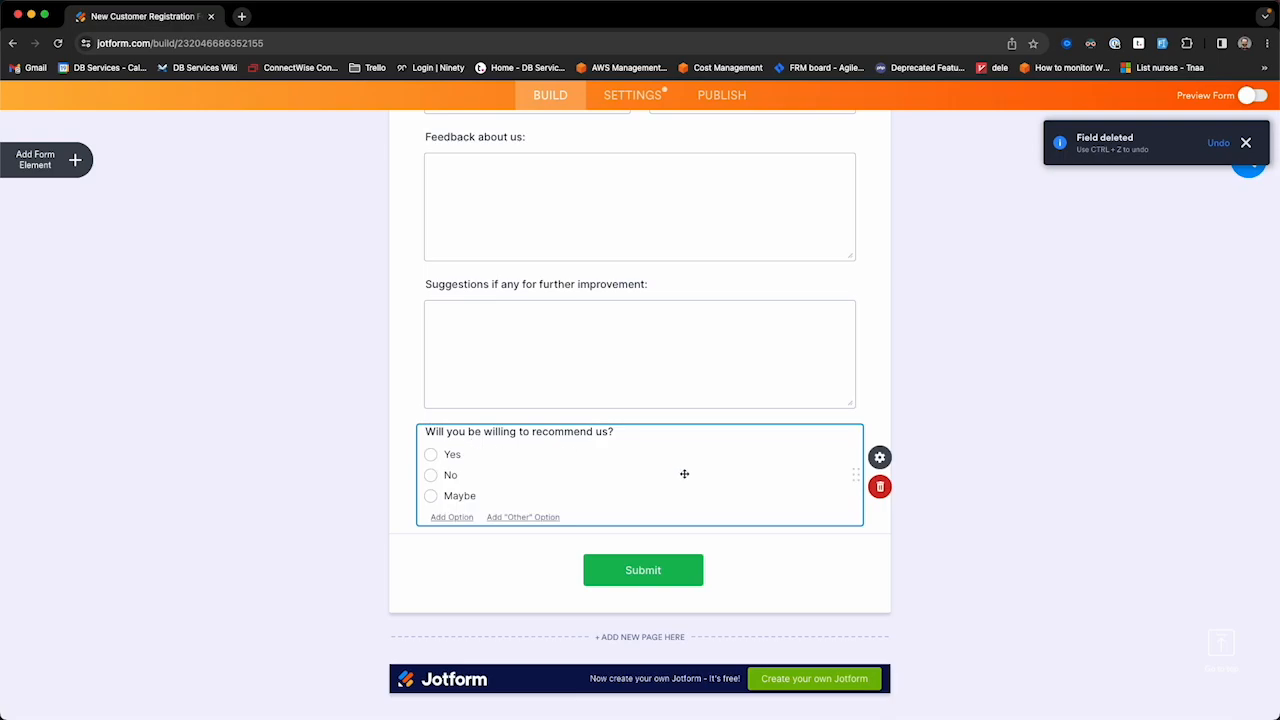
pyautogui.click(880, 487)
pyautogui.scroll(10, 791, 403)
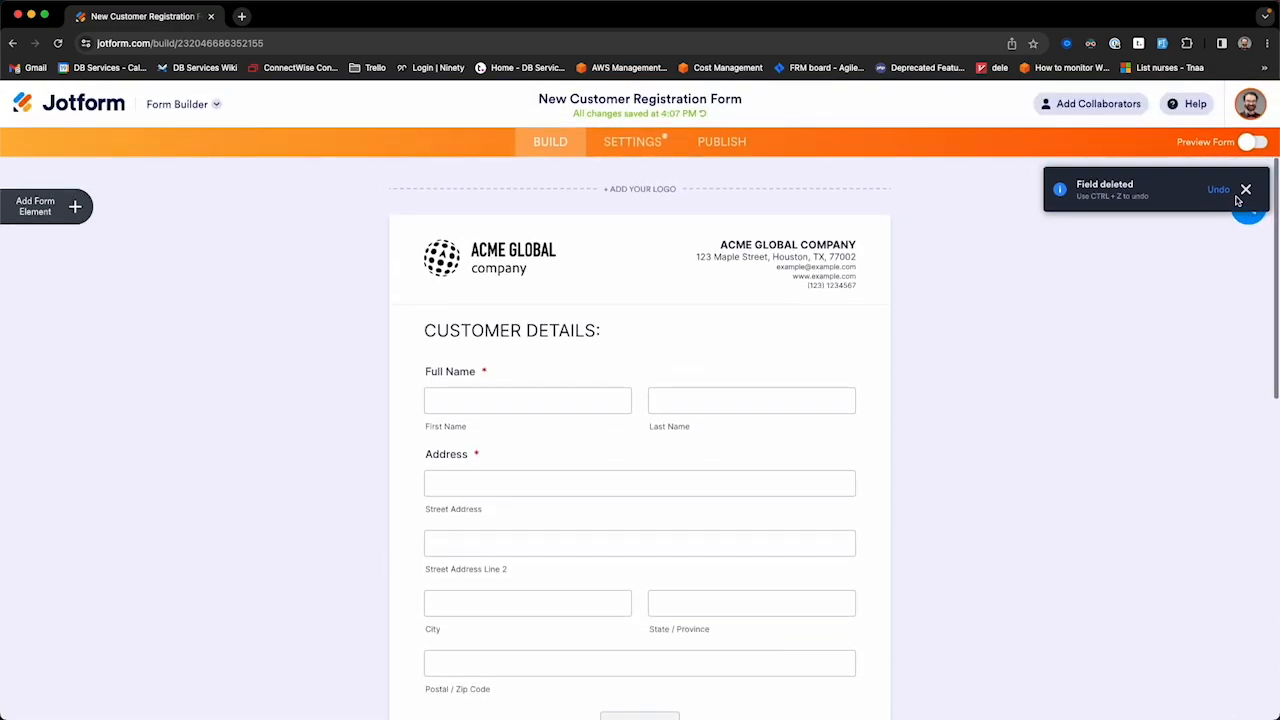
pyautogui.click(1246, 190)
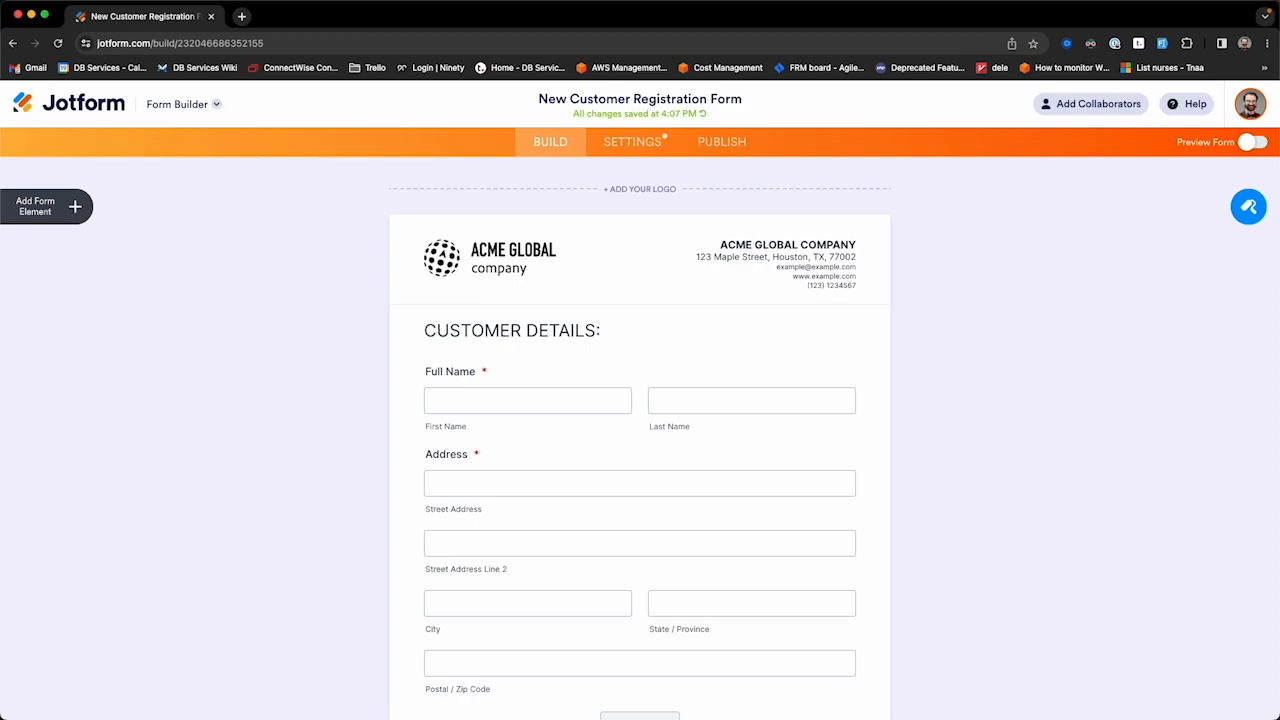
# Step: Scroll to the bottom of the form and bring up the form elements list
pyautogui.scroll(-5, 451, 503)
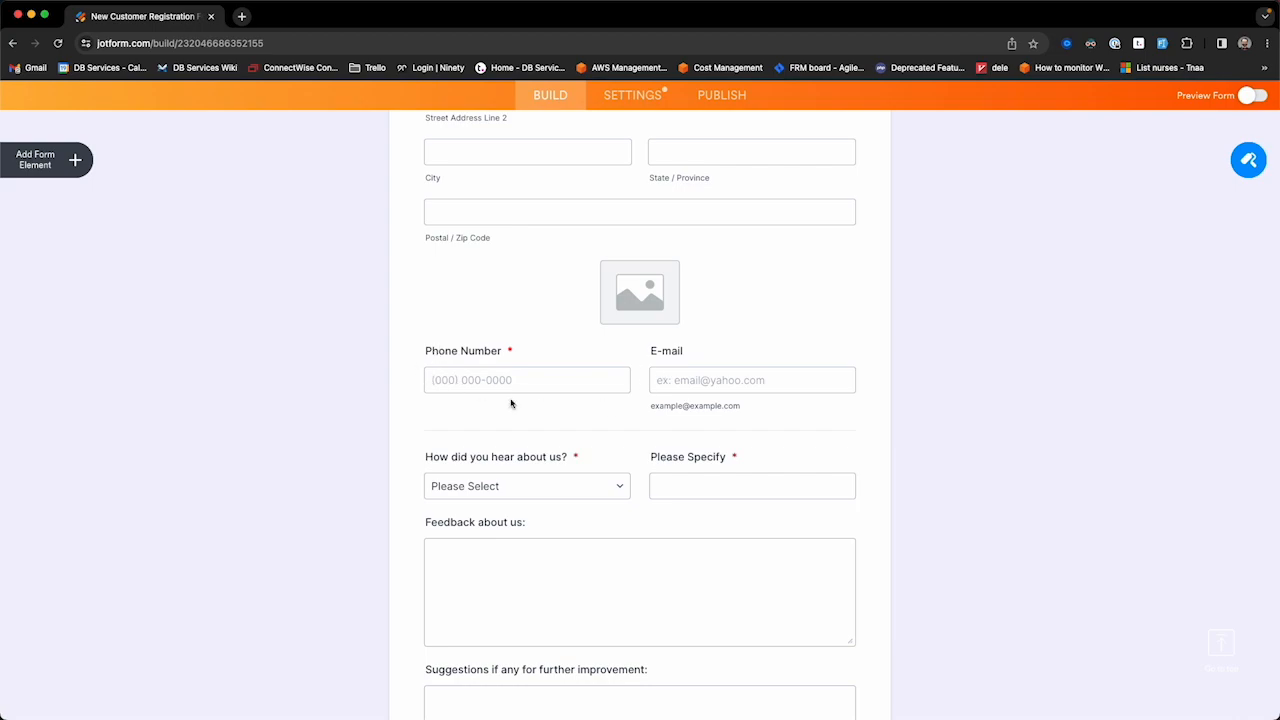
pyautogui.scroll(-1, 497, 480)
pyautogui.scroll(-2, 497, 478)
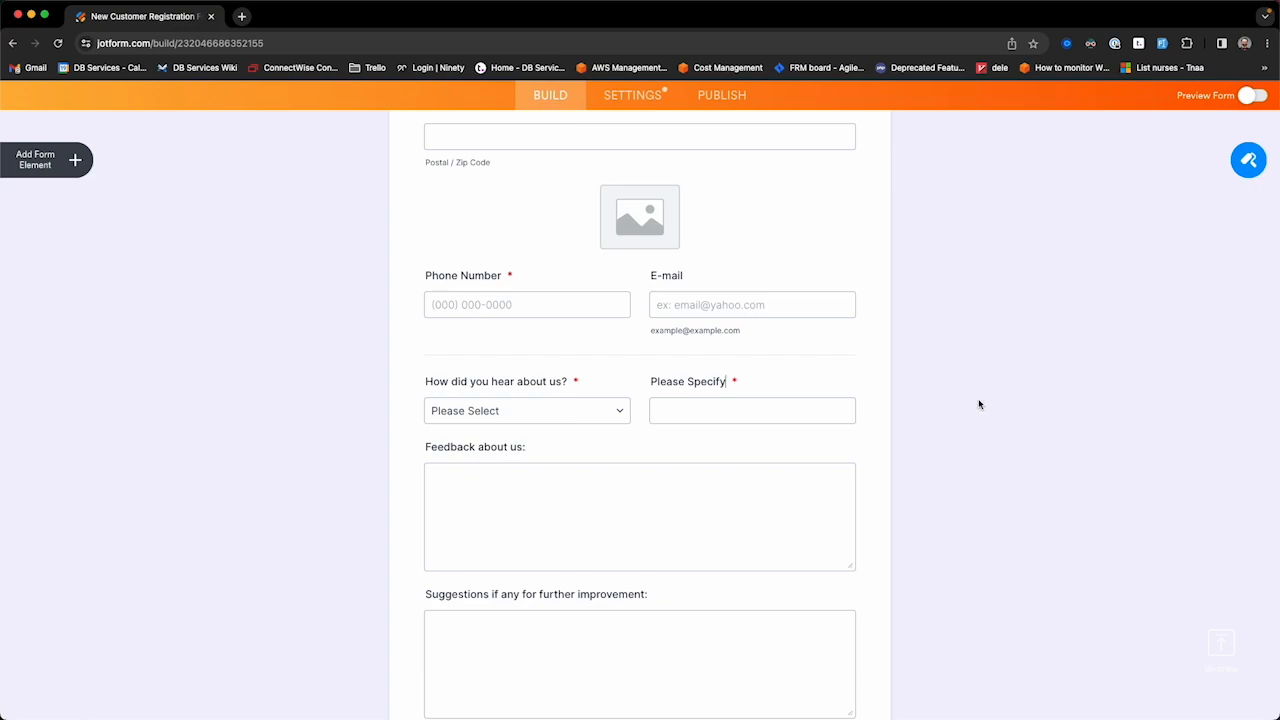
pyautogui.click(75, 163)
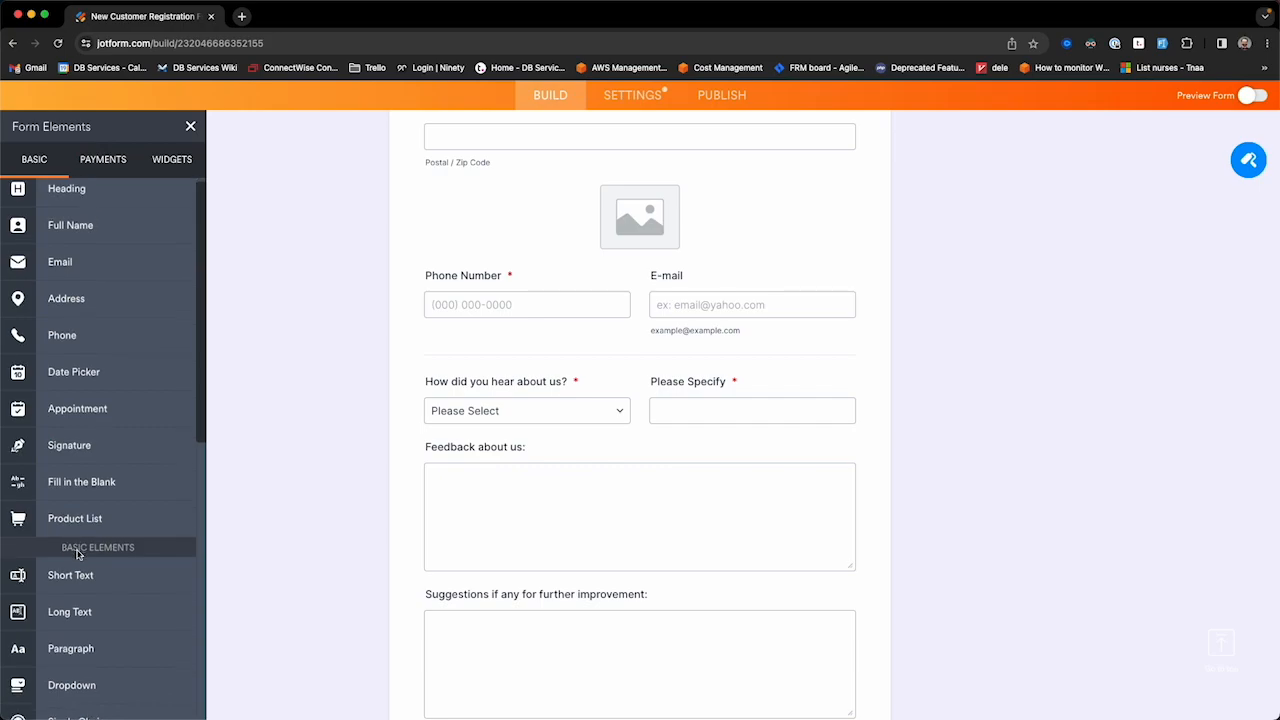
# Step: Add a required Short Text question labeled 'Referral Name' below 'How did you hear about us?'
pyautogui.scroll(-1, 74, 555)
pyautogui.moveTo(73, 549); pyautogui.dragTo(518, 466)
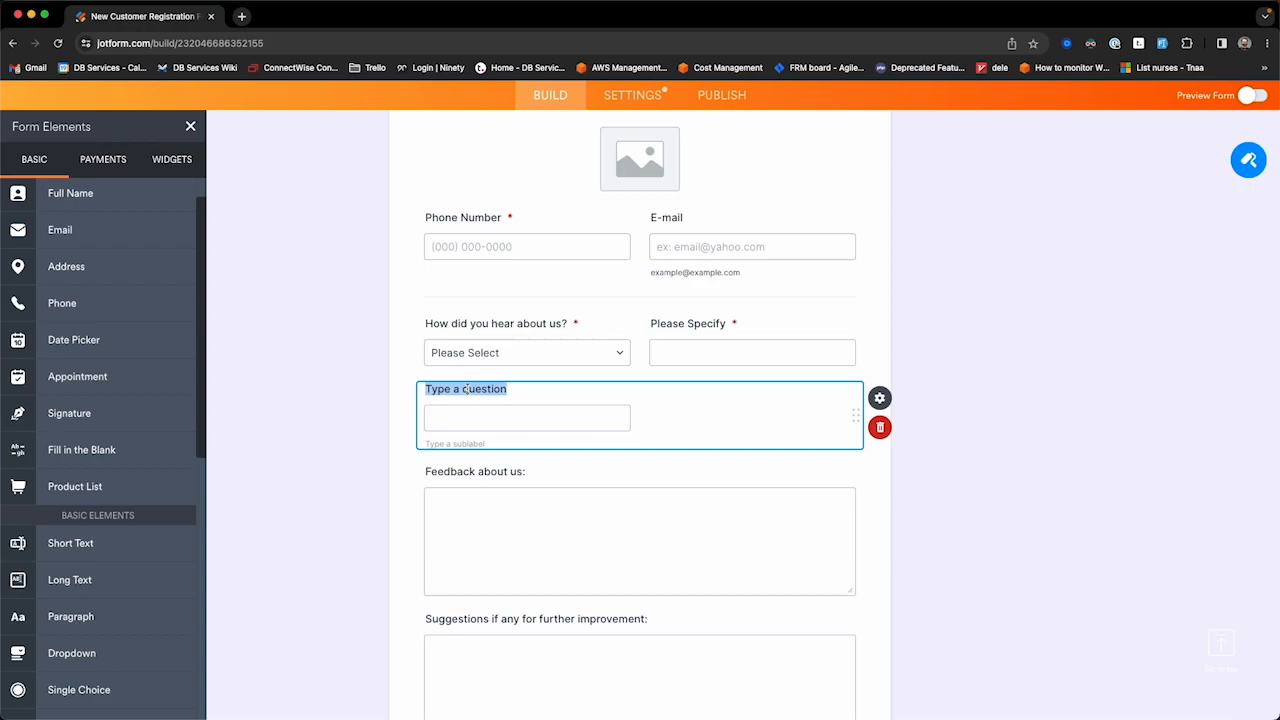
pyautogui.write('Referral Name')
pyautogui.click(882, 401)
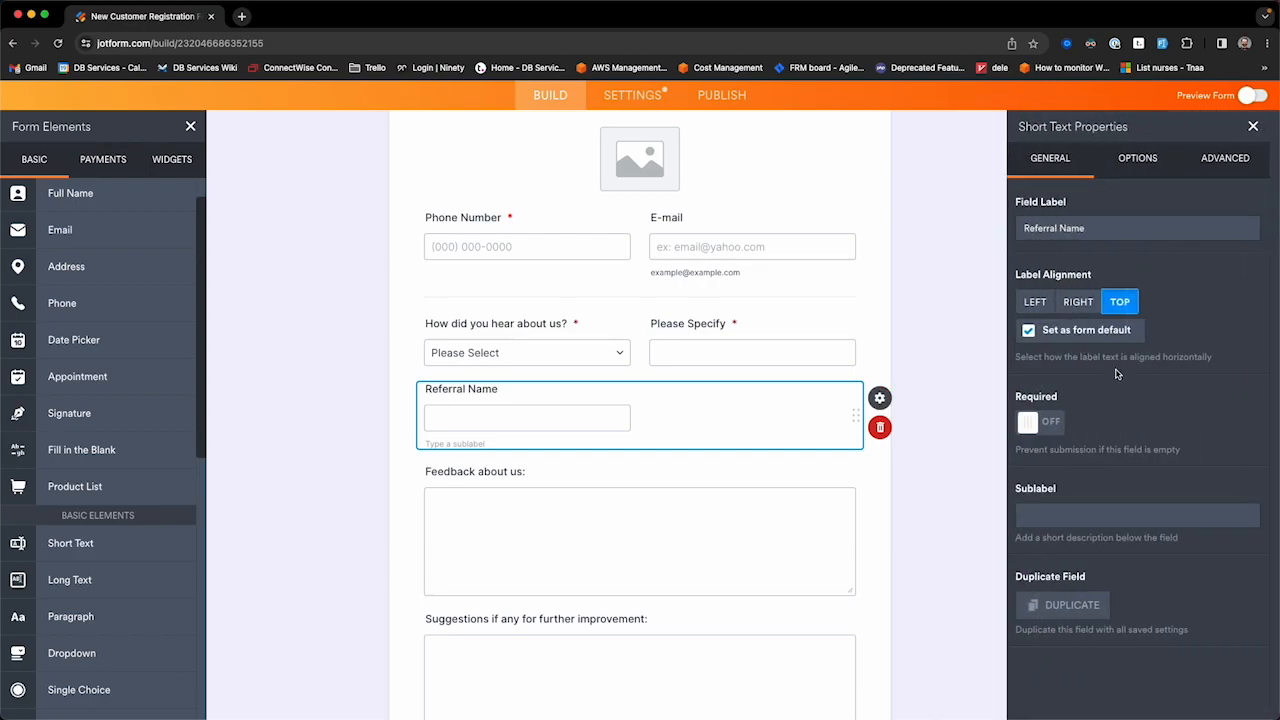
pyautogui.click(1062, 428)
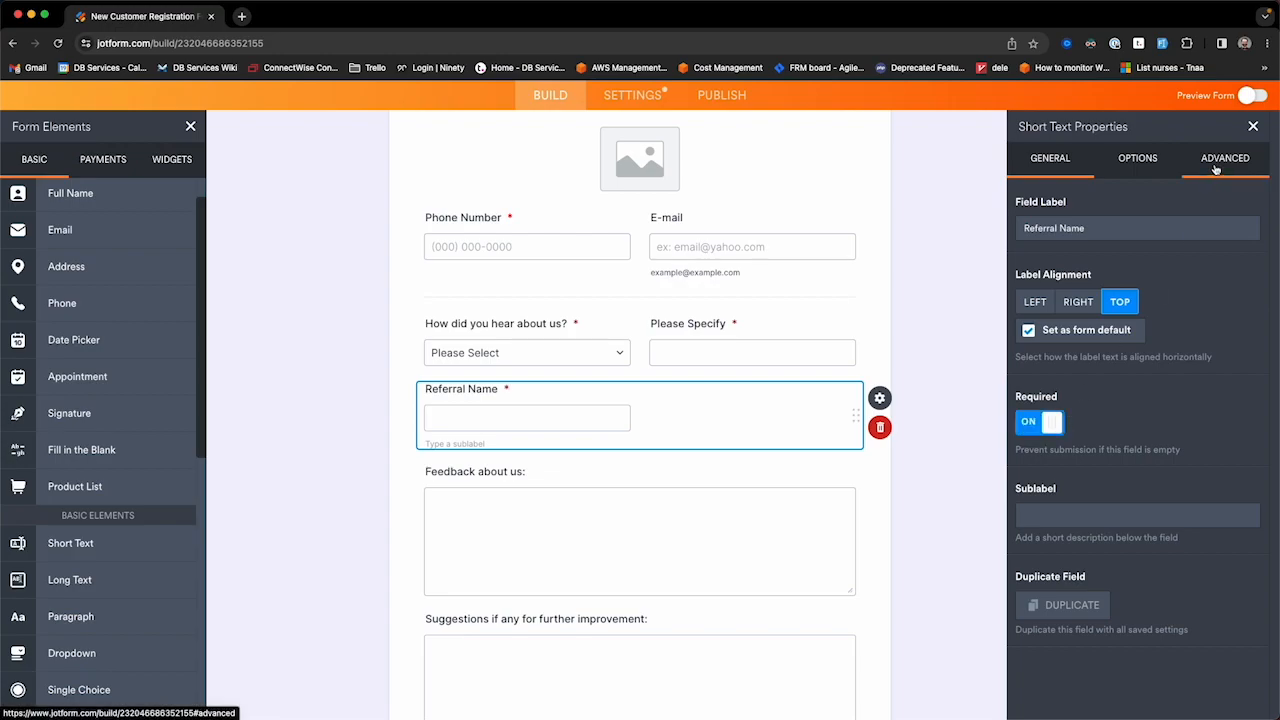
# Step: Shrink Referral Name to half width and confirm its unique name is referralName
pyautogui.click(1216, 168)
pyautogui.scroll(-3, 1128, 528)
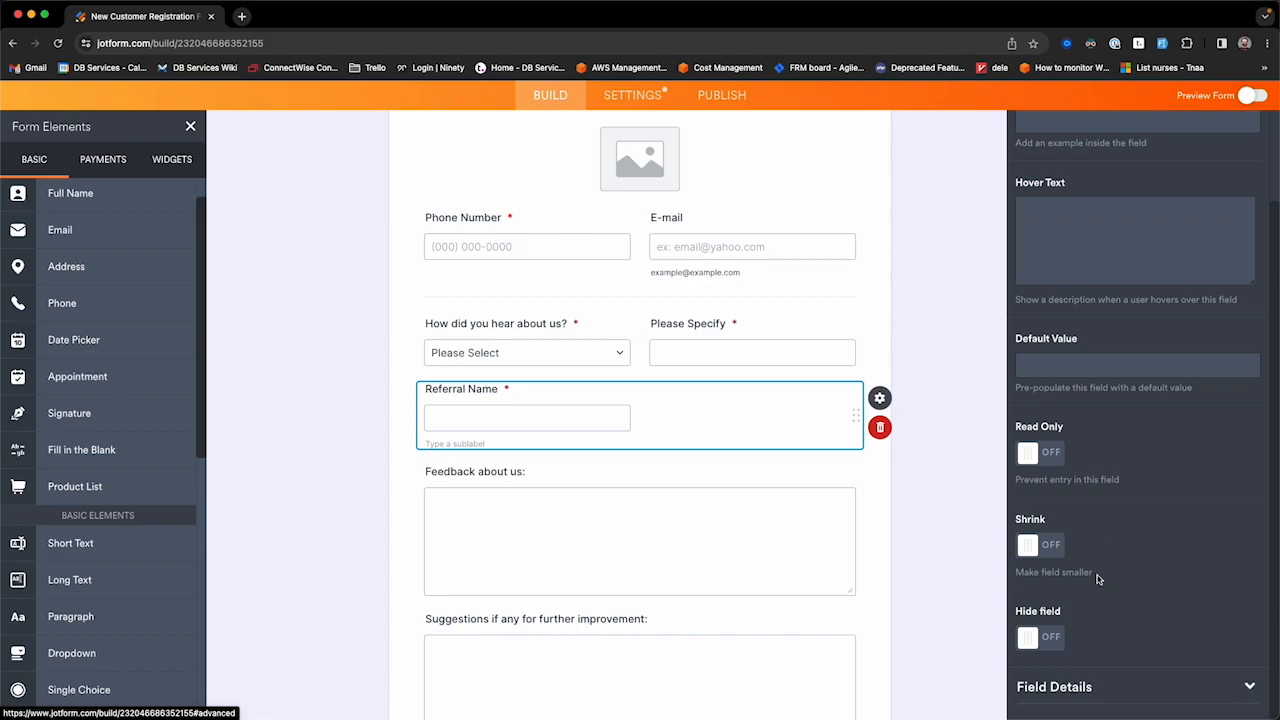
pyautogui.click(1055, 552)
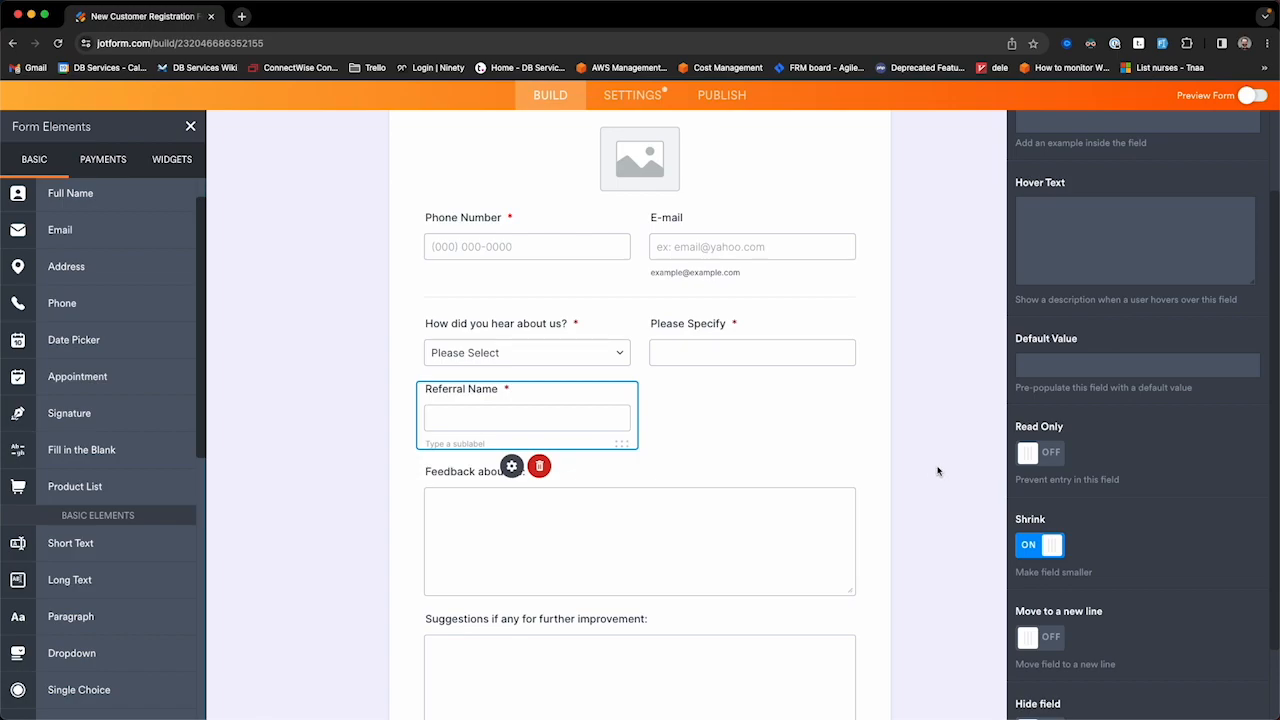
pyautogui.scroll(-2, 1205, 553)
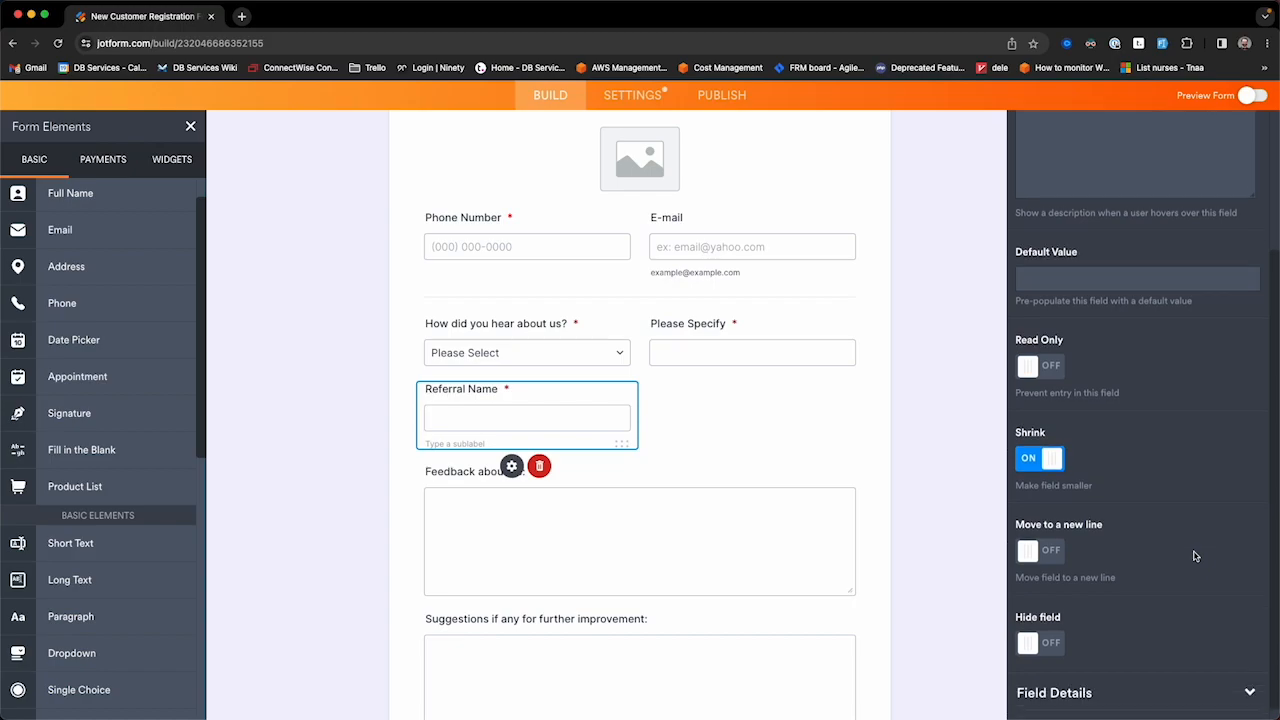
pyautogui.click(1097, 690)
pyautogui.scroll(-4, 1100, 645)
pyautogui.click(1118, 549)
pyautogui.moveTo(1118, 549); pyautogui.dragTo(1040, 553)
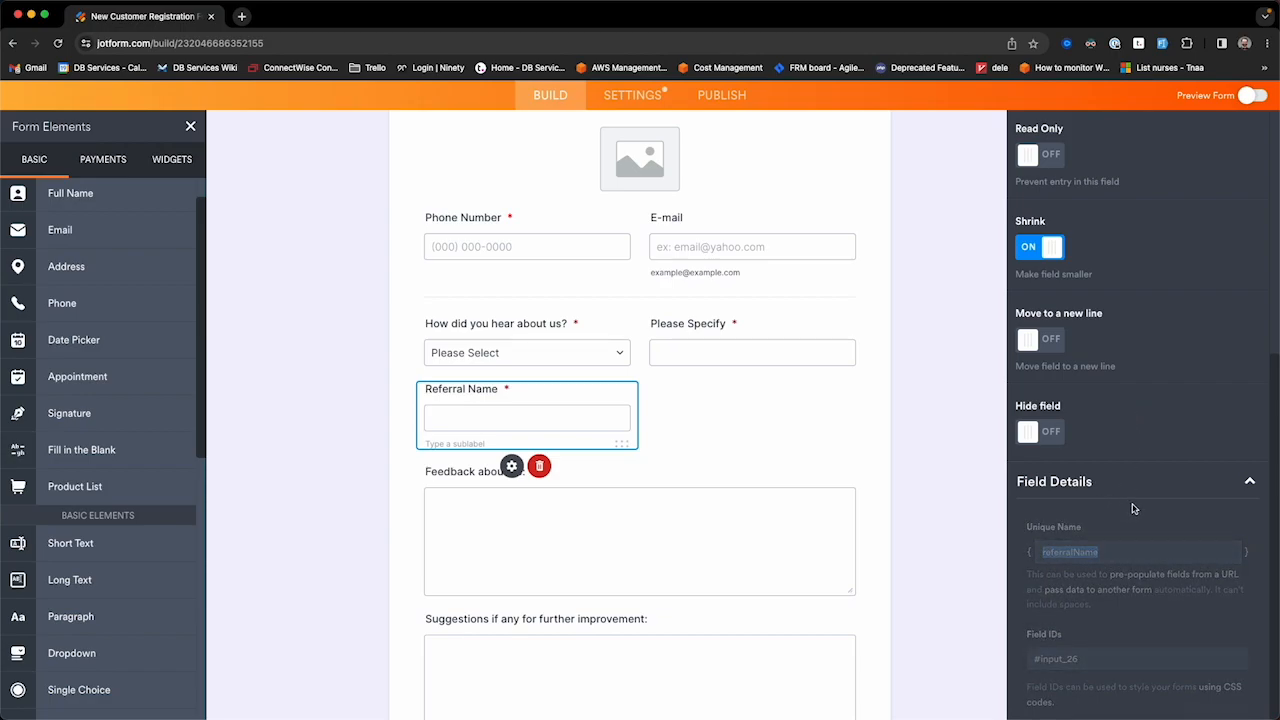
pyautogui.scroll(5, 1126, 485)
pyautogui.scroll(2, 1123, 476)
pyautogui.click(1050, 158)
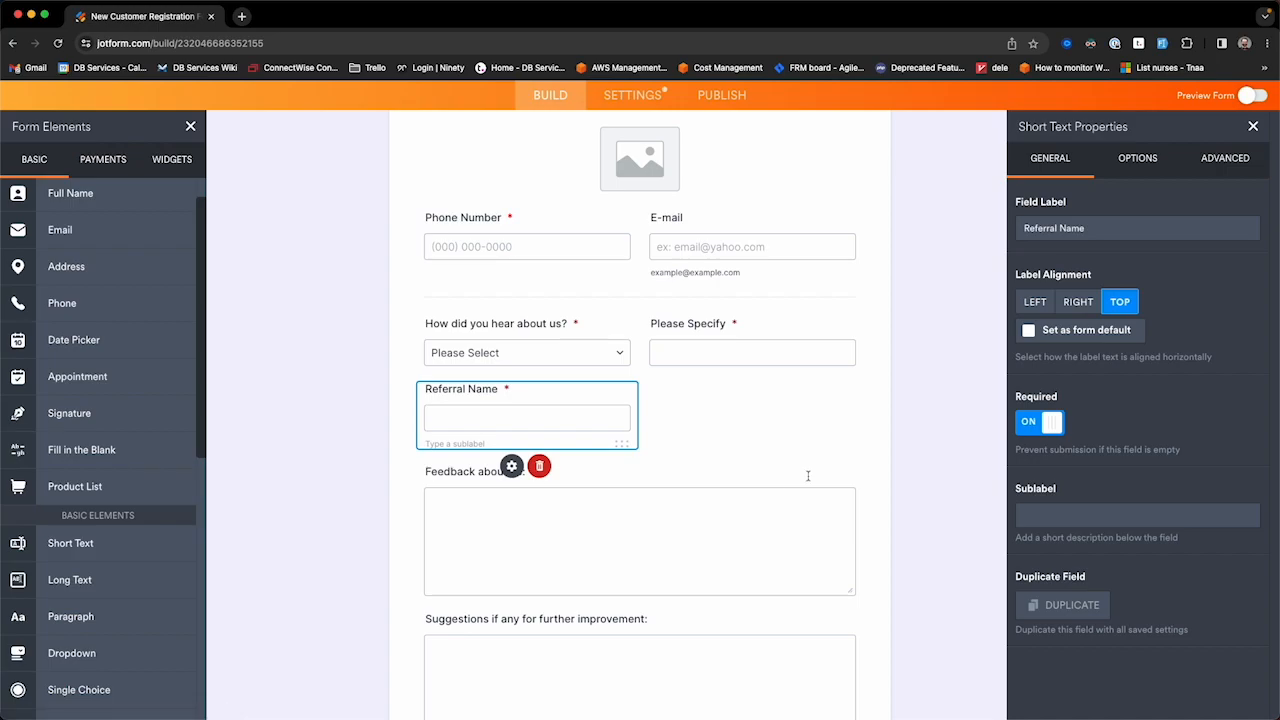
# Step: Rename the Internet answer to Google Search and add Referral after Magazine
pyautogui.click(582, 356)
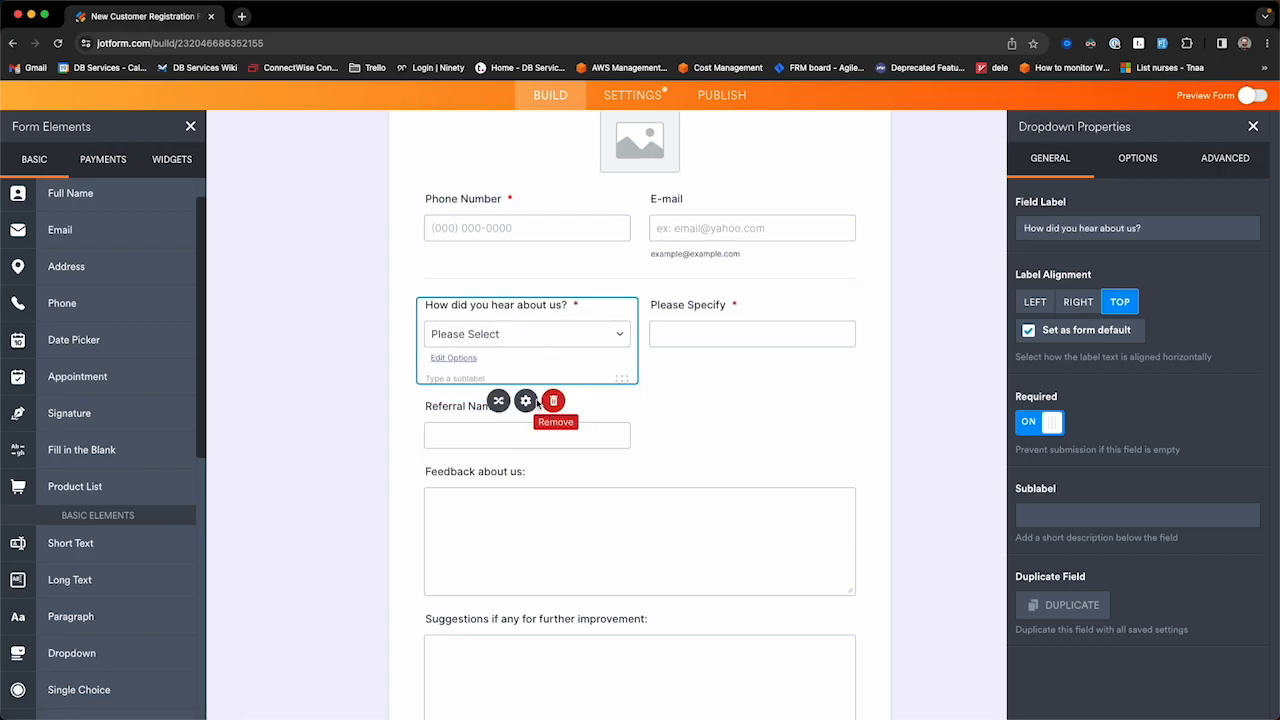
pyautogui.click(1137, 175)
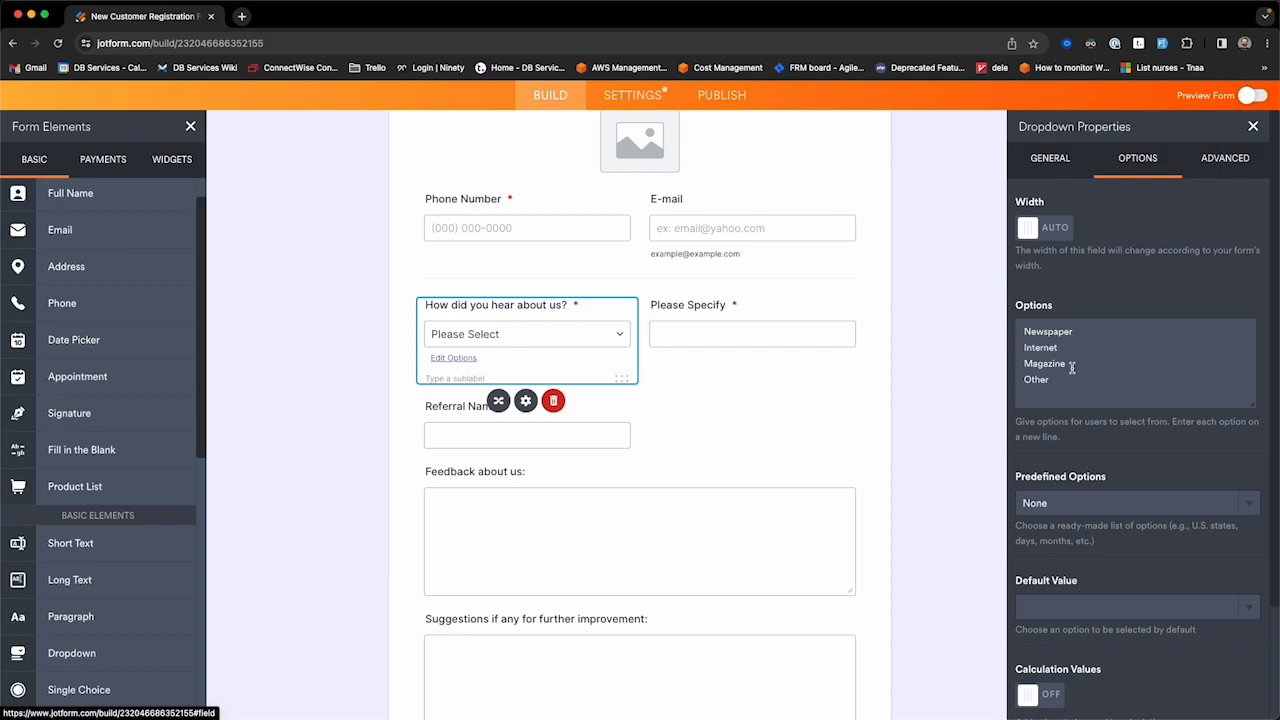
pyautogui.moveTo(1062, 348); pyautogui.dragTo(1012, 348)
pyautogui.write('G')
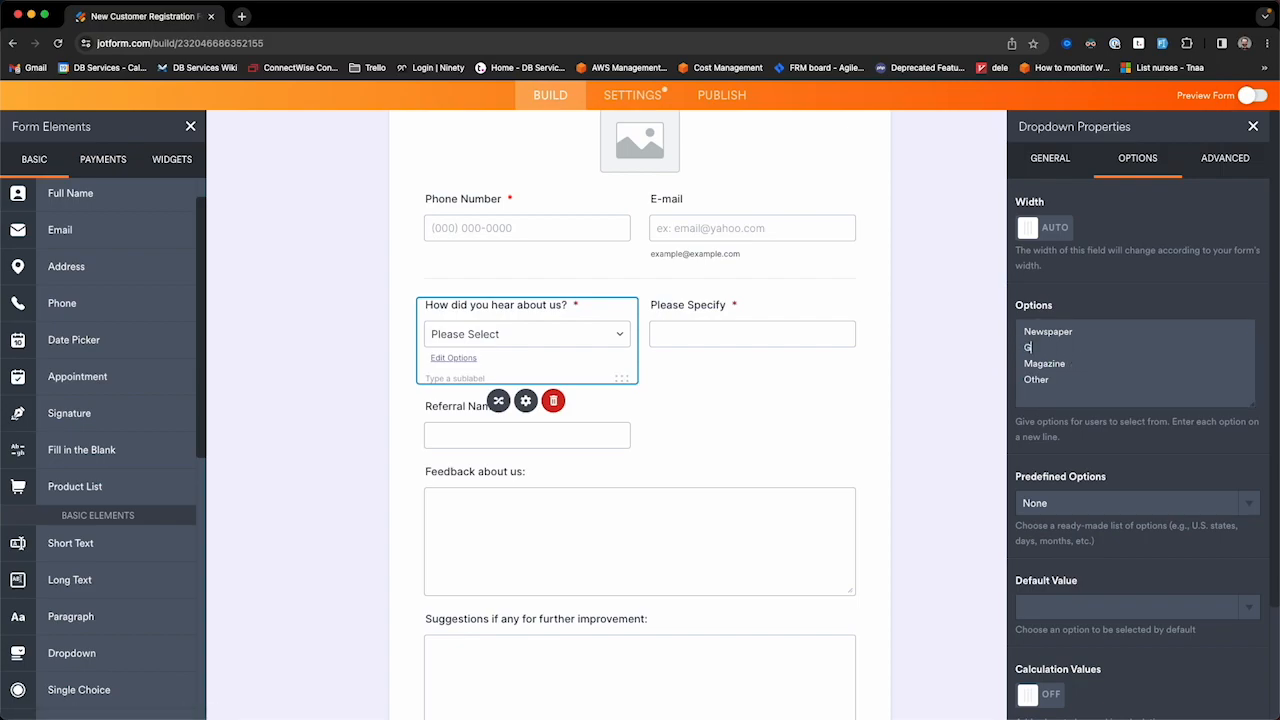
pyautogui.write('oogle Search')
pyautogui.click(1072, 365)
pyautogui.press('Return')
pyautogui.write('Referral')
# Step: Open Conditional Logic from the Referral Name field's right-click actions
pyautogui.click(598, 421)
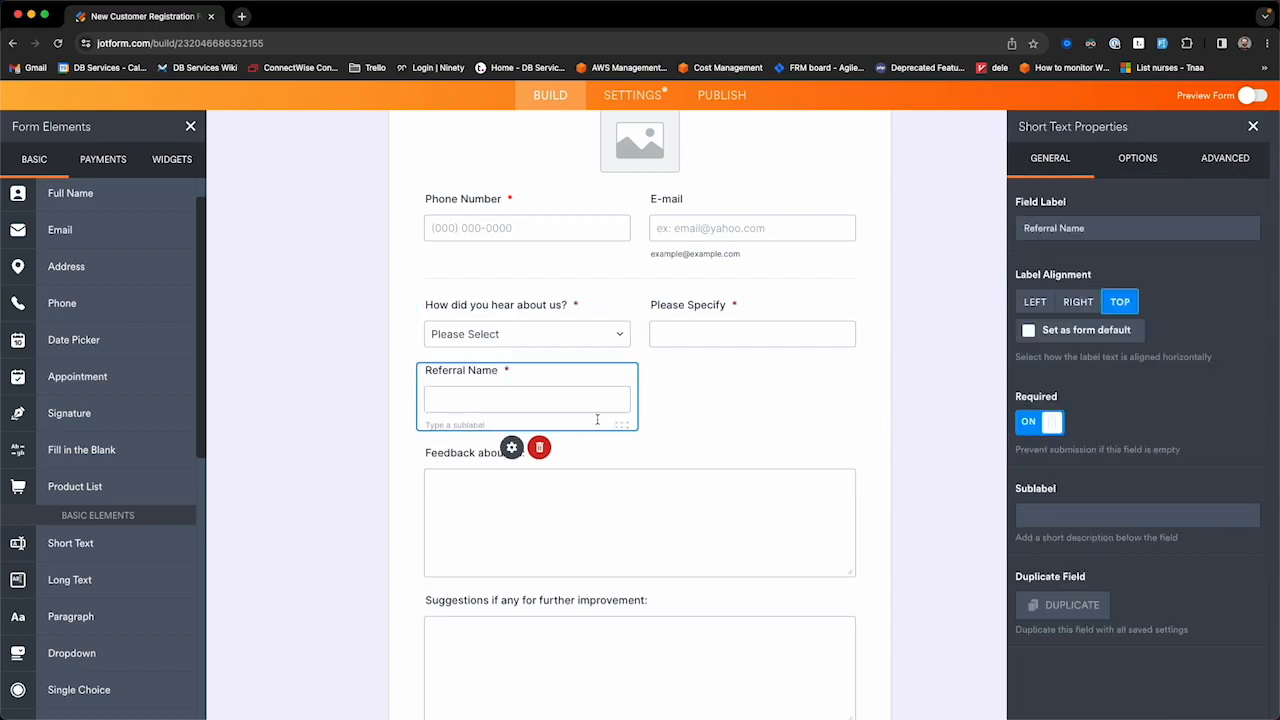
pyautogui.click(519, 302)
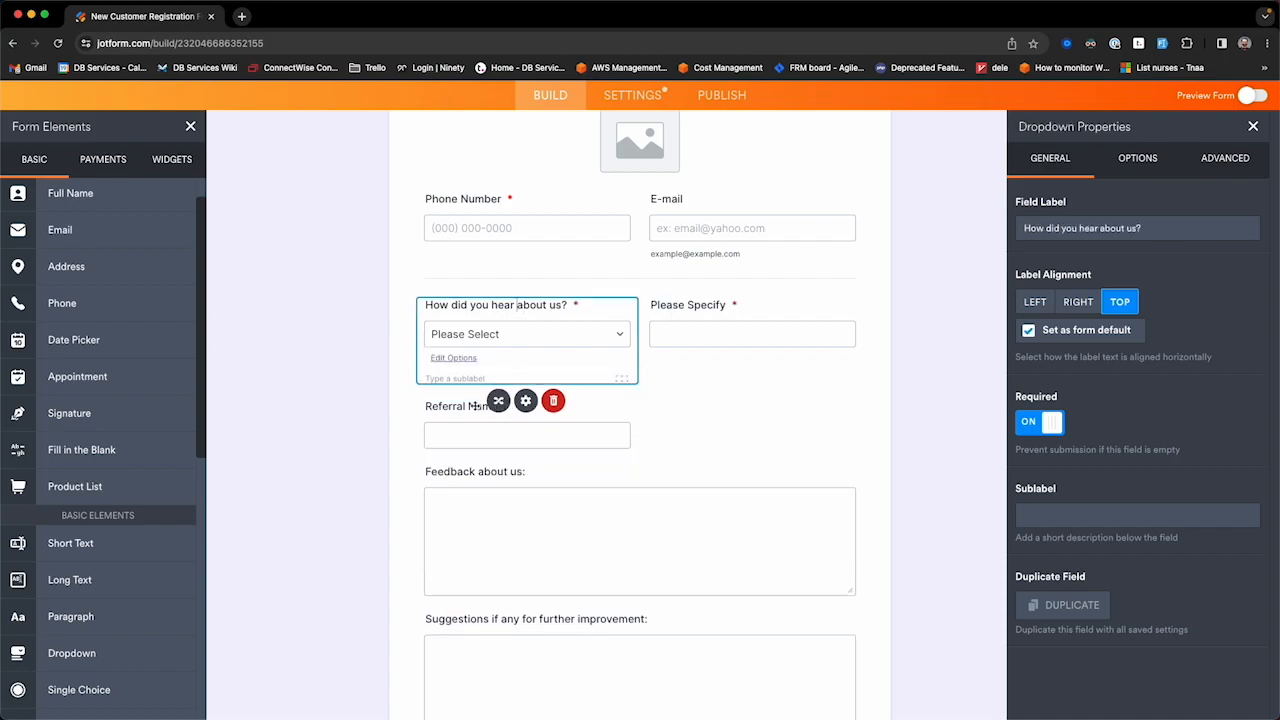
pyautogui.click(581, 430)
pyautogui.rightClick(544, 383)
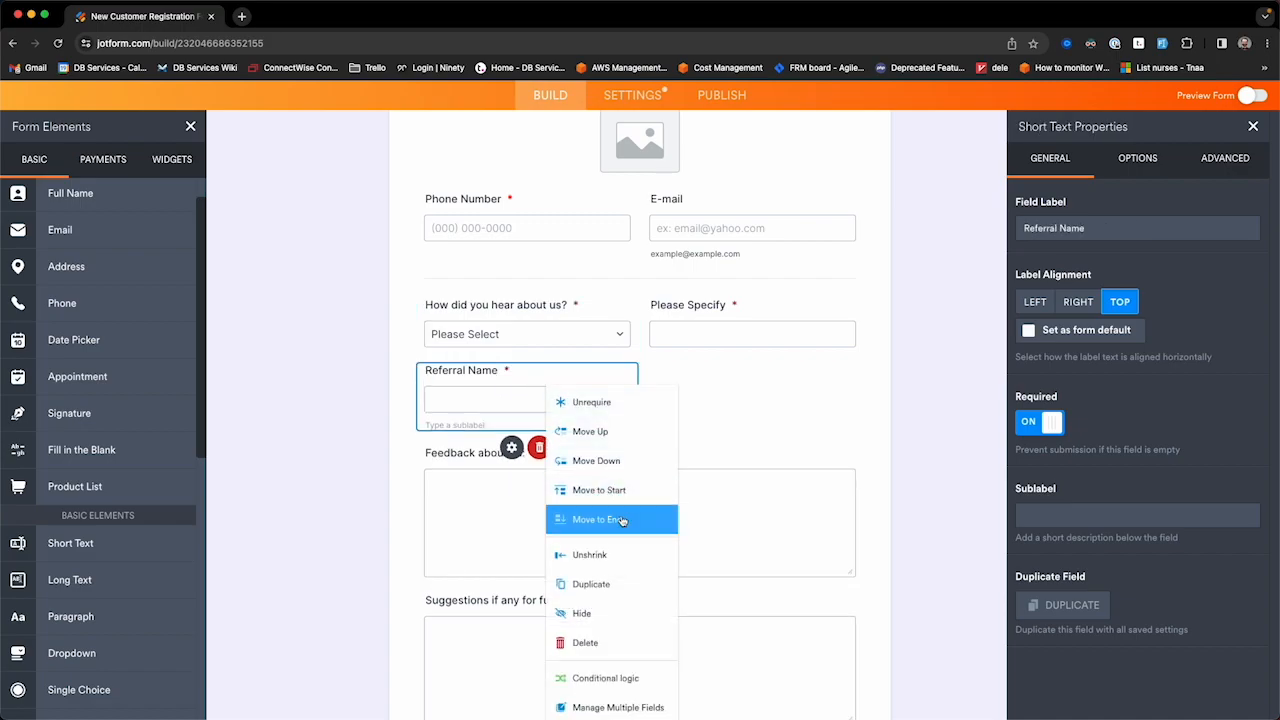
pyautogui.click(525, 377)
pyautogui.rightClick(526, 380)
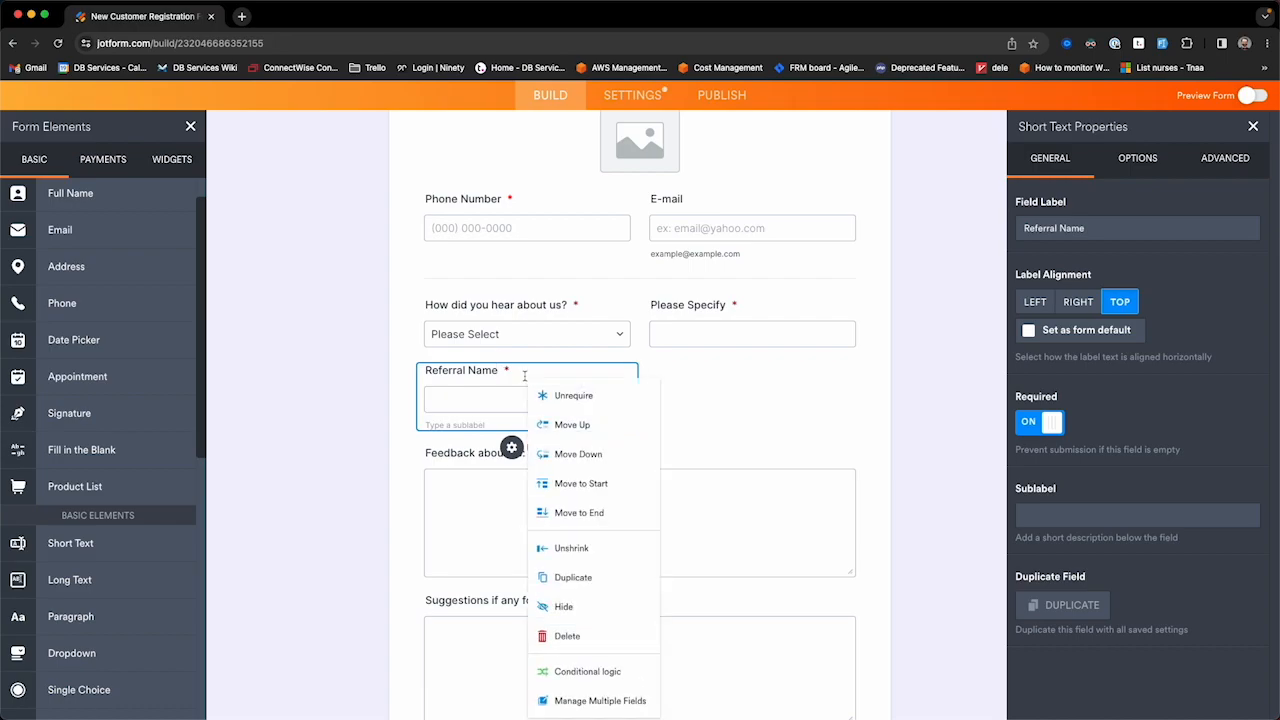
pyautogui.click(588, 672)
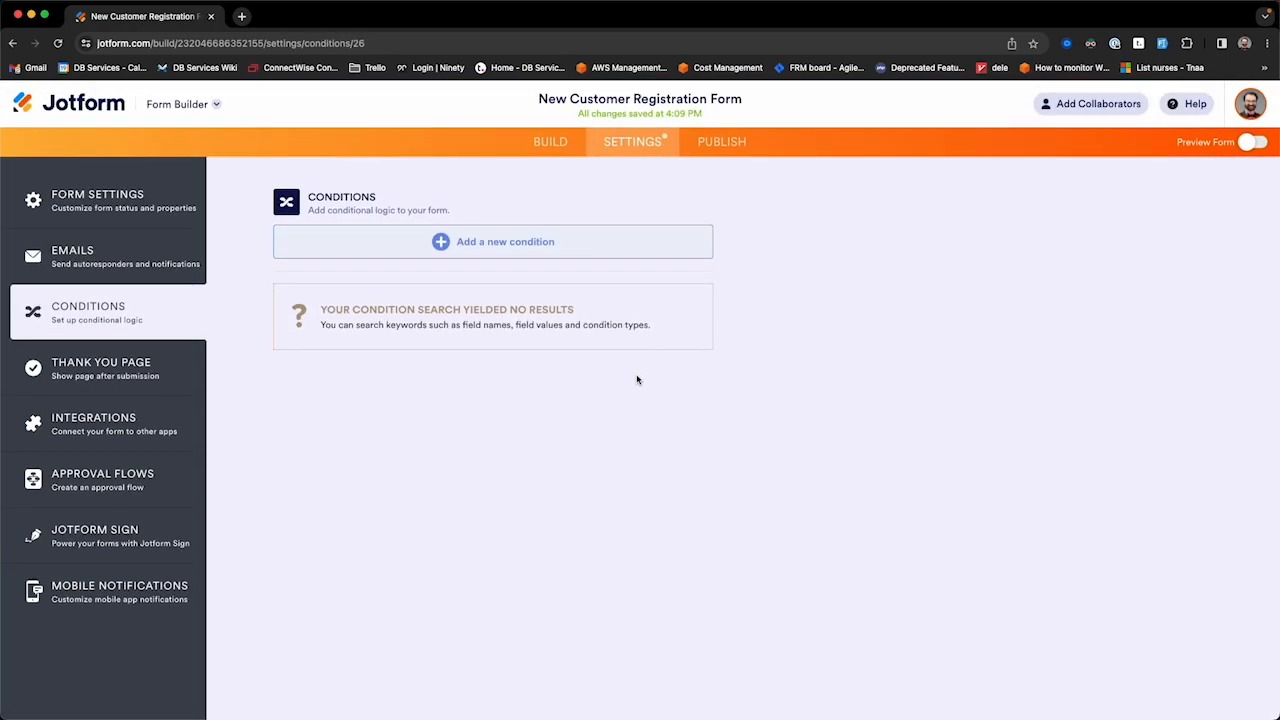
# Step: Start a Show/Hide condition: IF 'How did you hear about us?' Is Equal To Referral
pyautogui.click(447, 253)
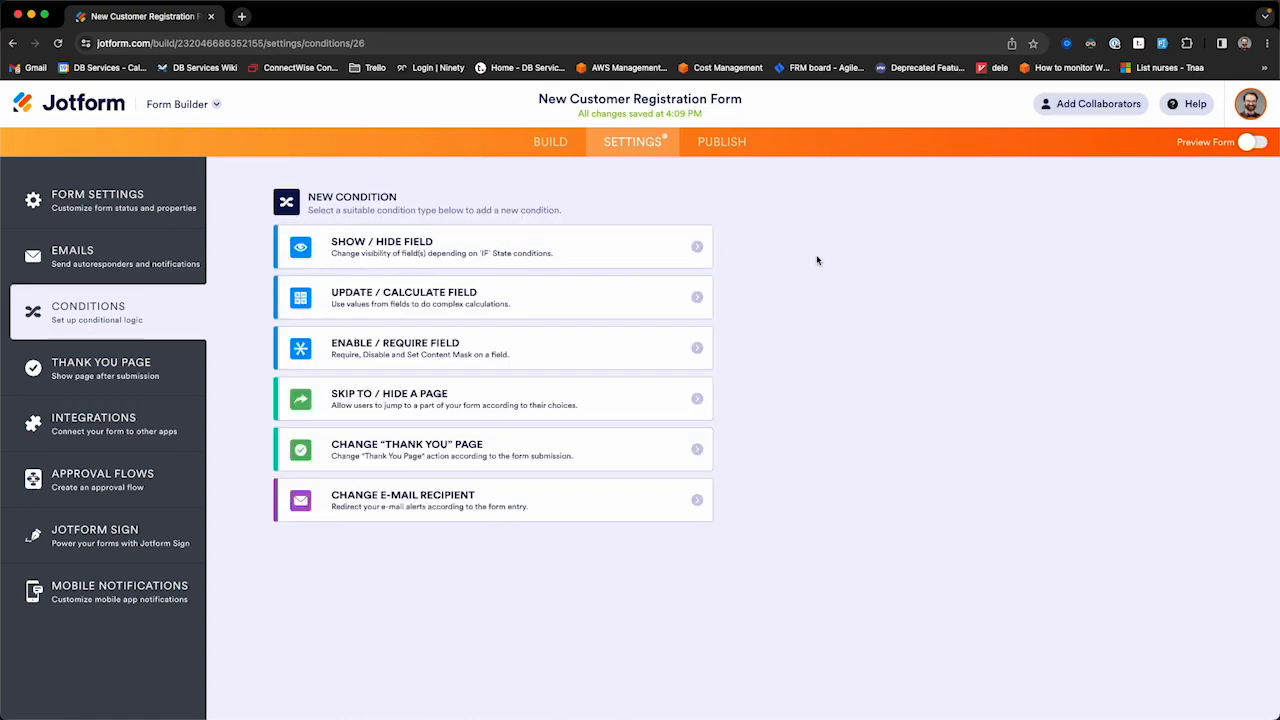
pyautogui.click(697, 247)
pyautogui.moveTo(667, 258)
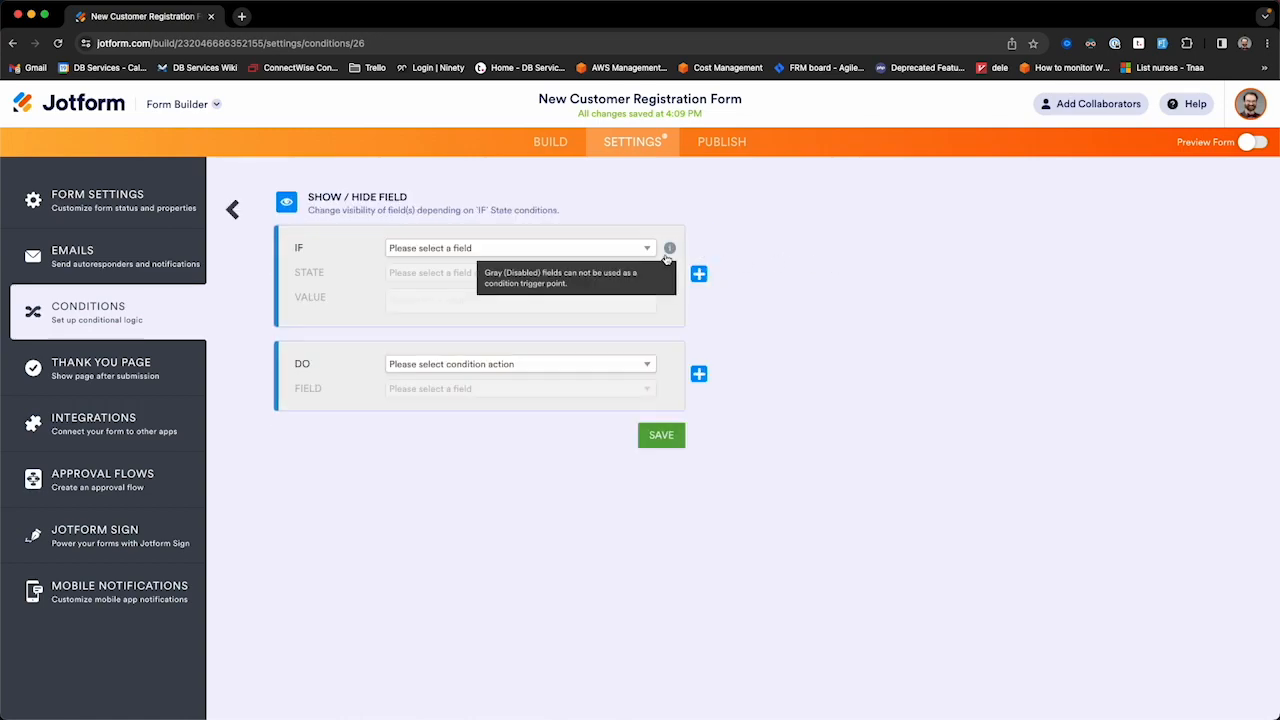
pyautogui.click(603, 253)
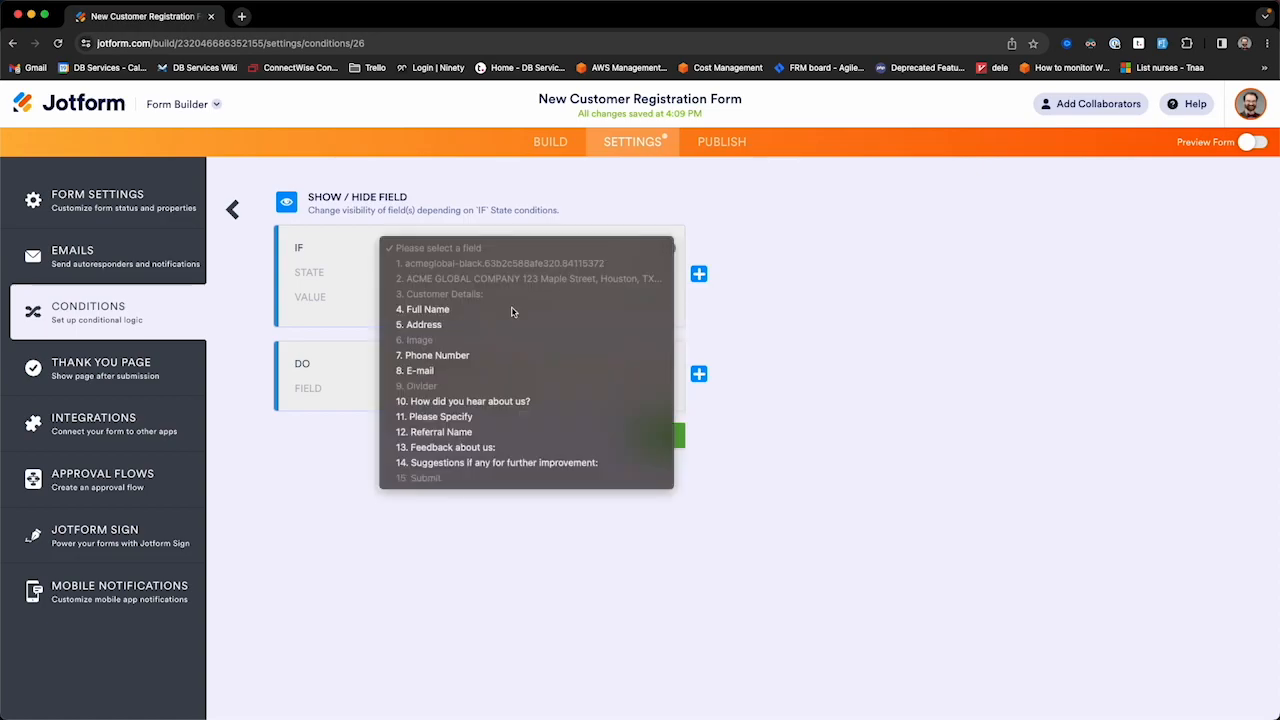
pyautogui.click(473, 401)
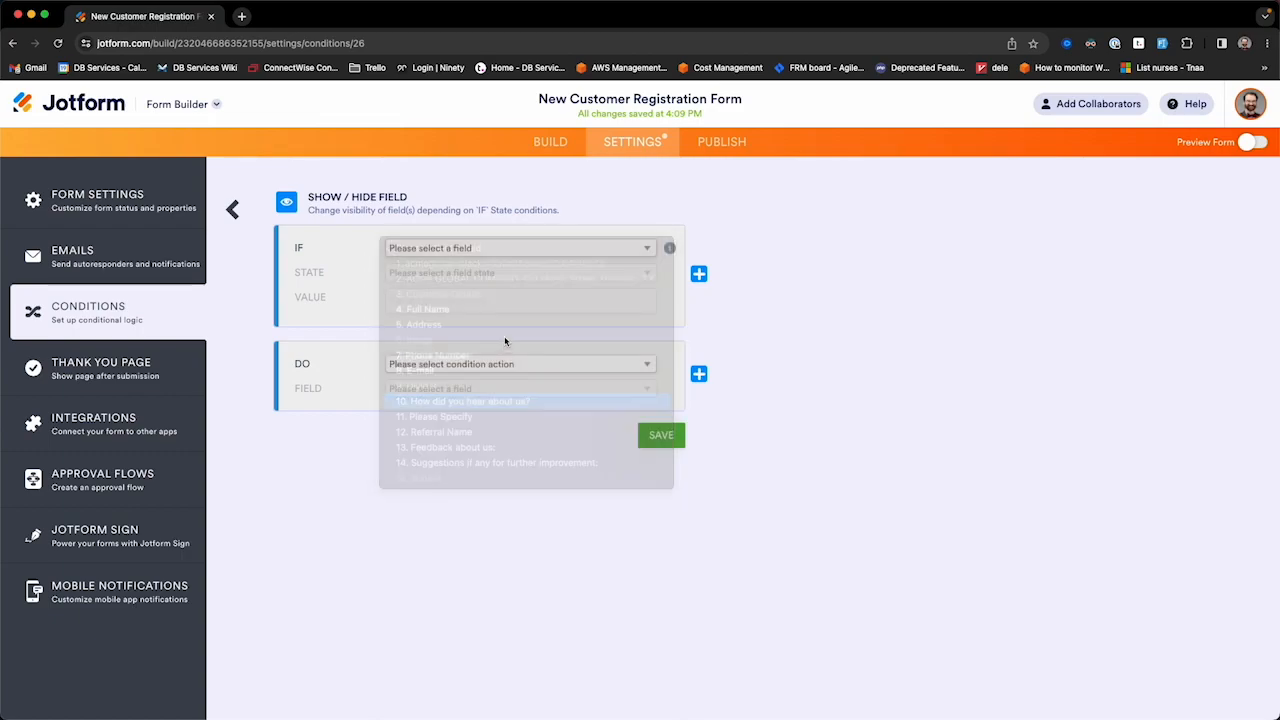
pyautogui.click(466, 274)
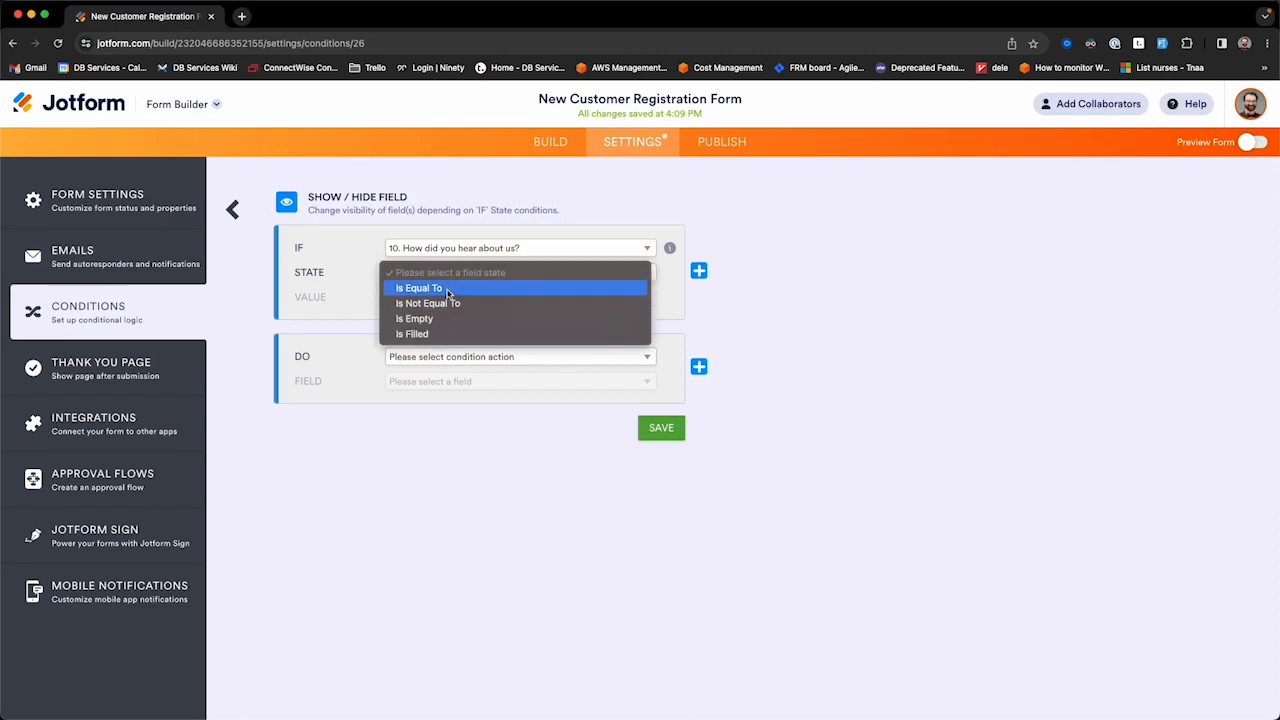
pyautogui.click(450, 289)
pyautogui.click(450, 298)
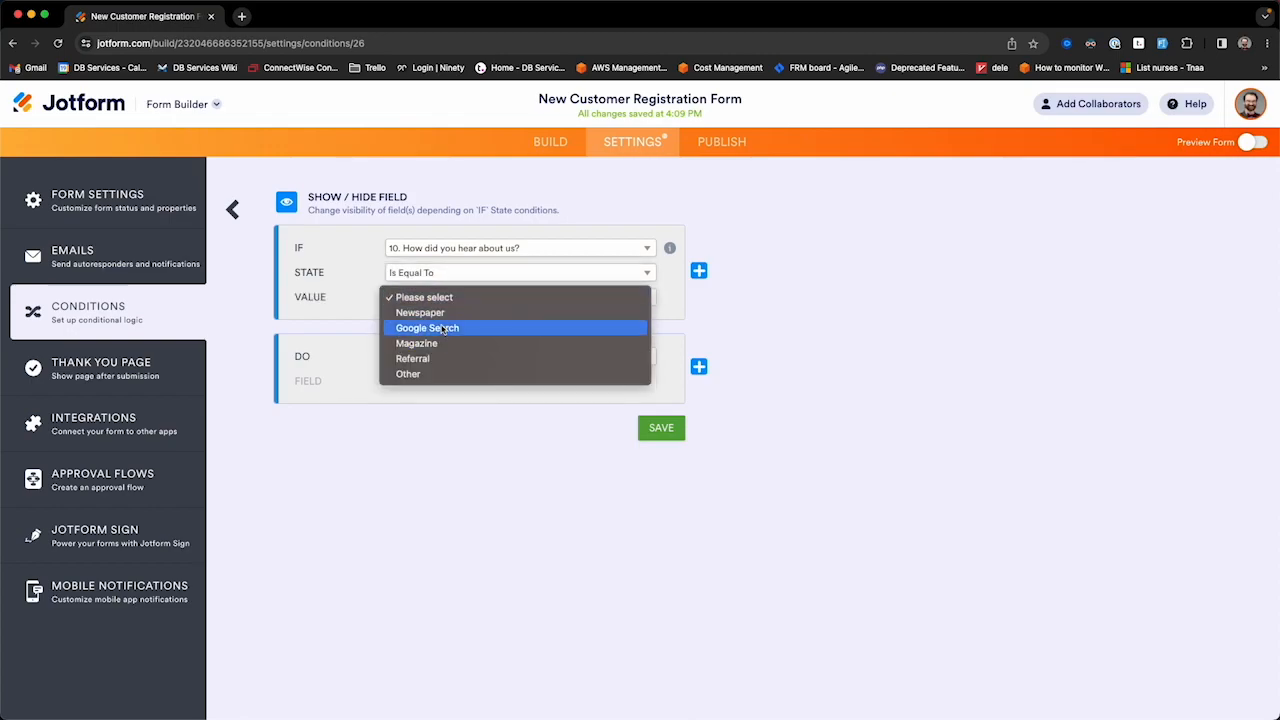
pyautogui.click(426, 360)
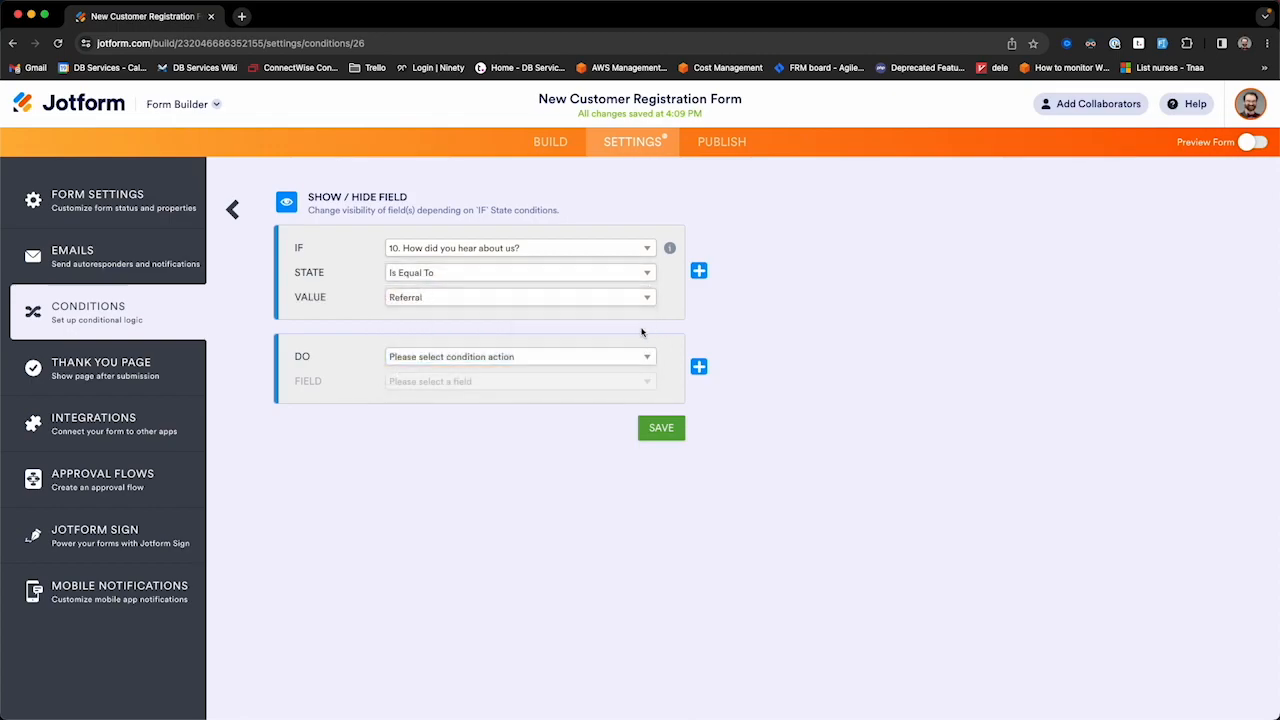
# Step: Set the condition to Show Referral Name, save it, and go back to BUILD
pyautogui.click(469, 360)
pyautogui.click(459, 390)
pyautogui.click(464, 383)
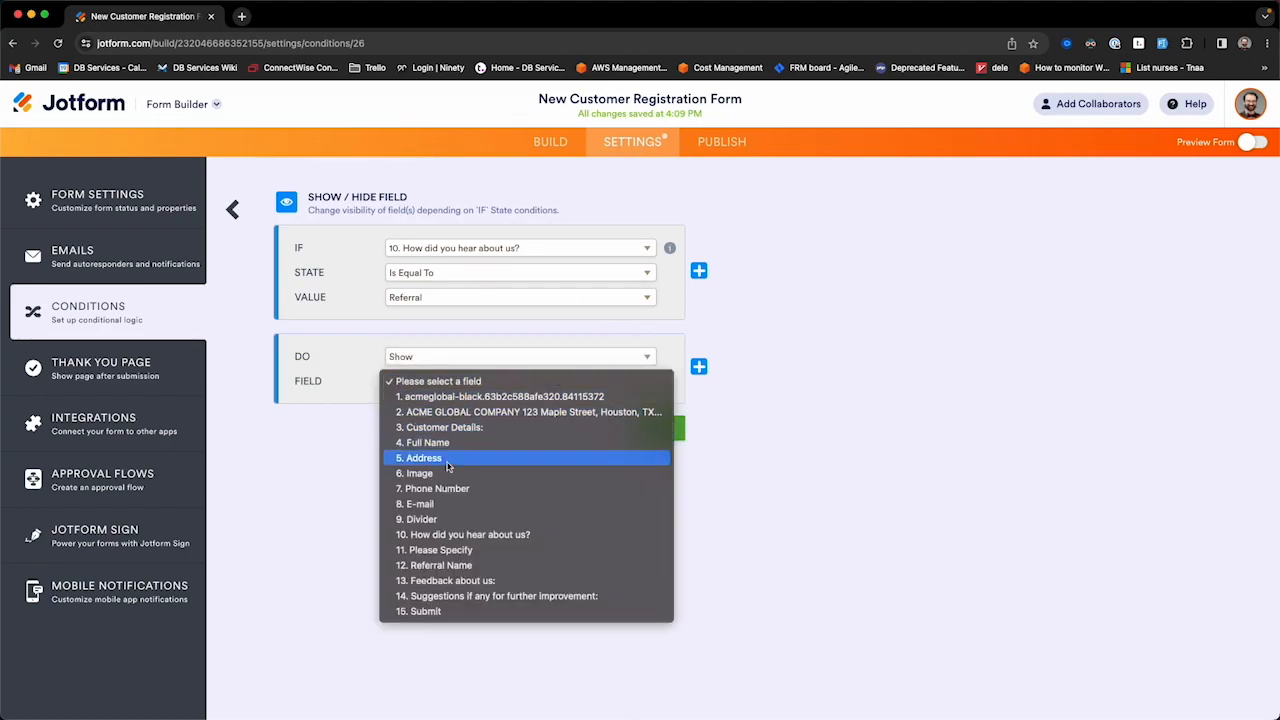
pyautogui.click(453, 566)
pyautogui.click(670, 430)
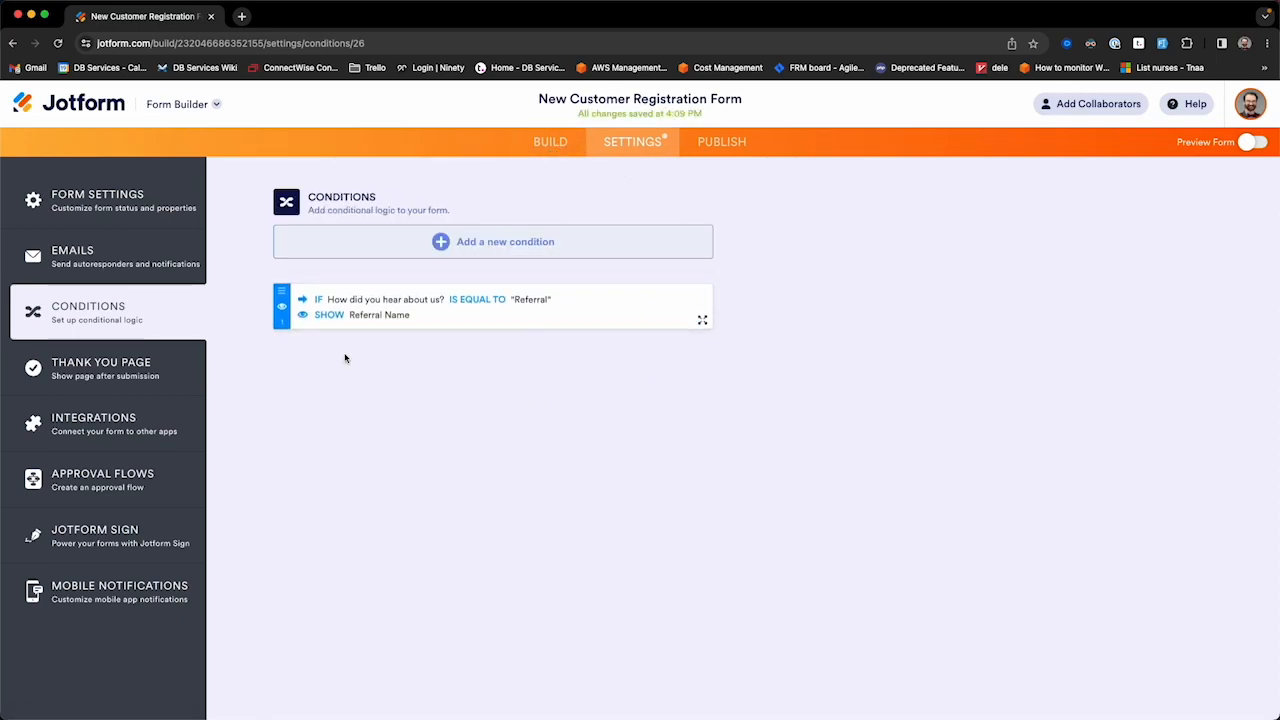
pyautogui.moveTo(374, 306)
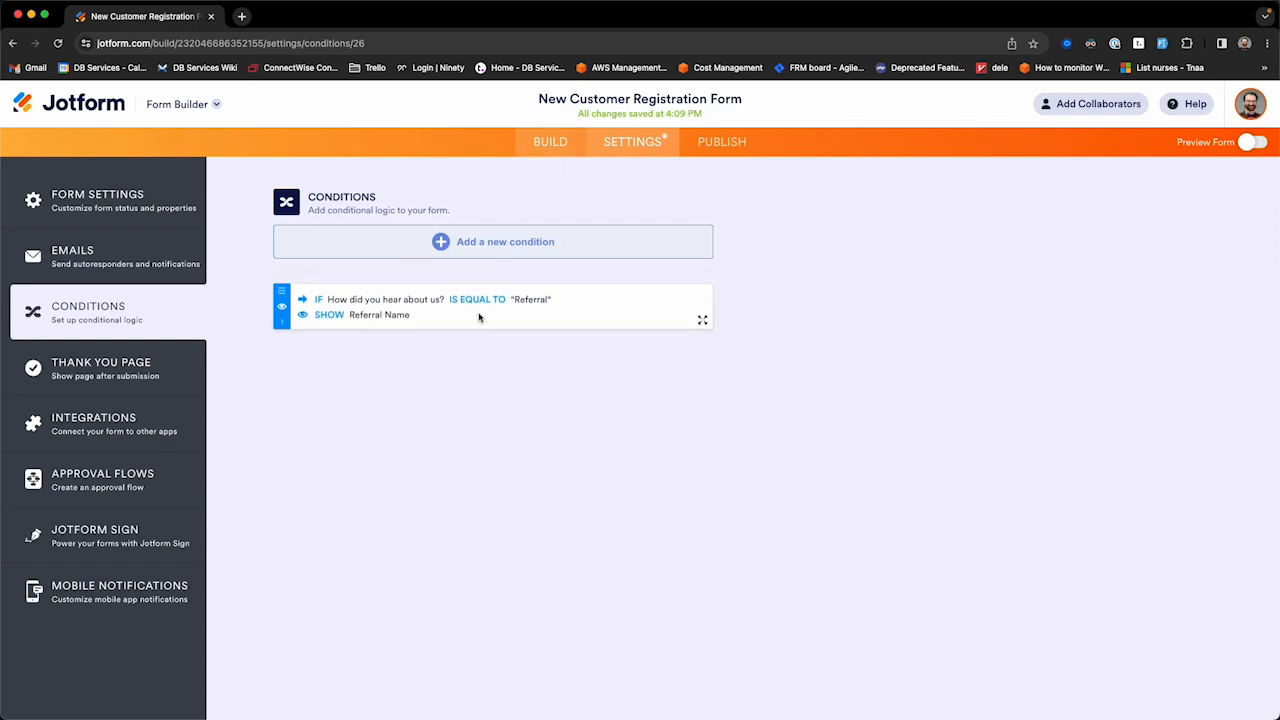
pyautogui.click(549, 143)
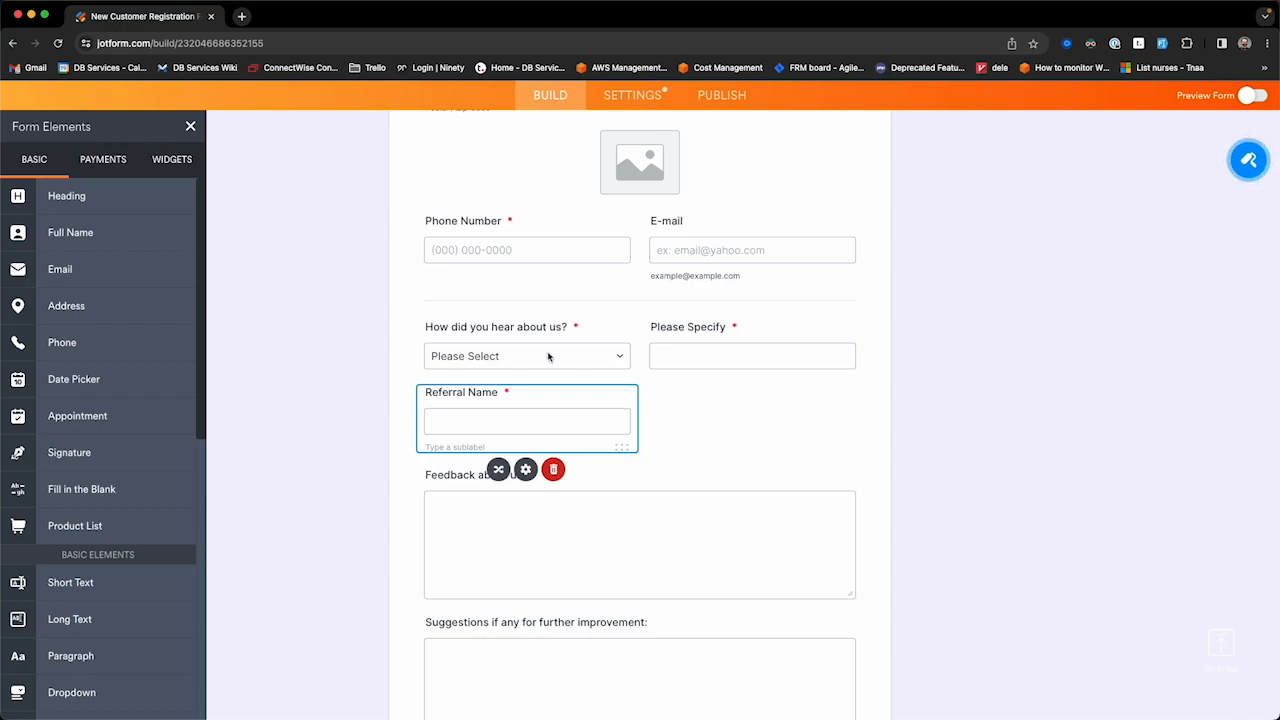
# Step: Preview the form and answer Newspaper, then Other to reveal Please Specify
pyautogui.scroll(1, 978, 303)
pyautogui.scroll(5, 978, 303)
pyautogui.scroll(-3, 790, 436)
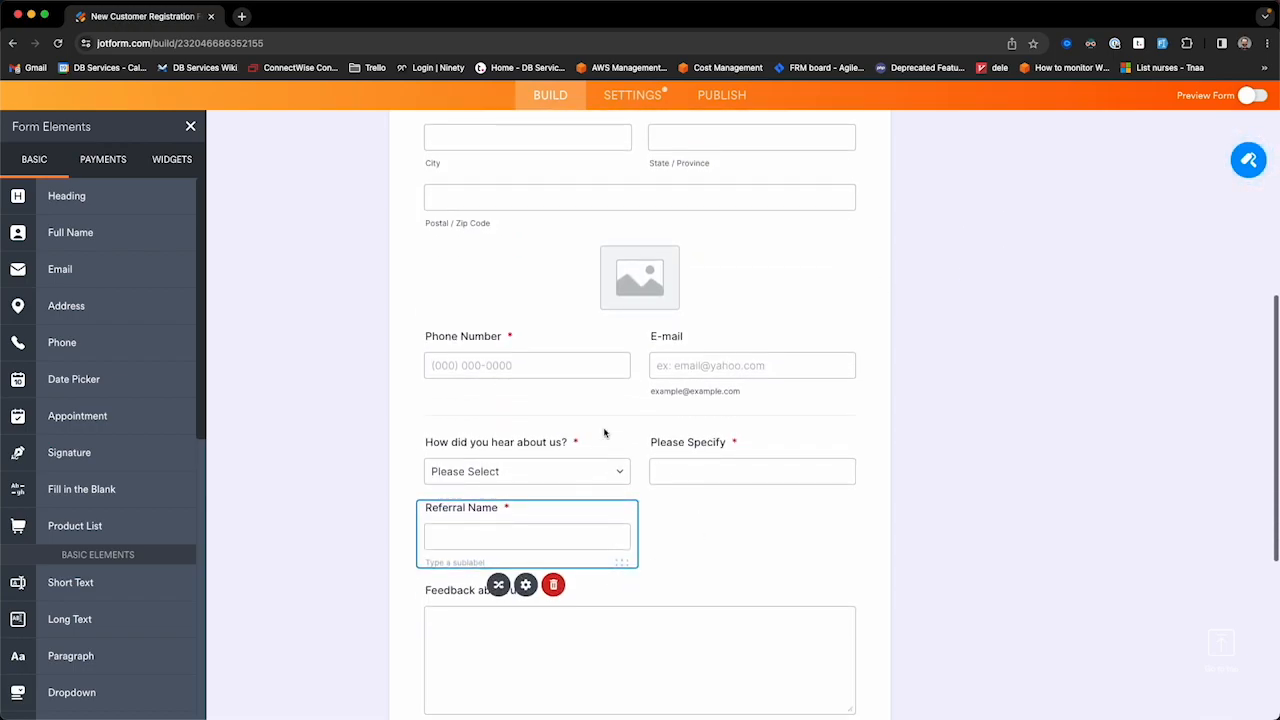
pyautogui.click(1252, 97)
pyautogui.scroll(-3, 548, 410)
pyautogui.scroll(-7, 543, 426)
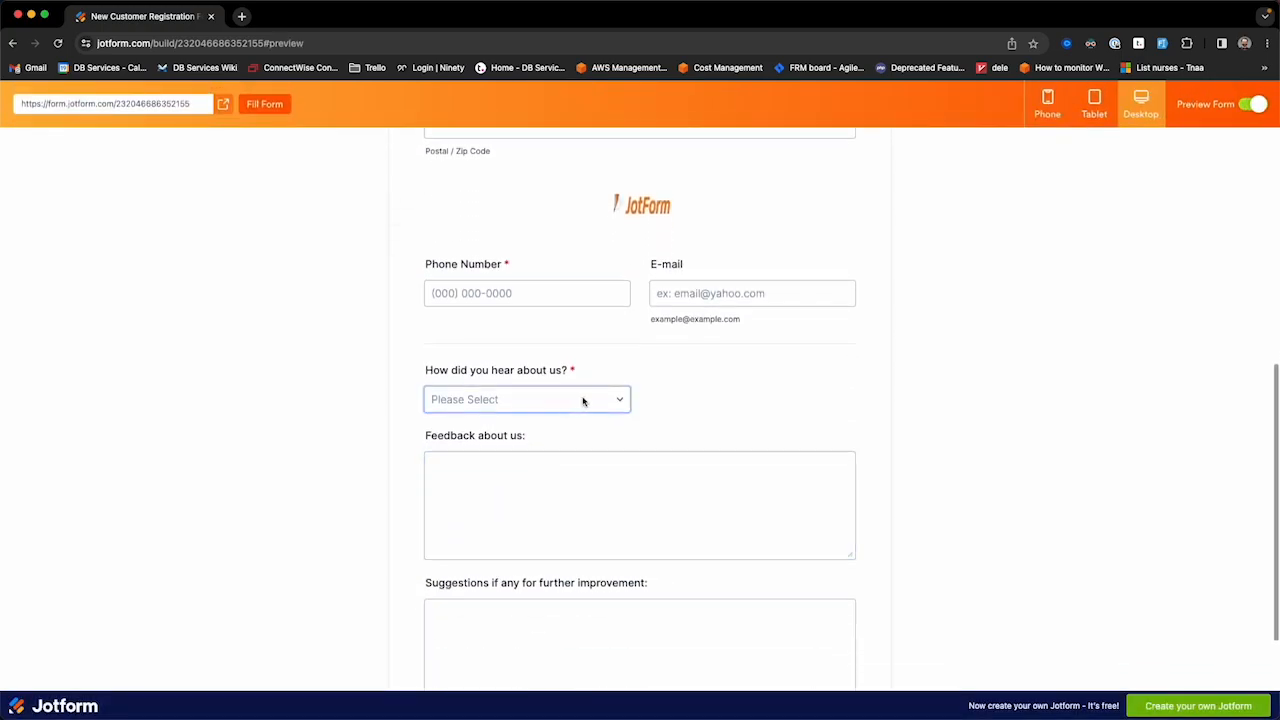
pyautogui.click(583, 401)
pyautogui.click(524, 418)
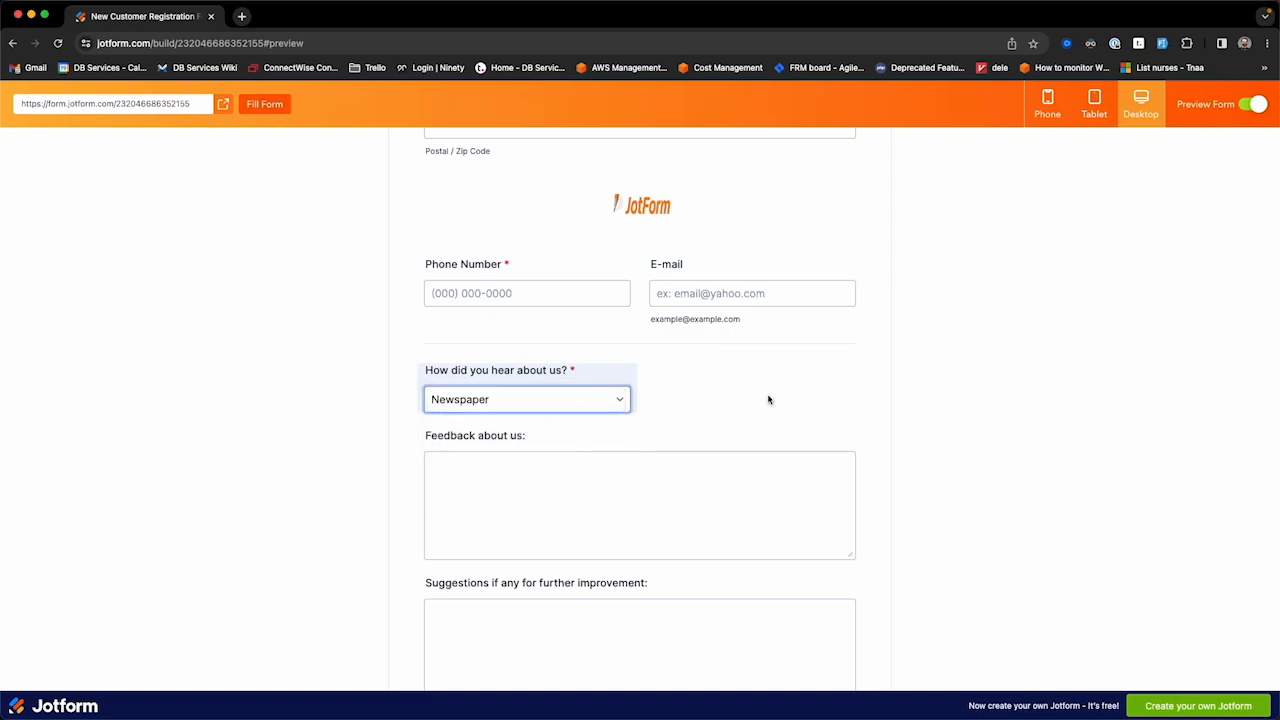
pyautogui.click(622, 404)
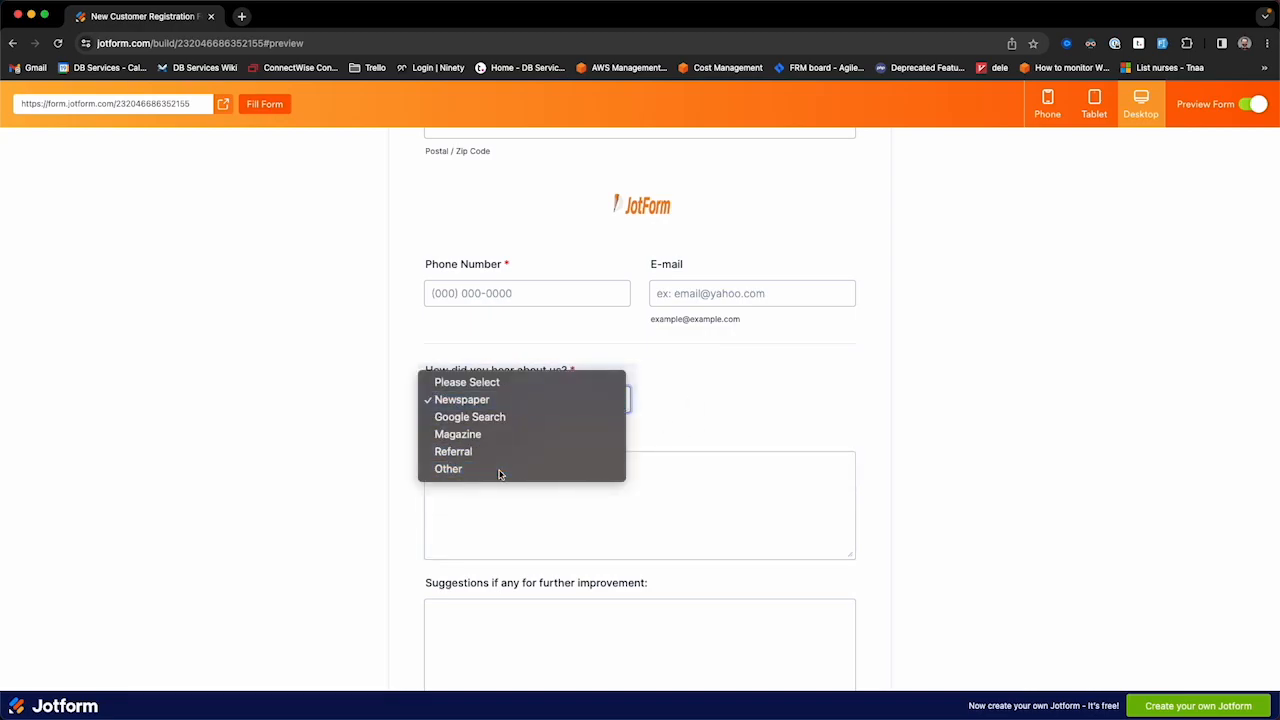
pyautogui.click(500, 474)
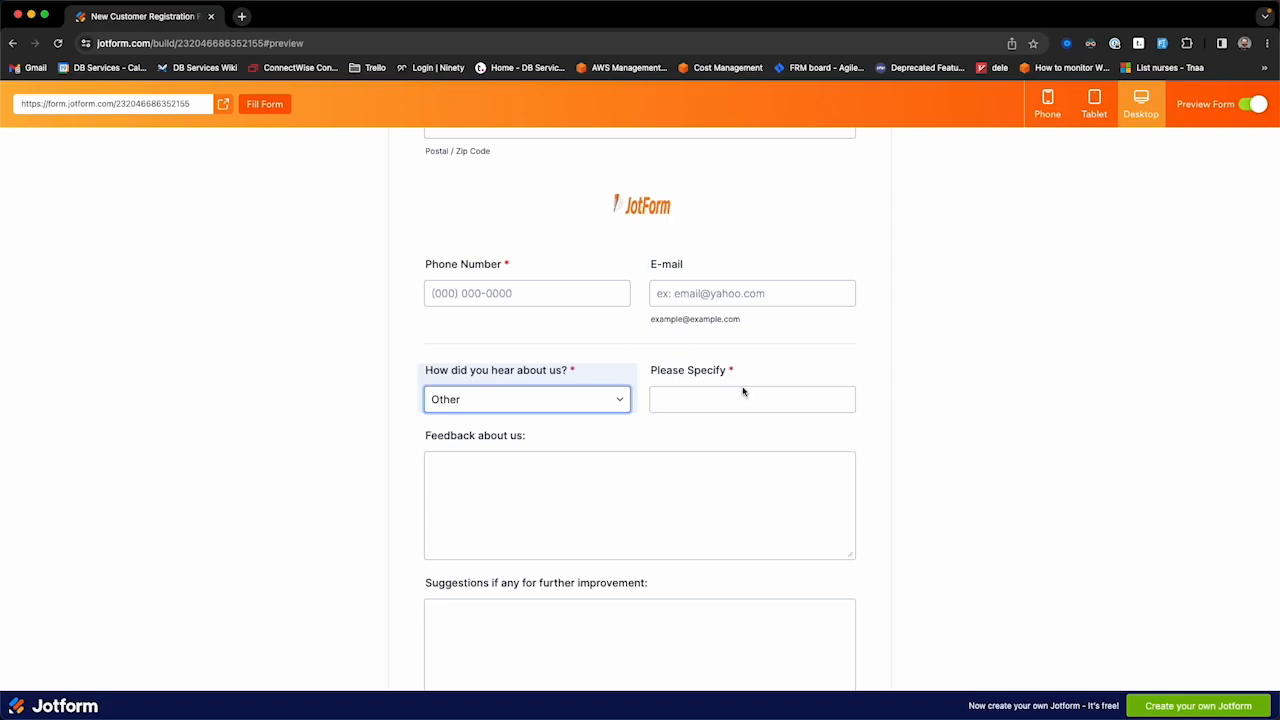
pyautogui.moveTo(672, 384); pyautogui.dragTo(937, 374)
pyautogui.click(720, 400)
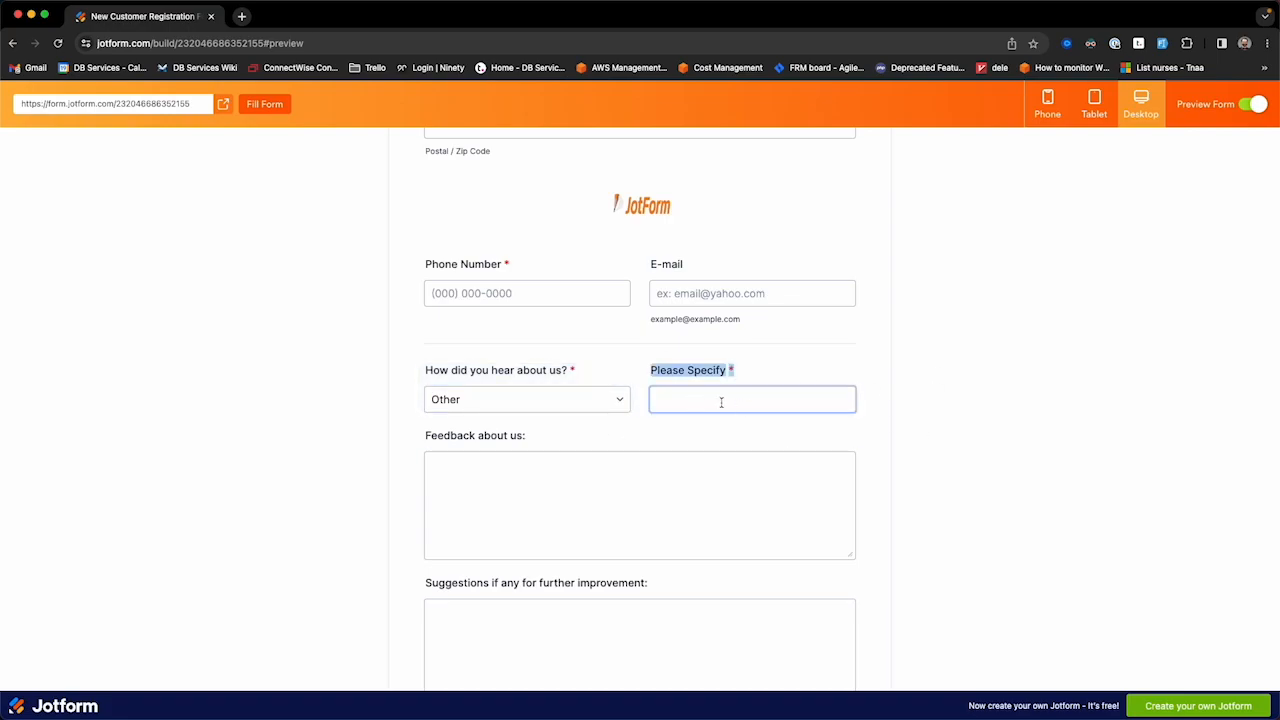
# Step: Choose Referral, enter a referrer's name in Referral Name, and end the preview
pyautogui.click(560, 404)
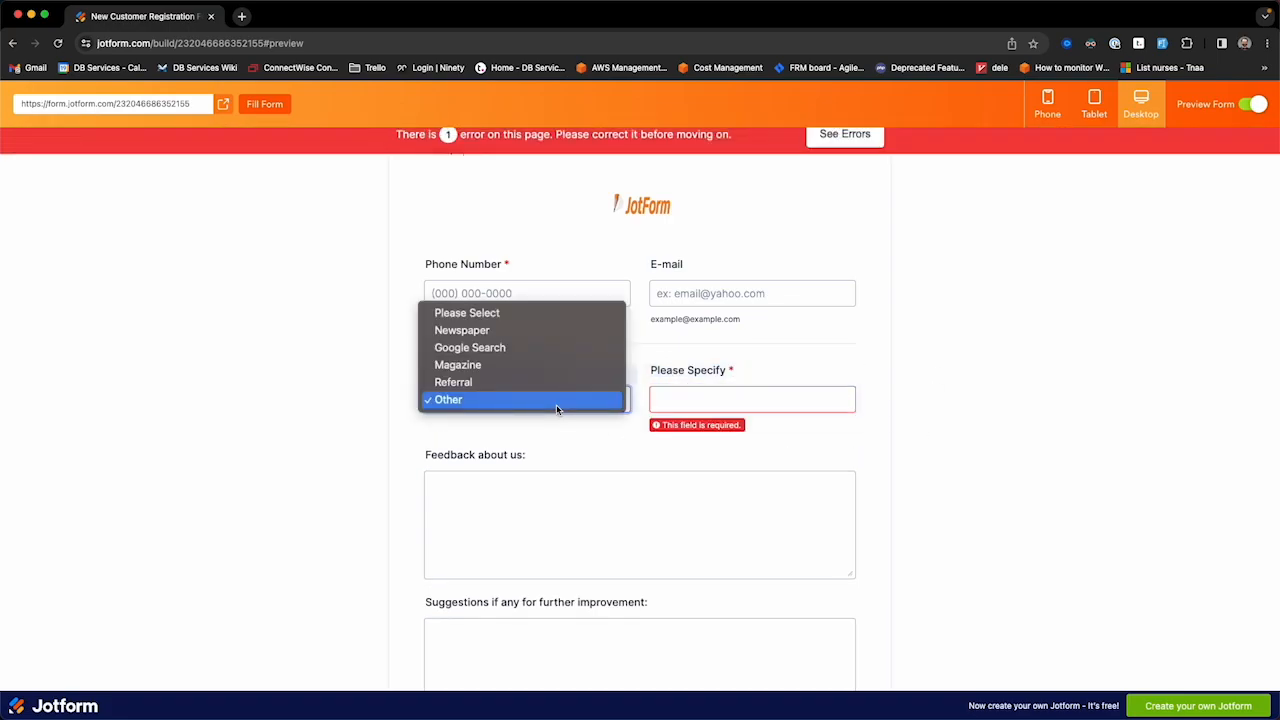
pyautogui.click(498, 385)
pyautogui.click(731, 400)
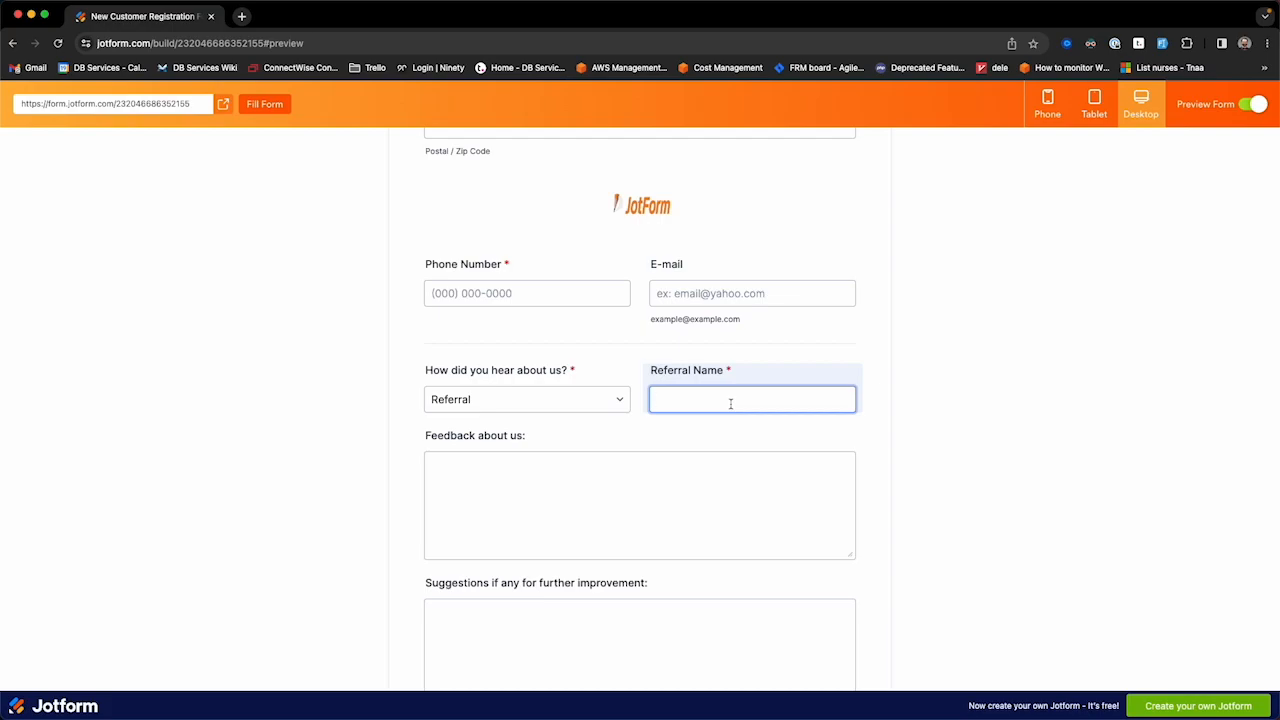
pyautogui.click(984, 412)
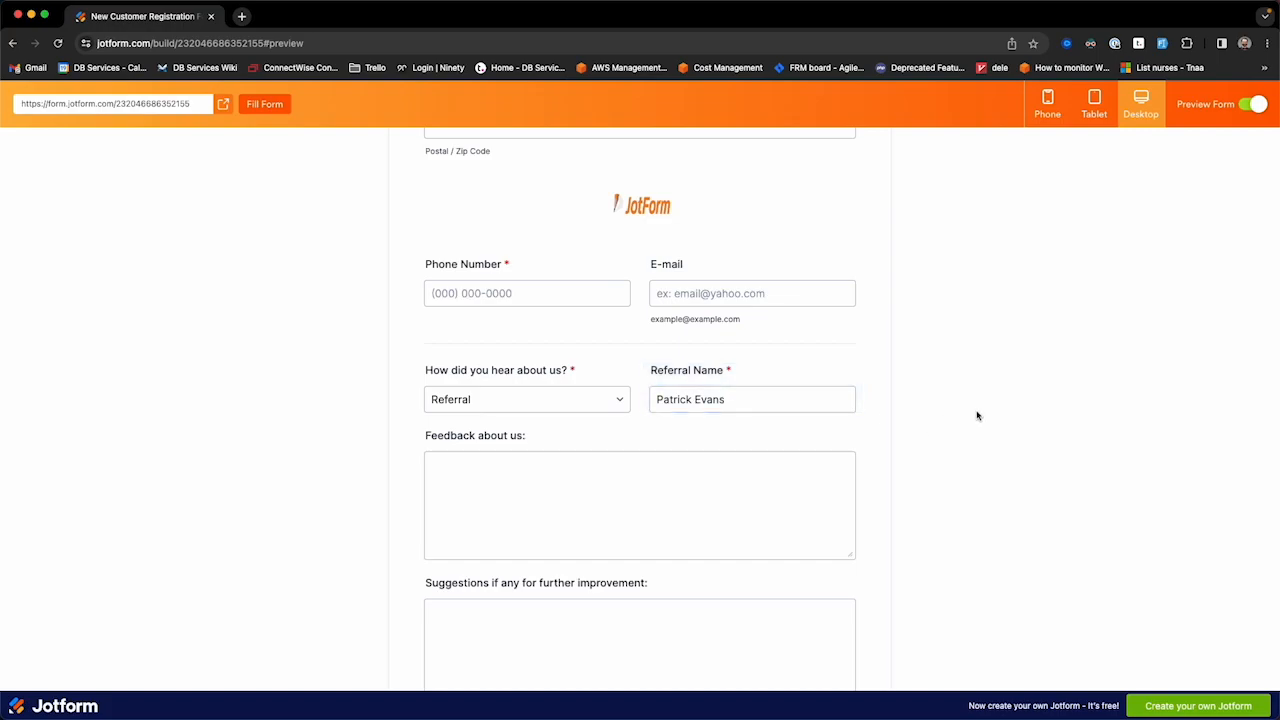
pyautogui.click(1249, 106)
pyautogui.scroll(-4, 918, 462)
pyautogui.scroll(8, 911, 464)
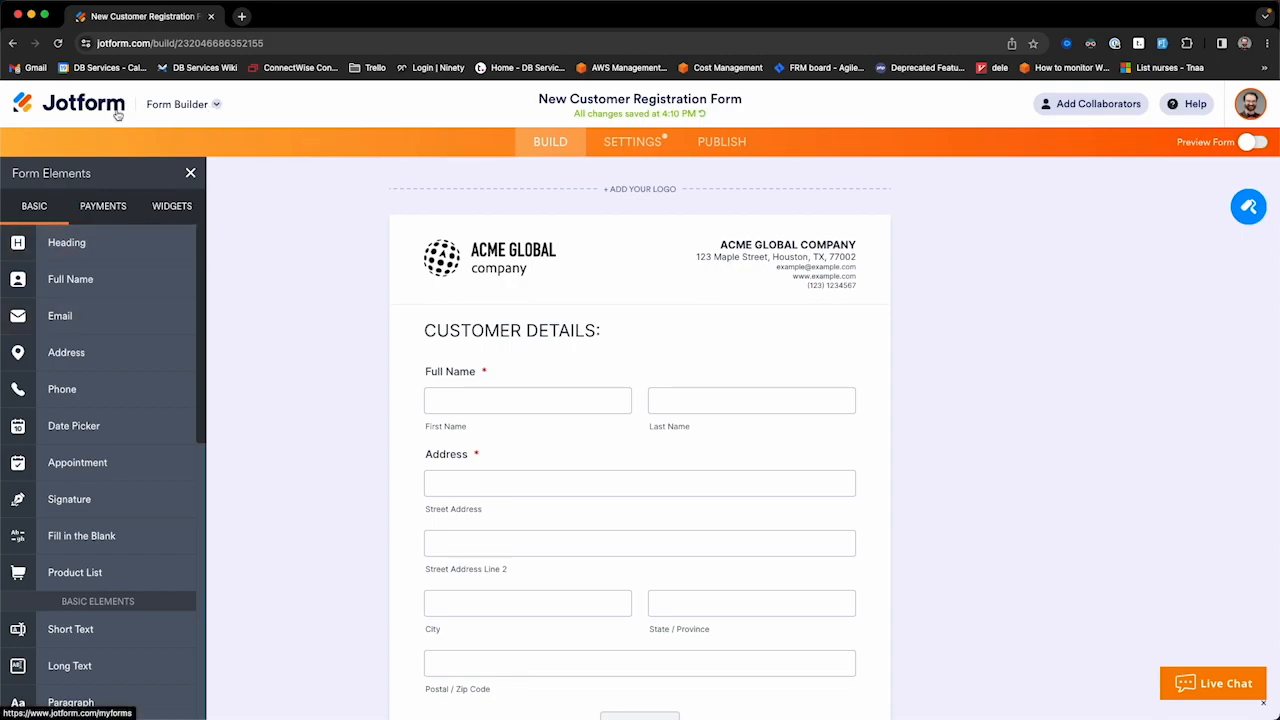
# Step: Go to account Settings > API and select the Read Access API key
pyautogui.click(632, 141)
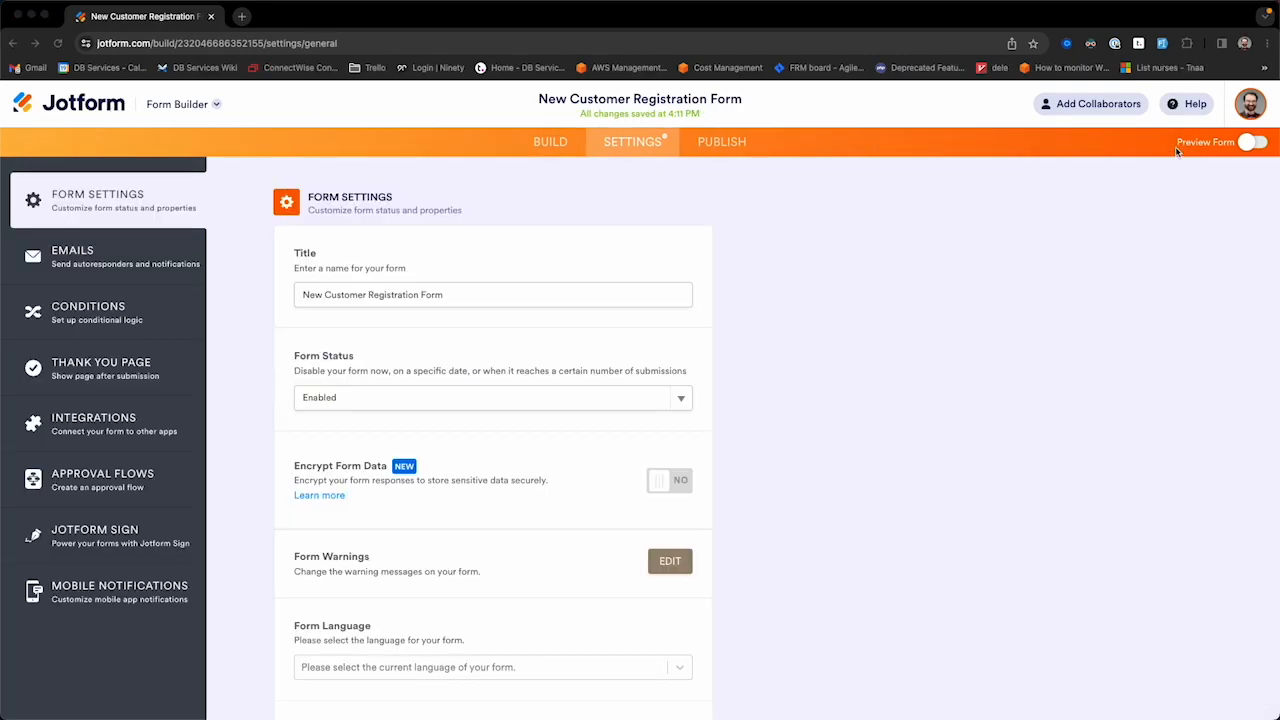
pyautogui.click(1251, 104)
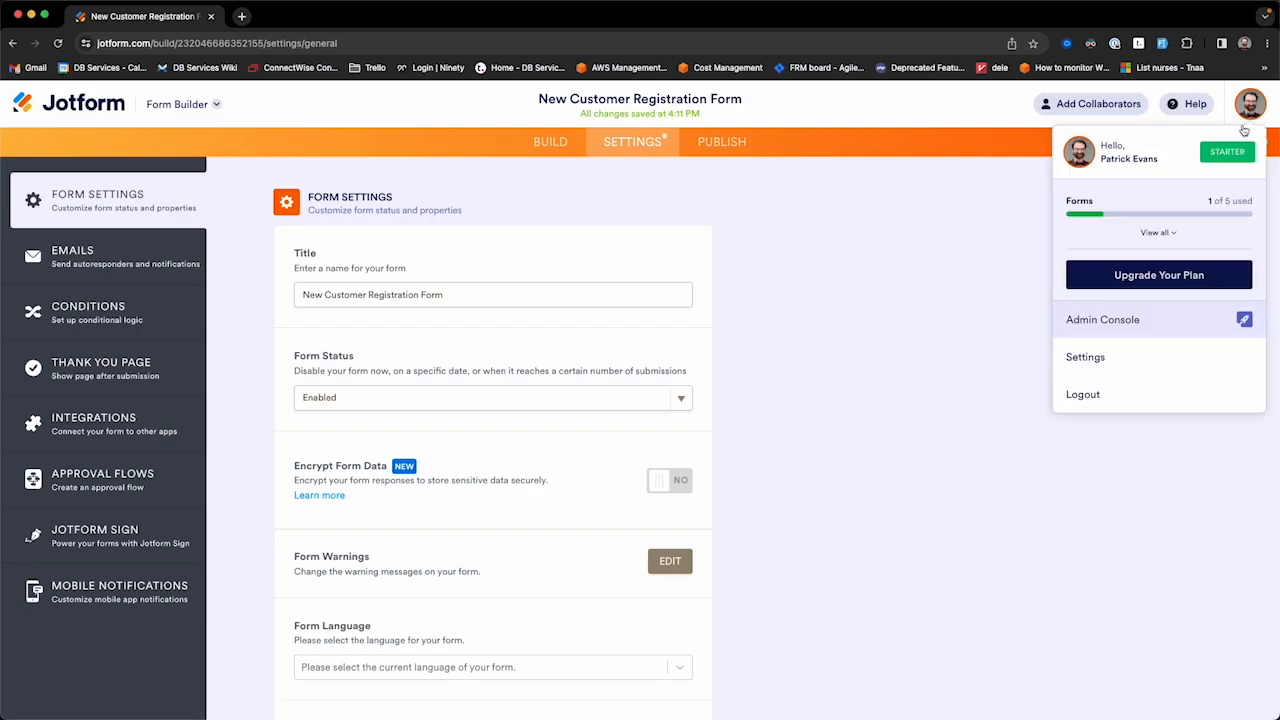
pyautogui.click(1086, 357)
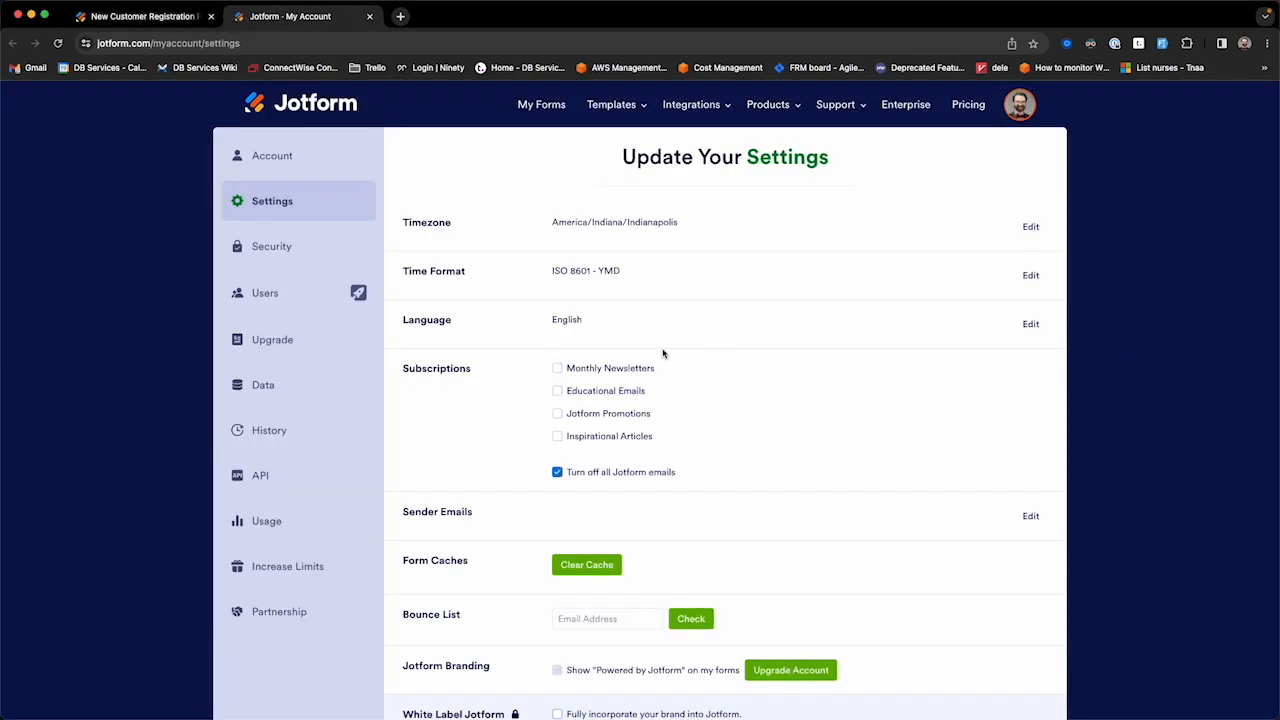
pyautogui.click(262, 474)
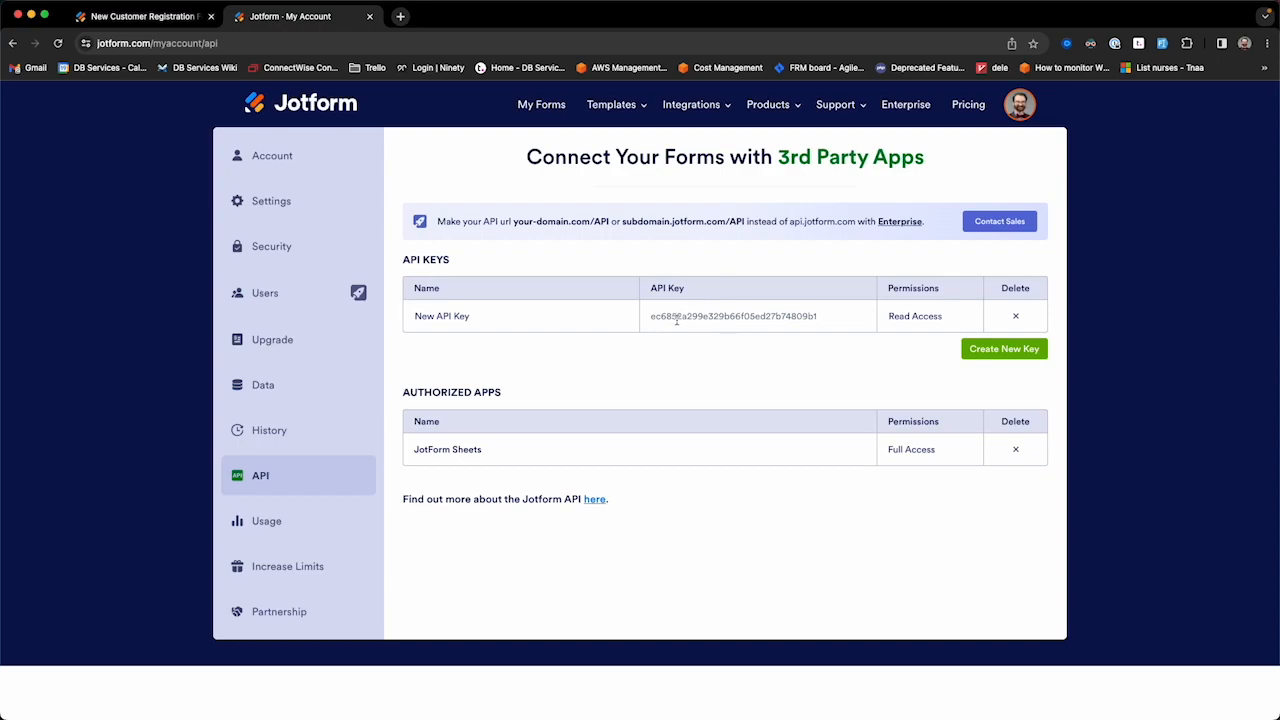
pyautogui.doubleClick(677, 318)
pyautogui.click(645, 371)
# Step: Place FileMaker beside the API page and tick the form-template and unique-name checklist items
pyautogui.hotkey('ctrl', 'Up')
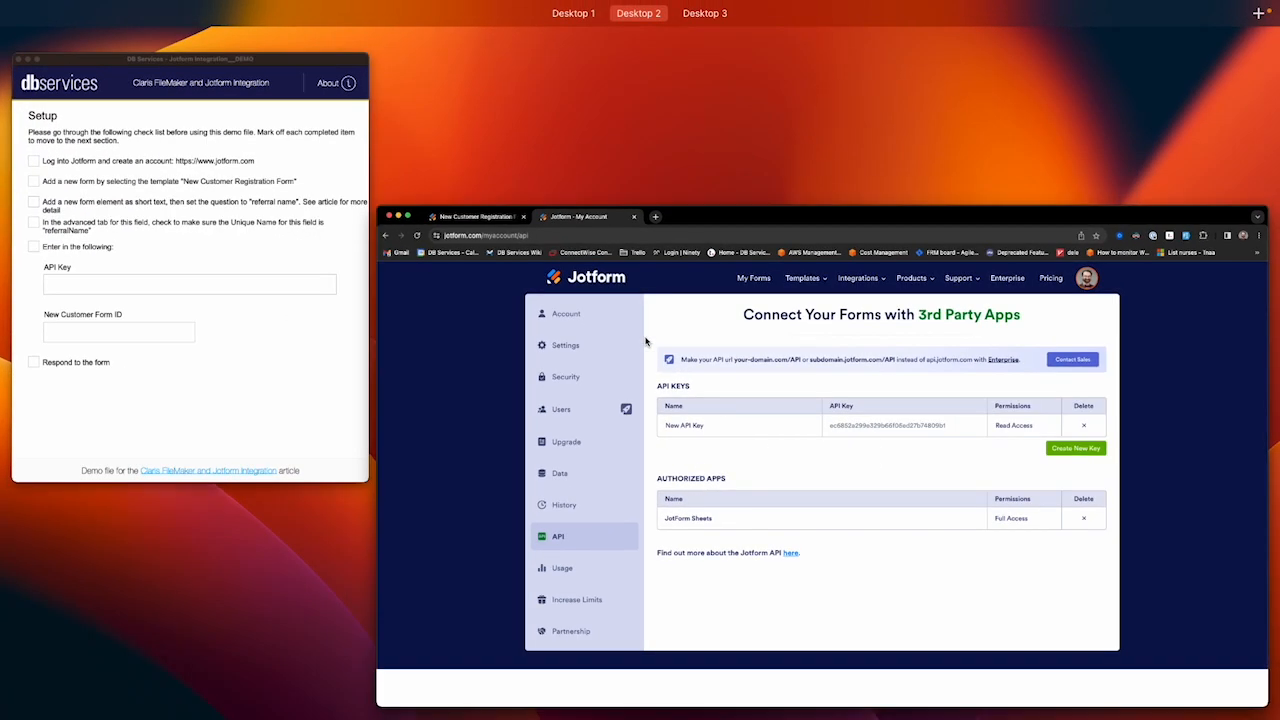
pyautogui.click(229, 268)
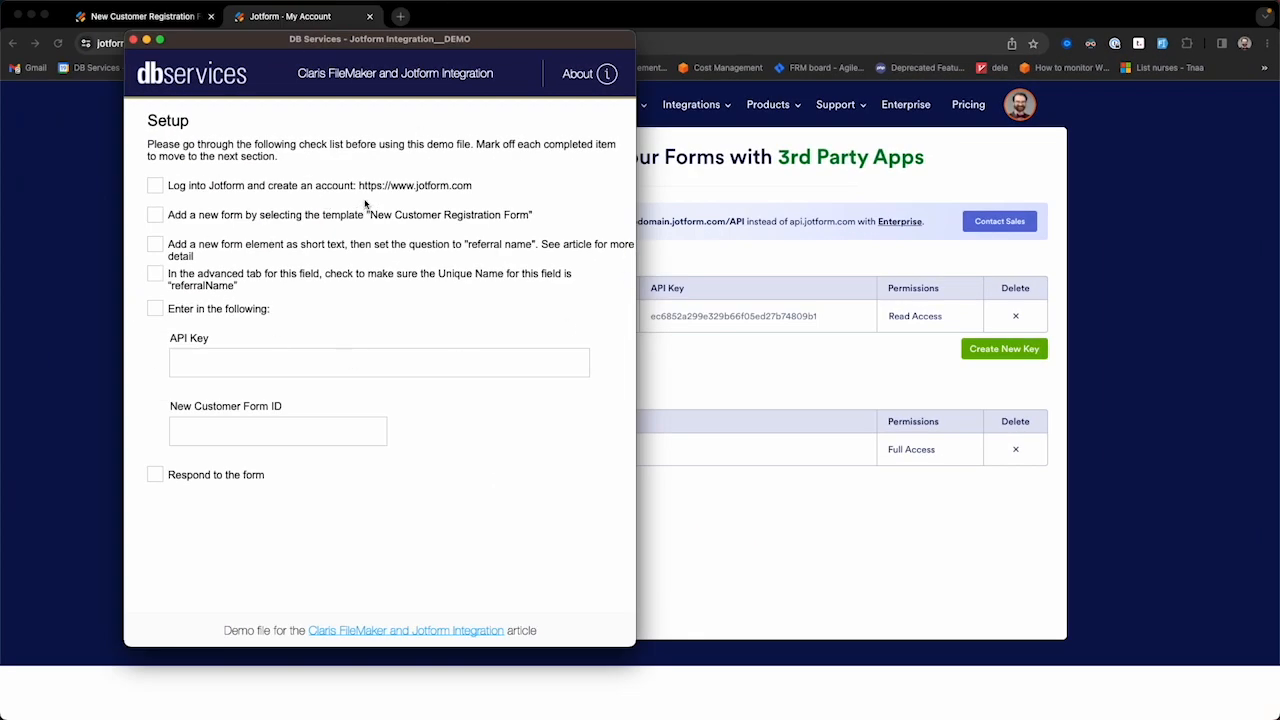
pyautogui.moveTo(295, 40); pyautogui.dragTo(438, 76)
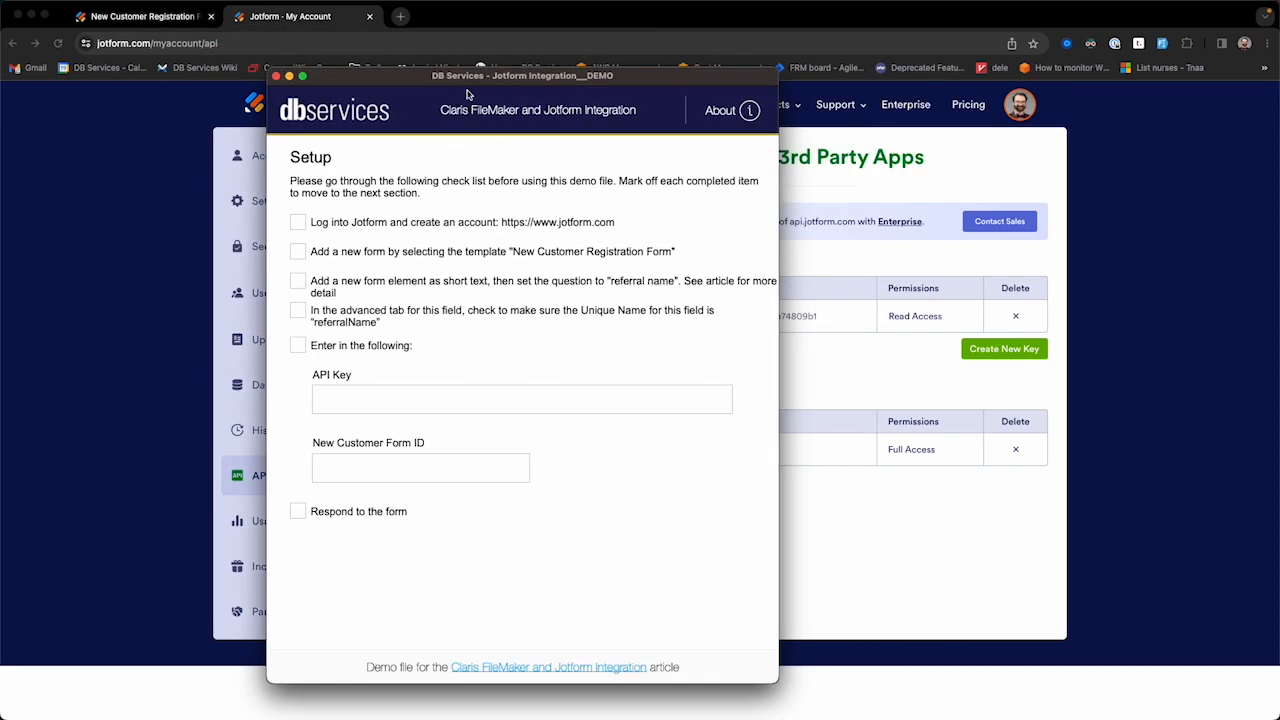
pyautogui.moveTo(470, 76); pyautogui.dragTo(680, 69)
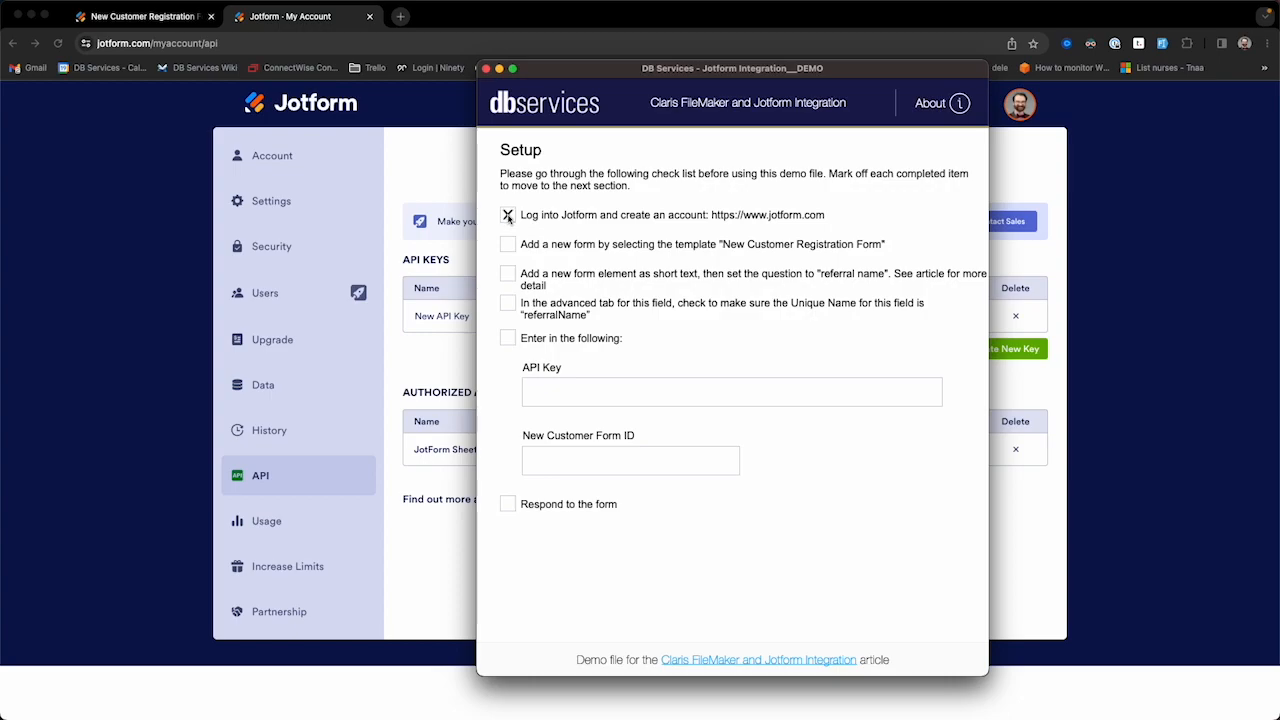
pyautogui.click(508, 245)
pyautogui.click(508, 303)
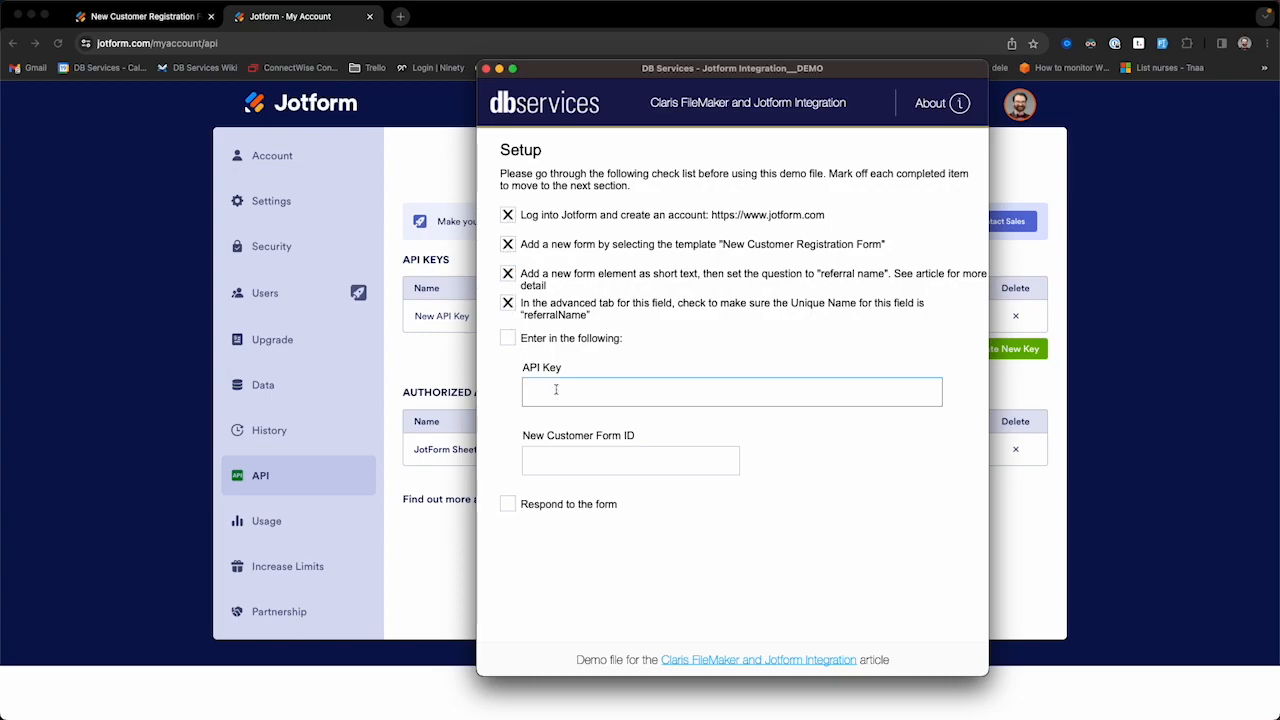
# Step: Paste the Jotform API key into FileMaker's API Key field and commit it
pyautogui.press('super+v')
pyautogui.click(811, 485)
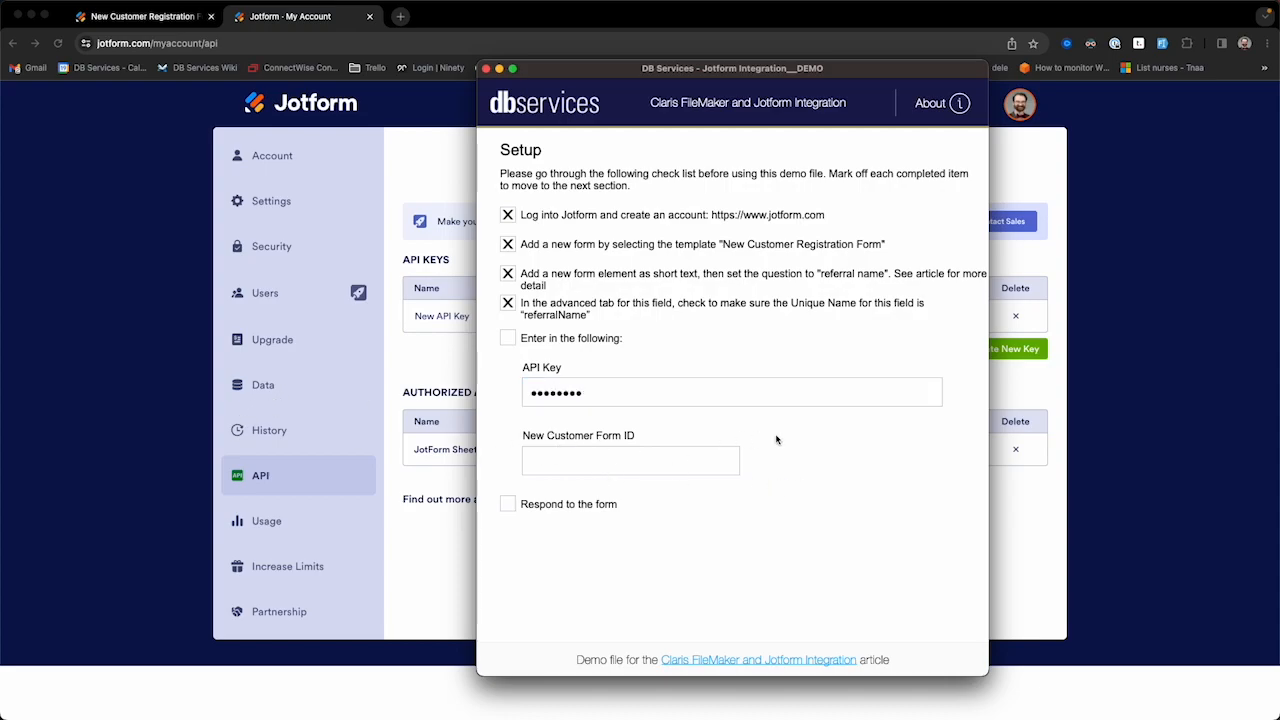
pyautogui.click(153, 277)
pyautogui.click(158, 17)
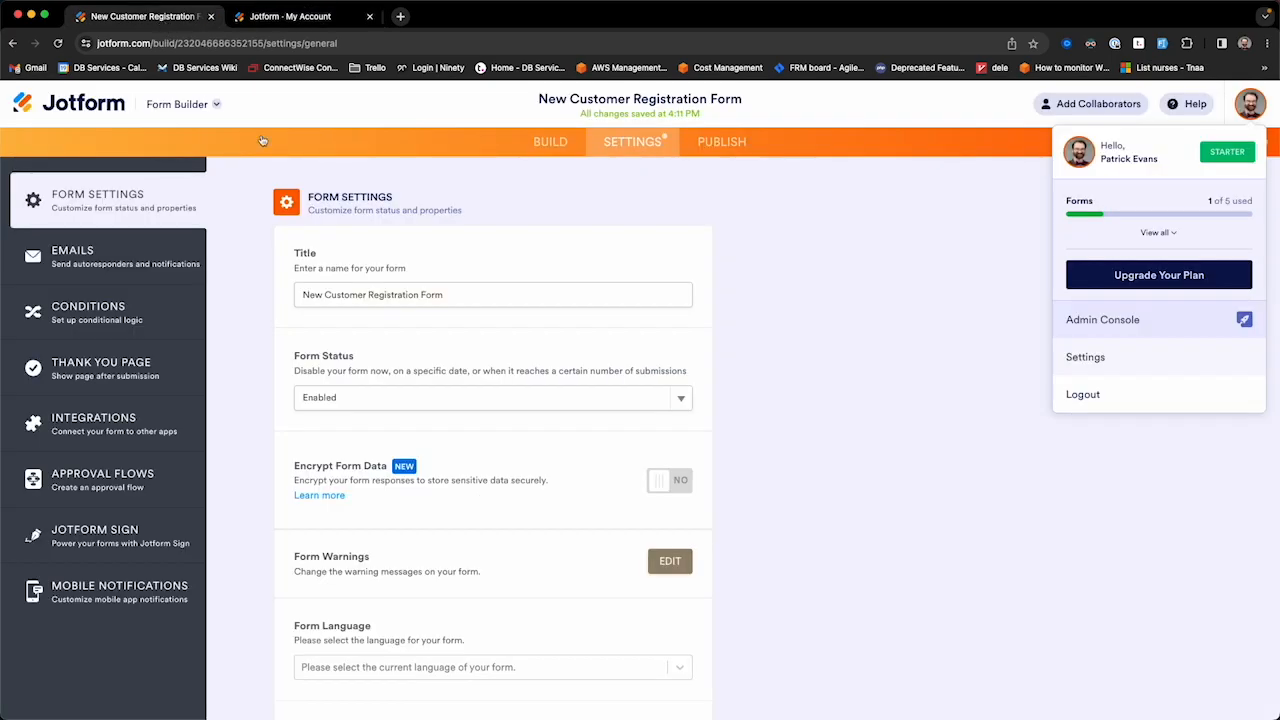
pyautogui.click(550, 141)
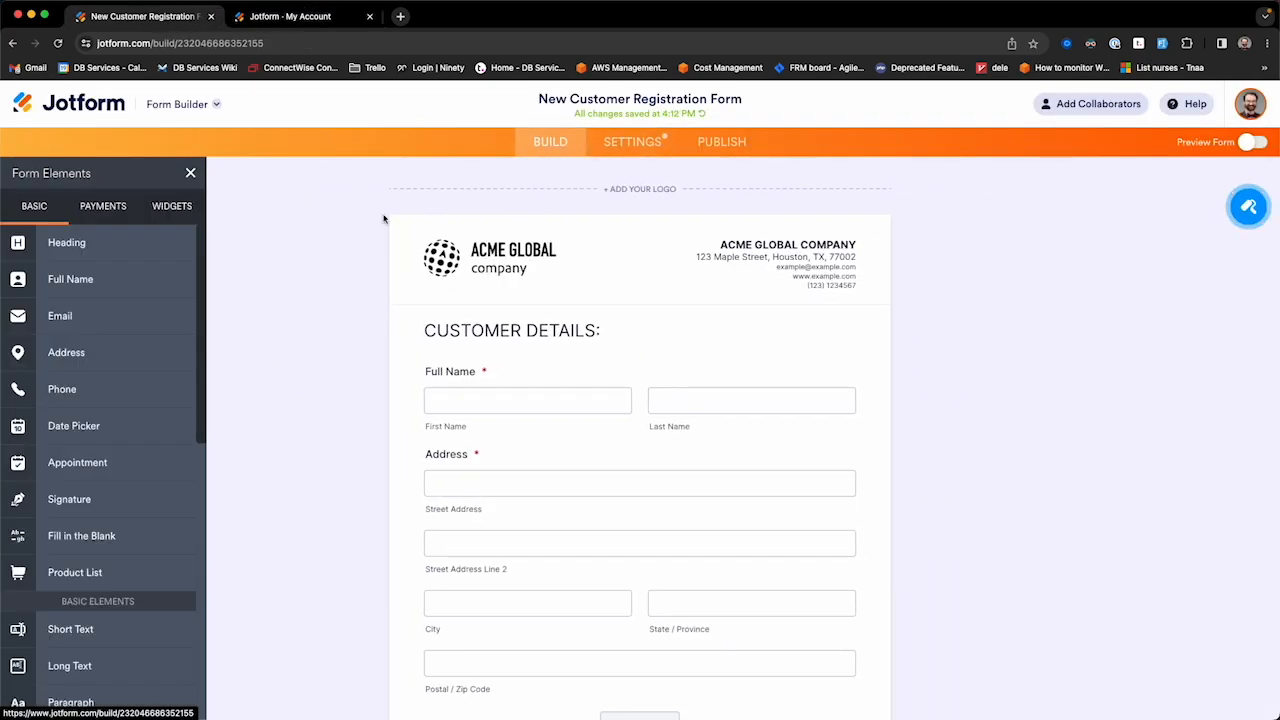
pyautogui.click(242, 42)
pyautogui.click(298, 42)
pyautogui.moveTo(328, 42); pyautogui.dragTo(144, 35)
pyautogui.click(329, 42)
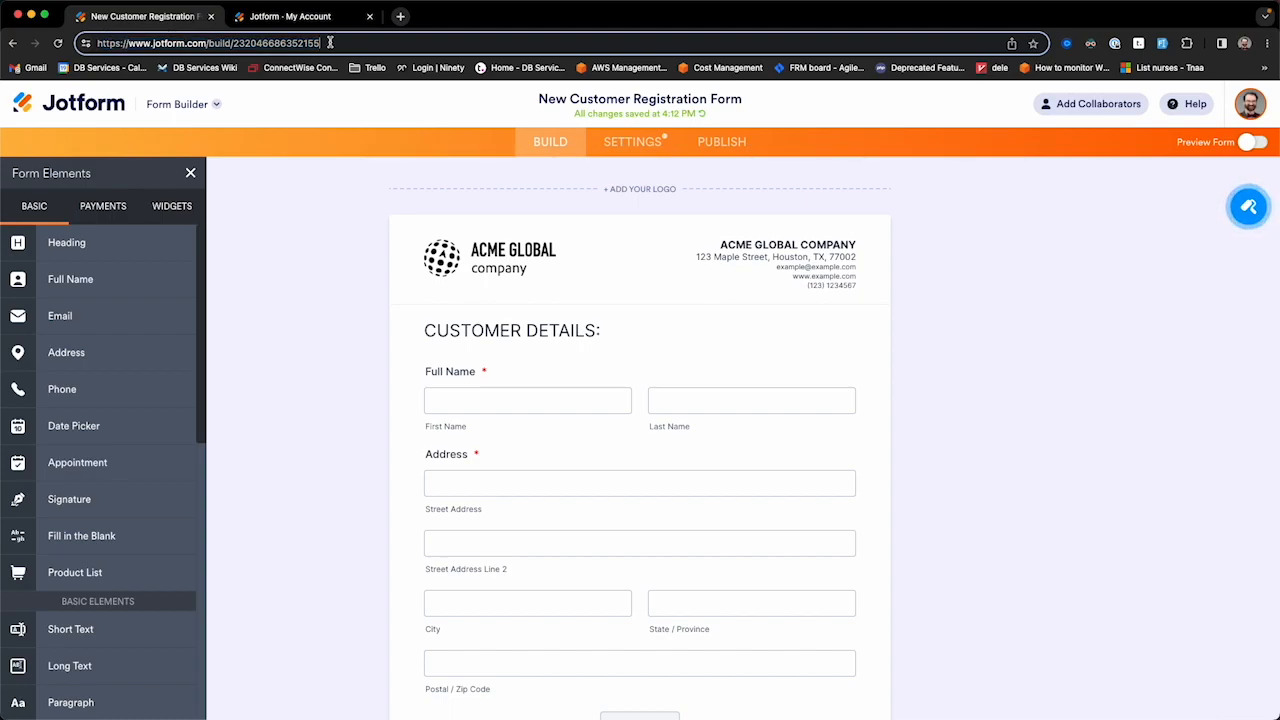
pyautogui.doubleClick(292, 43)
pyautogui.press('super+c')
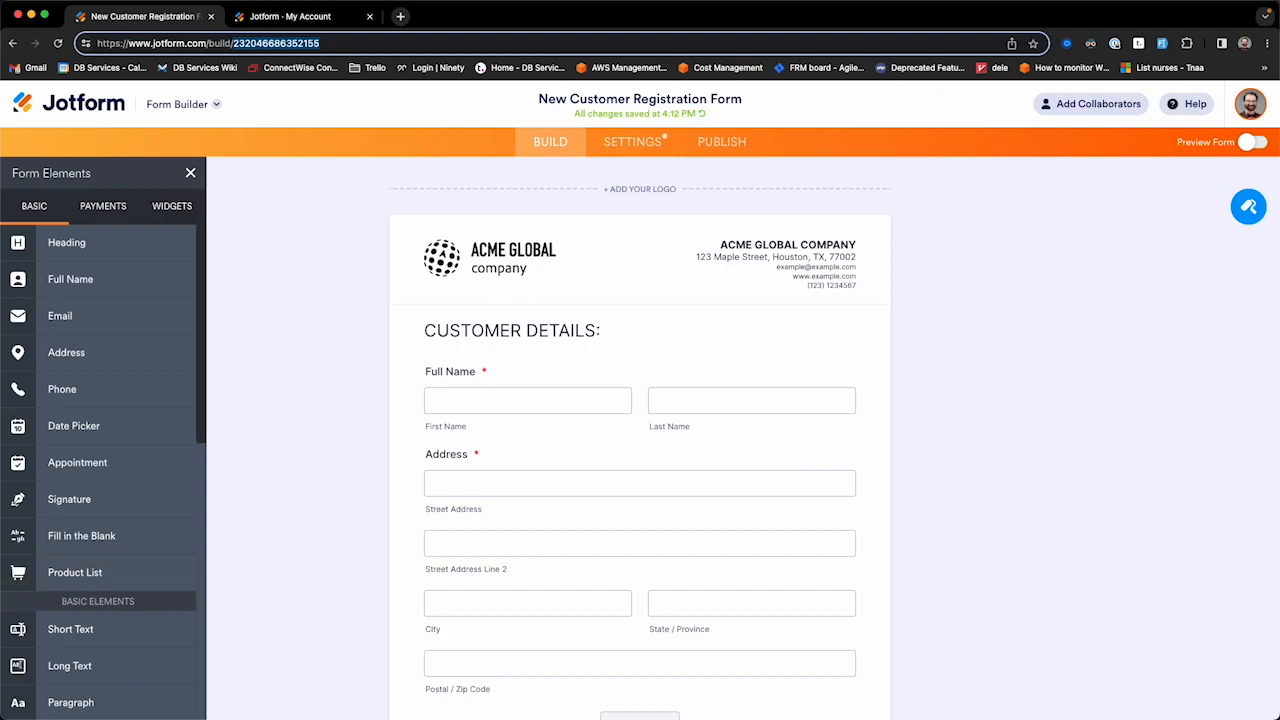
pyautogui.hotkey('ctrl', 'Up')
pyautogui.click(960, 258)
pyautogui.click(571, 465)
pyautogui.press('super+v')
pyautogui.click(588, 570)
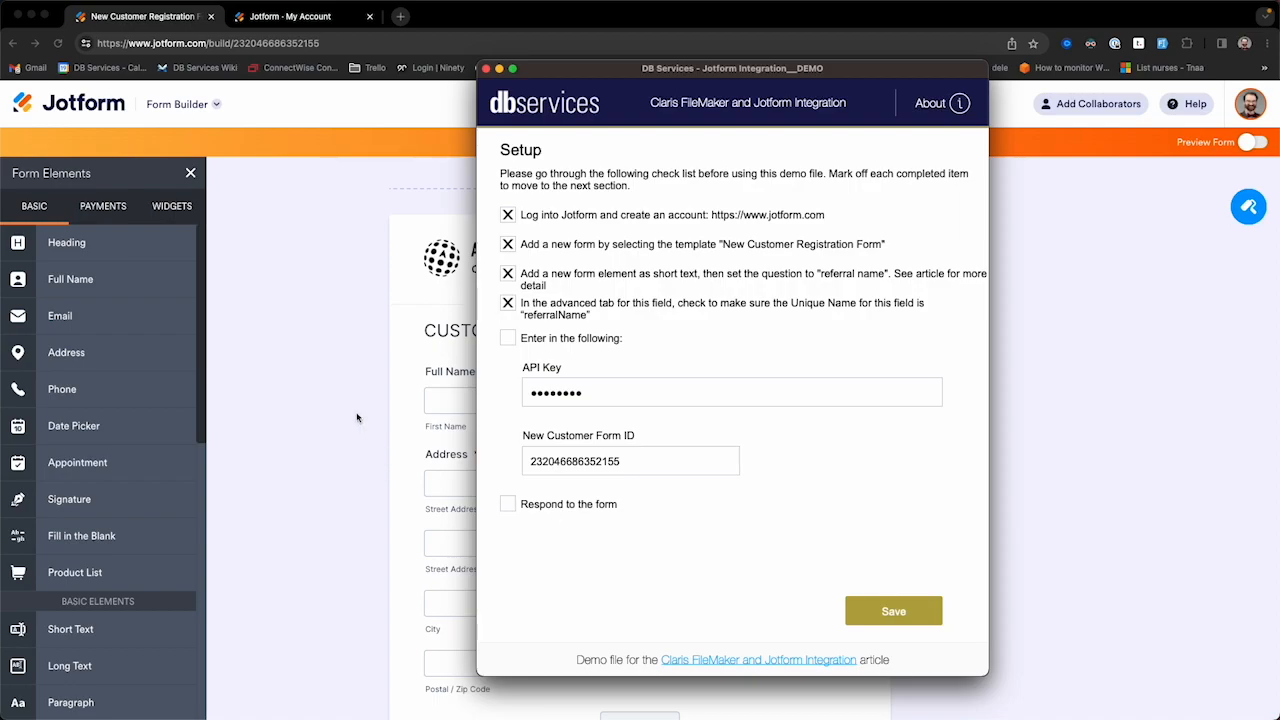
pyautogui.click(328, 407)
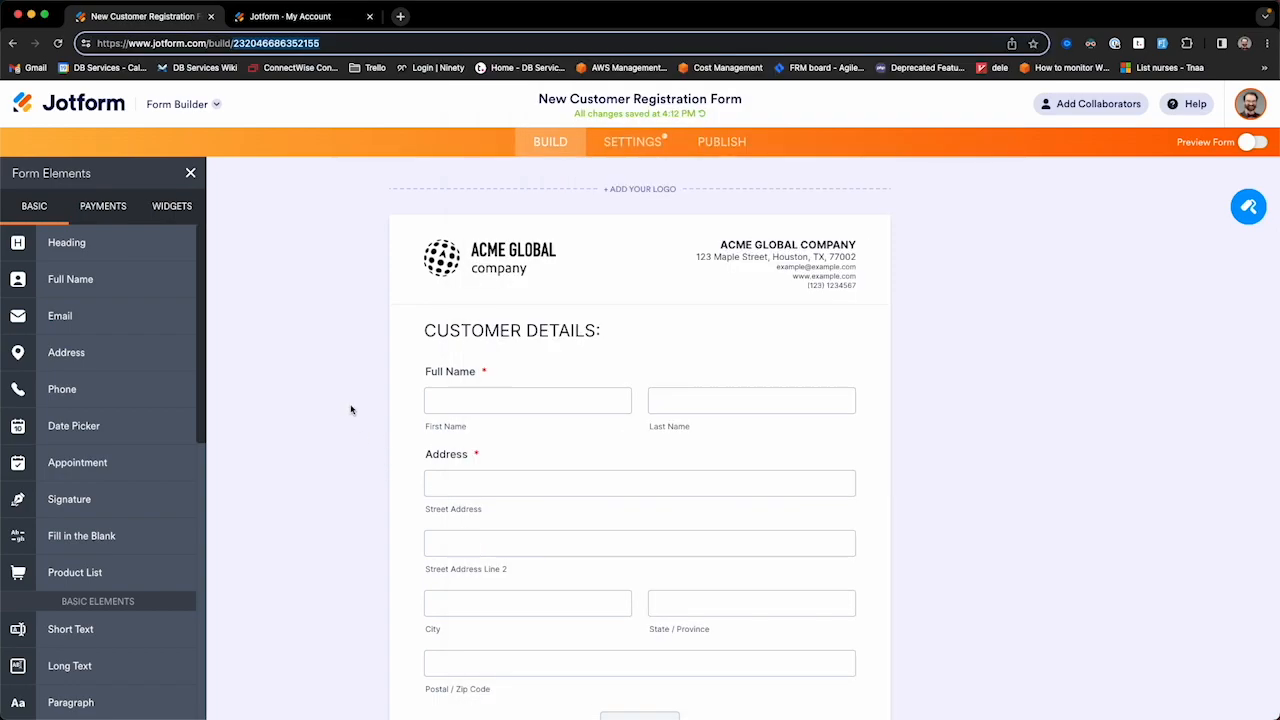
# Step: Open the live form and enter the customer's first and last name and full postal address
pyautogui.click(1253, 145)
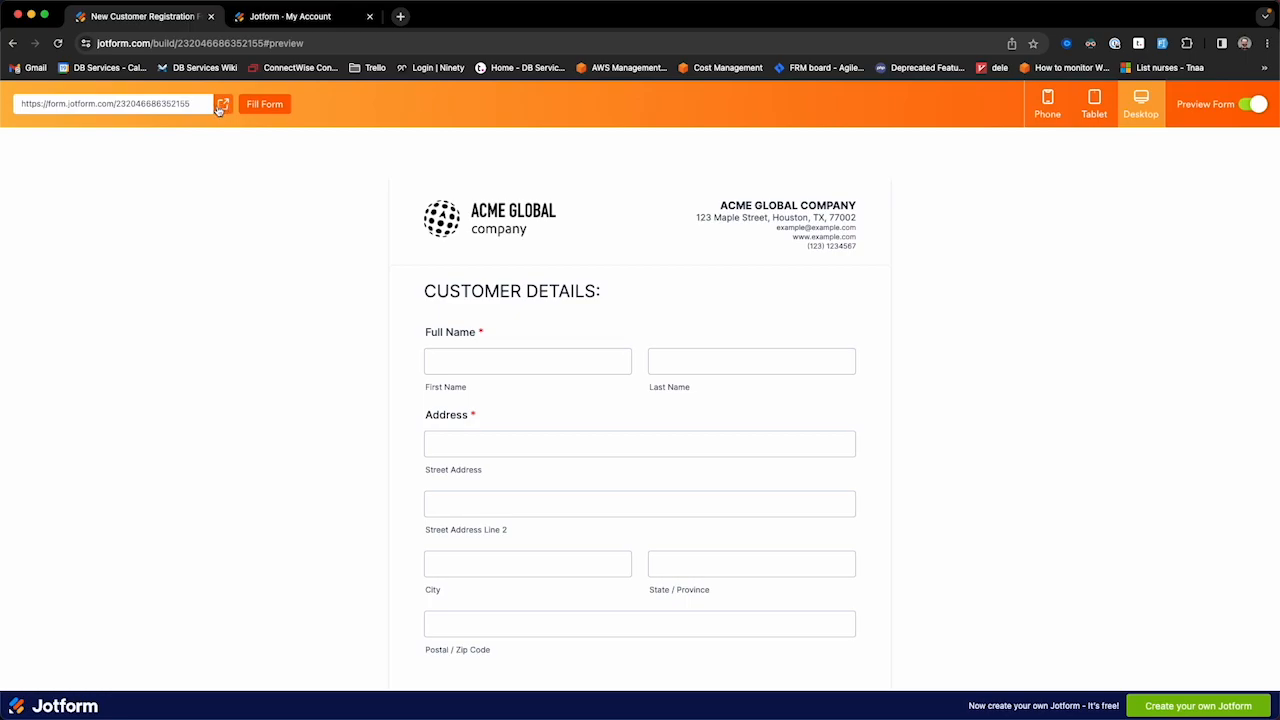
pyautogui.click(222, 106)
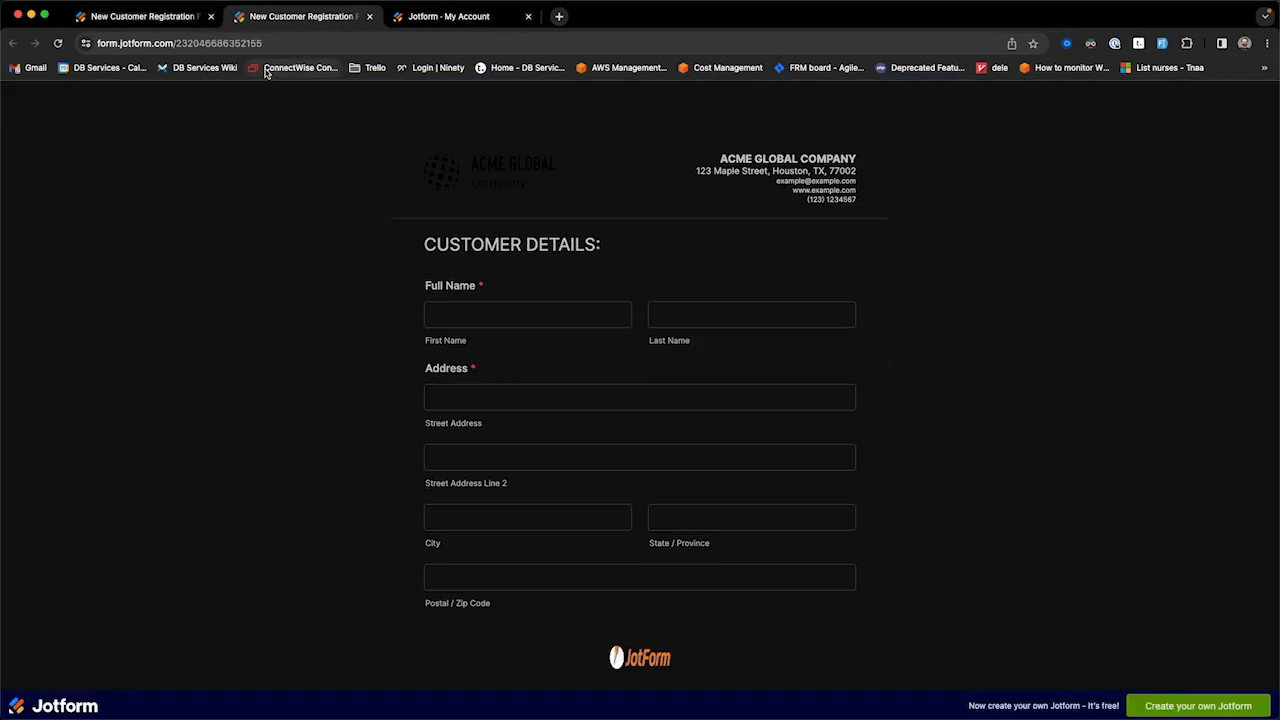
pyautogui.click(497, 317)
pyautogui.press('Tab')
pyautogui.press('Tab')
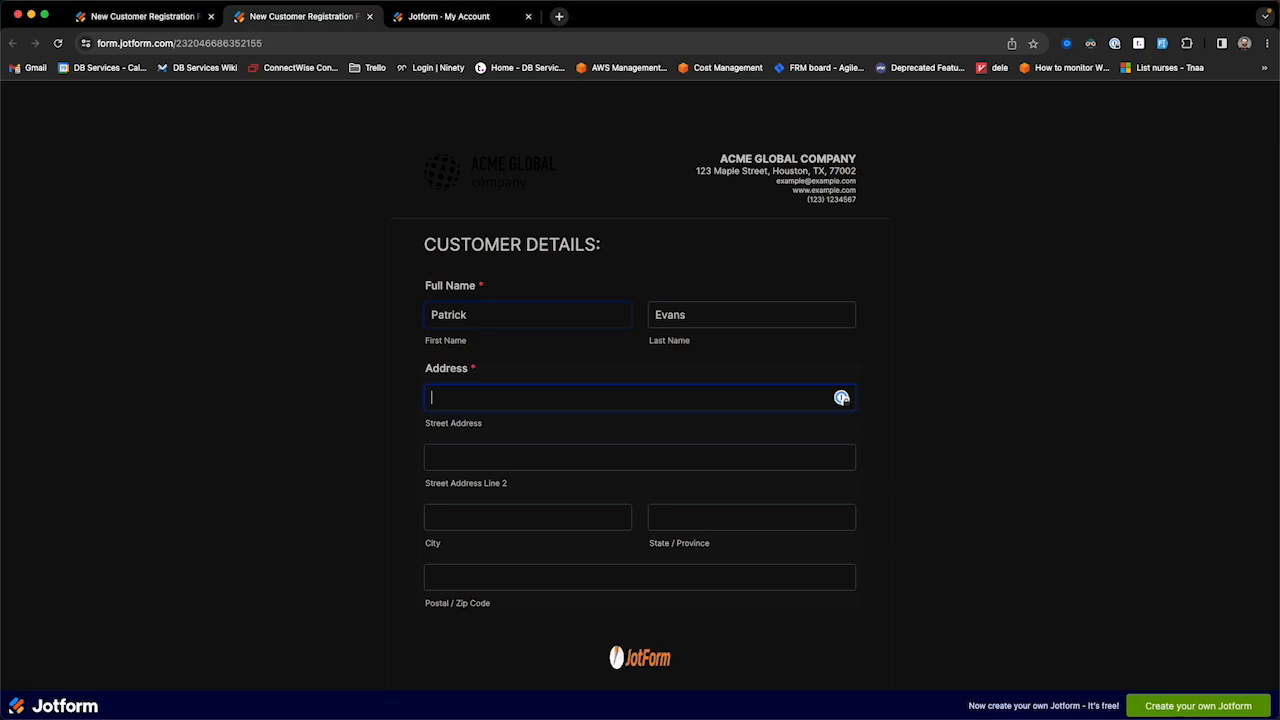
pyautogui.press('Tab')
pyautogui.press('Tab')
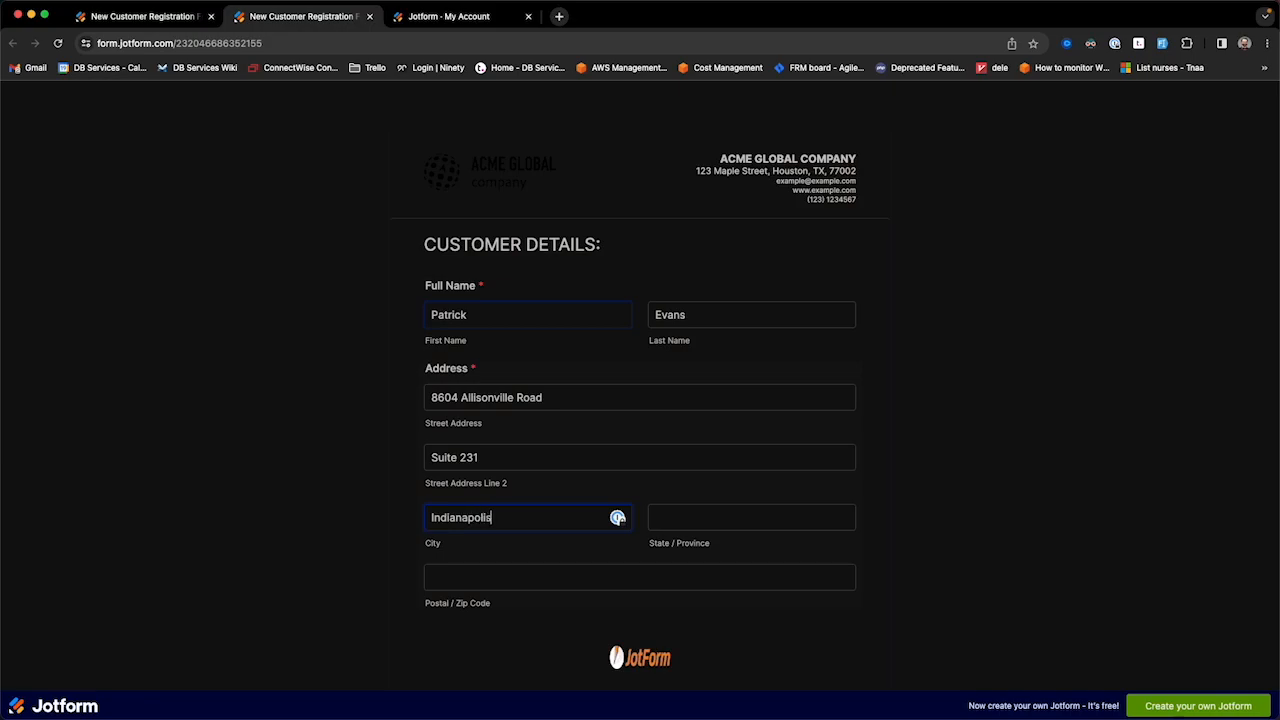
pyautogui.press('Tab')
pyautogui.press('Tab')
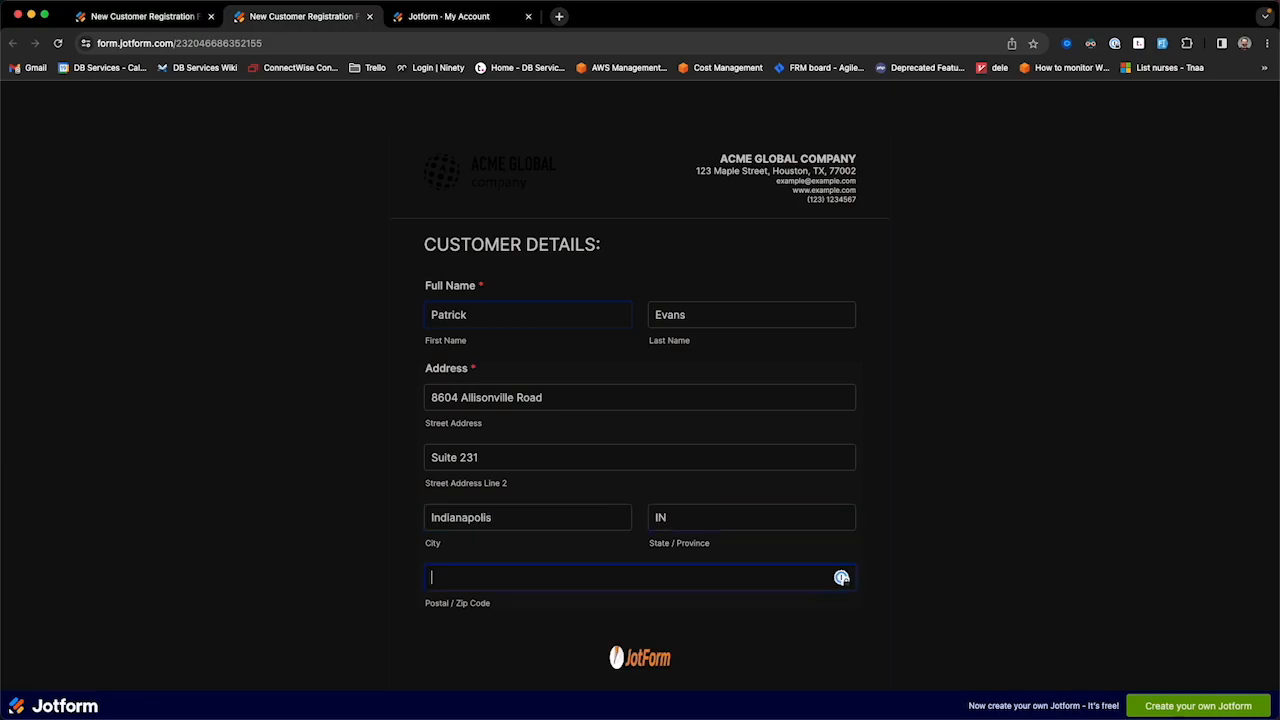
pyautogui.scroll(-3, 526, 529)
pyautogui.write('46')
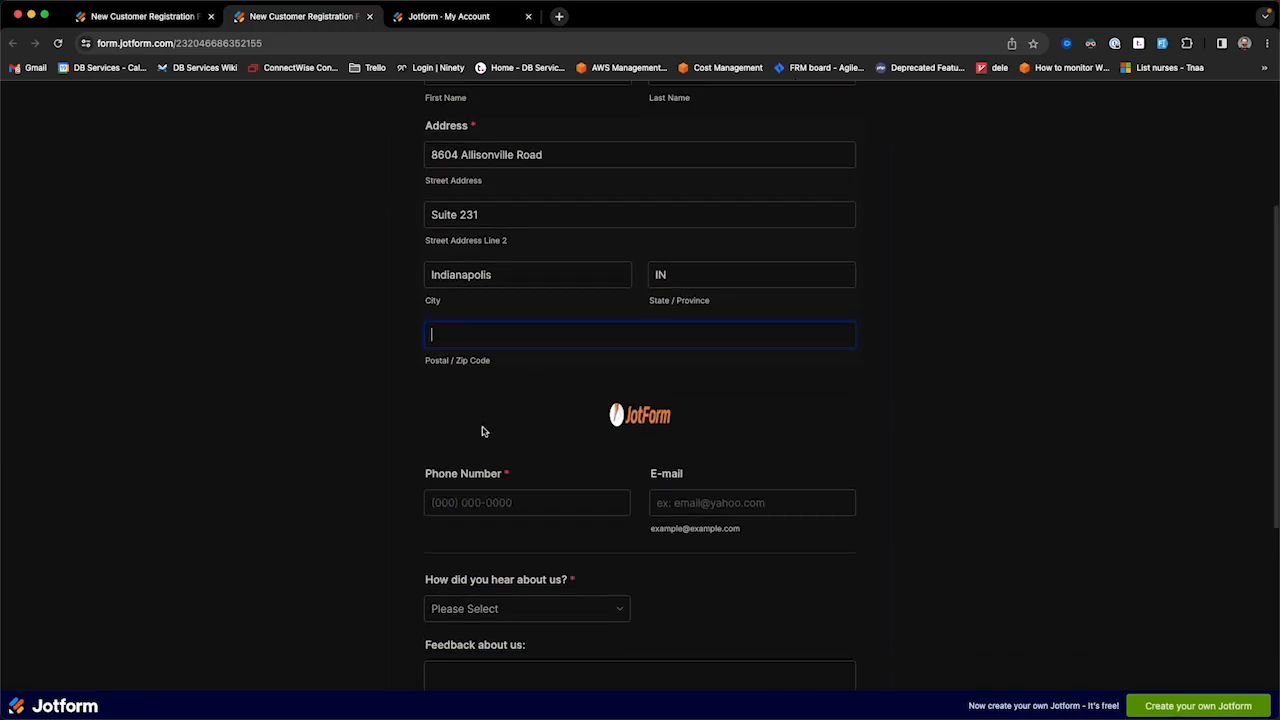
pyautogui.write('0')
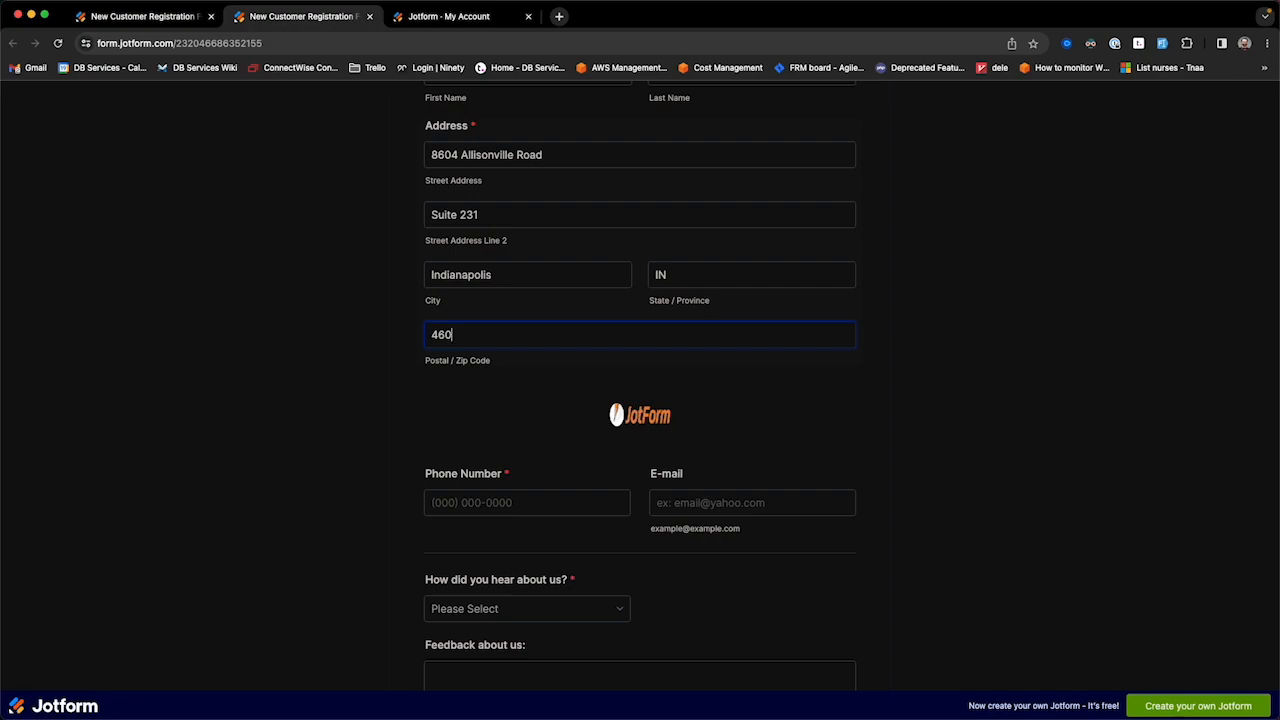
pyautogui.write('250')
# Step: Enter the customer's phone number and e-mail address
pyautogui.click(473, 500)
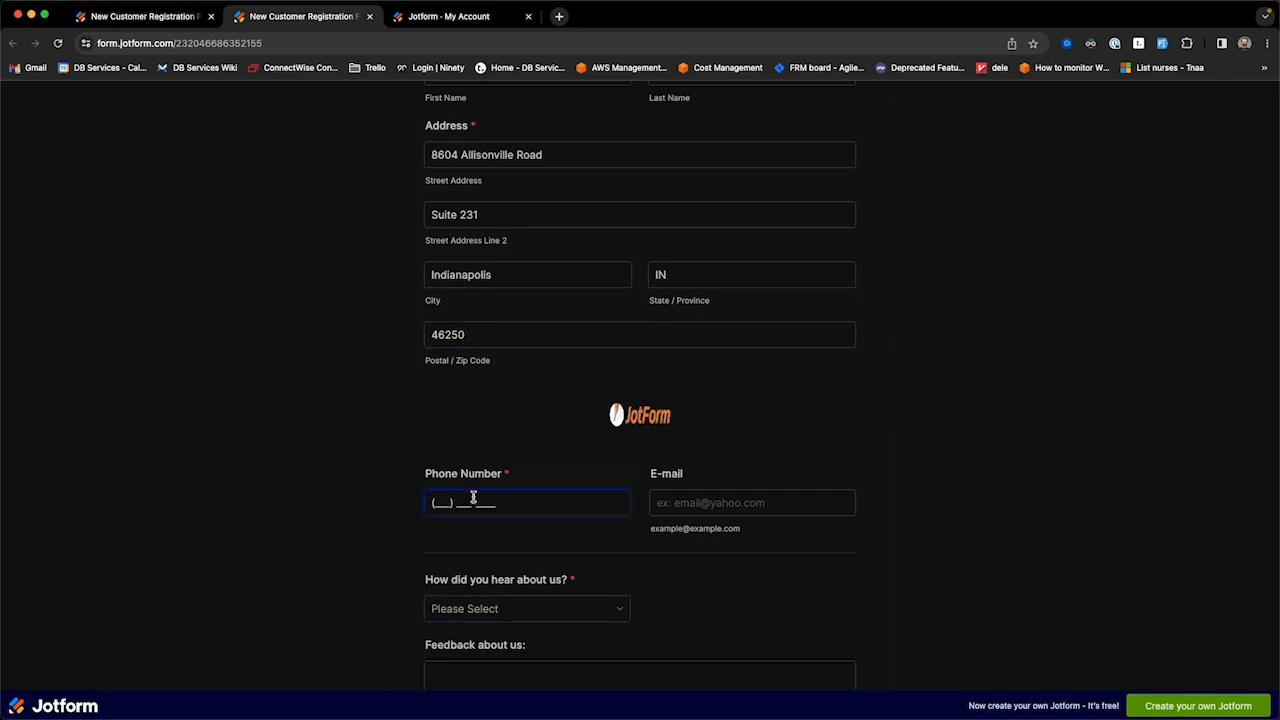
pyautogui.write('1234567890')
pyautogui.click(708, 502)
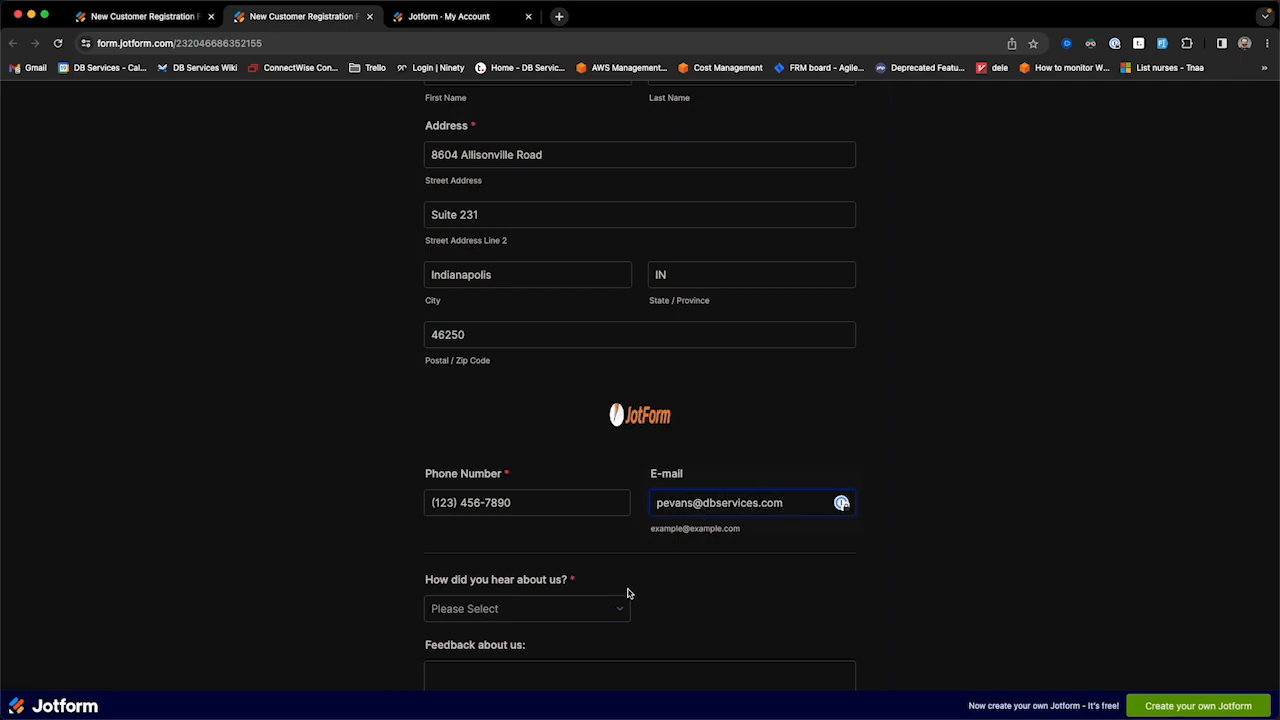
# Step: Choose Referral under How did you hear about us? and enter the referral name
pyautogui.scroll(-3, 626, 594)
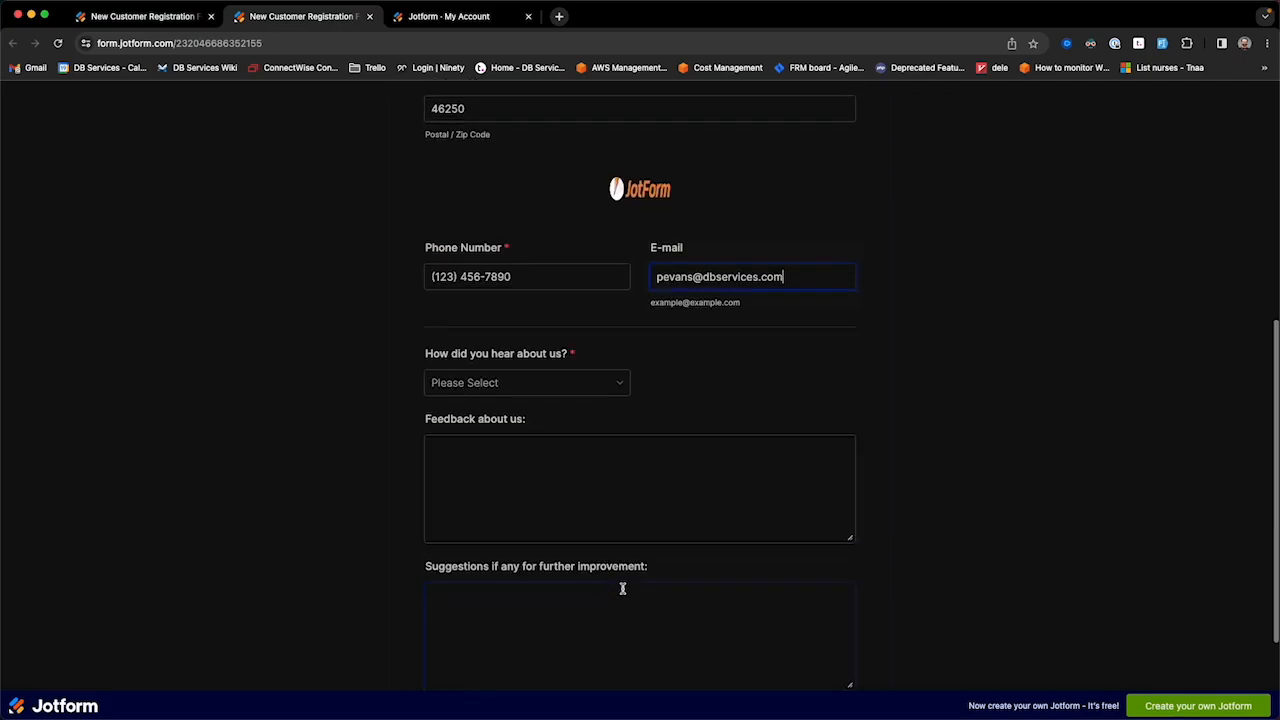
pyautogui.click(597, 388)
pyautogui.click(490, 452)
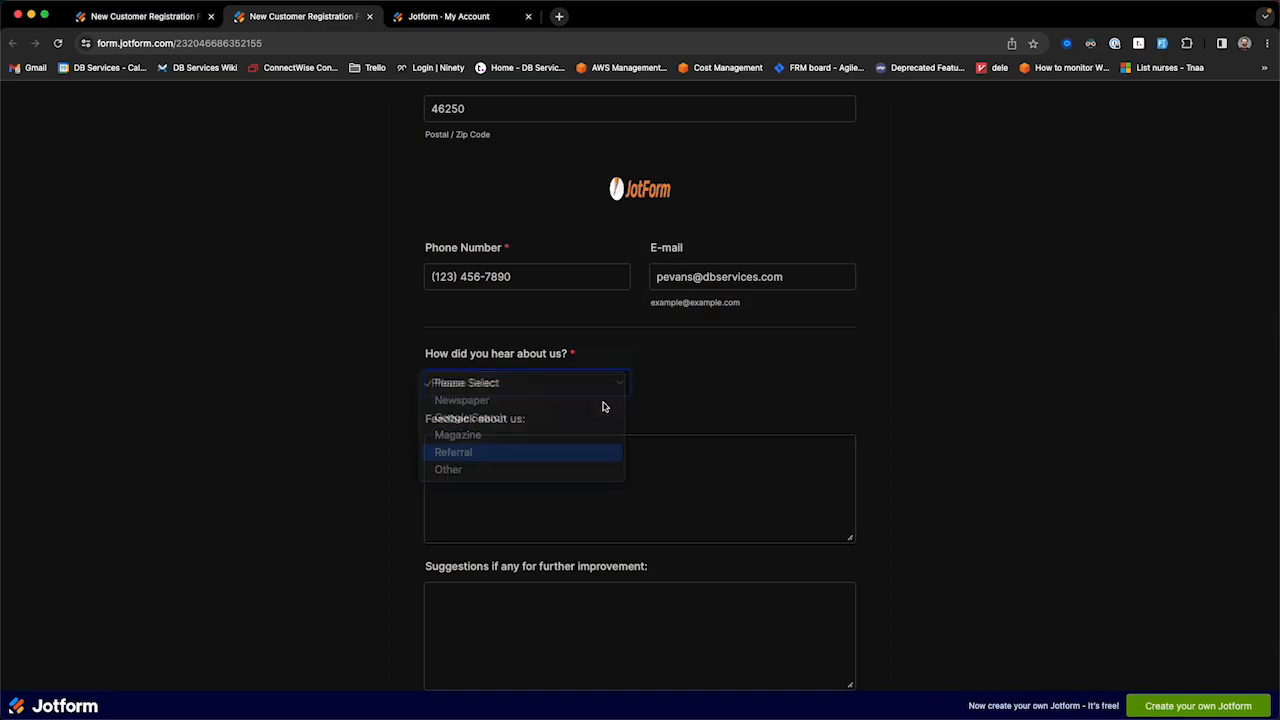
pyautogui.click(676, 388)
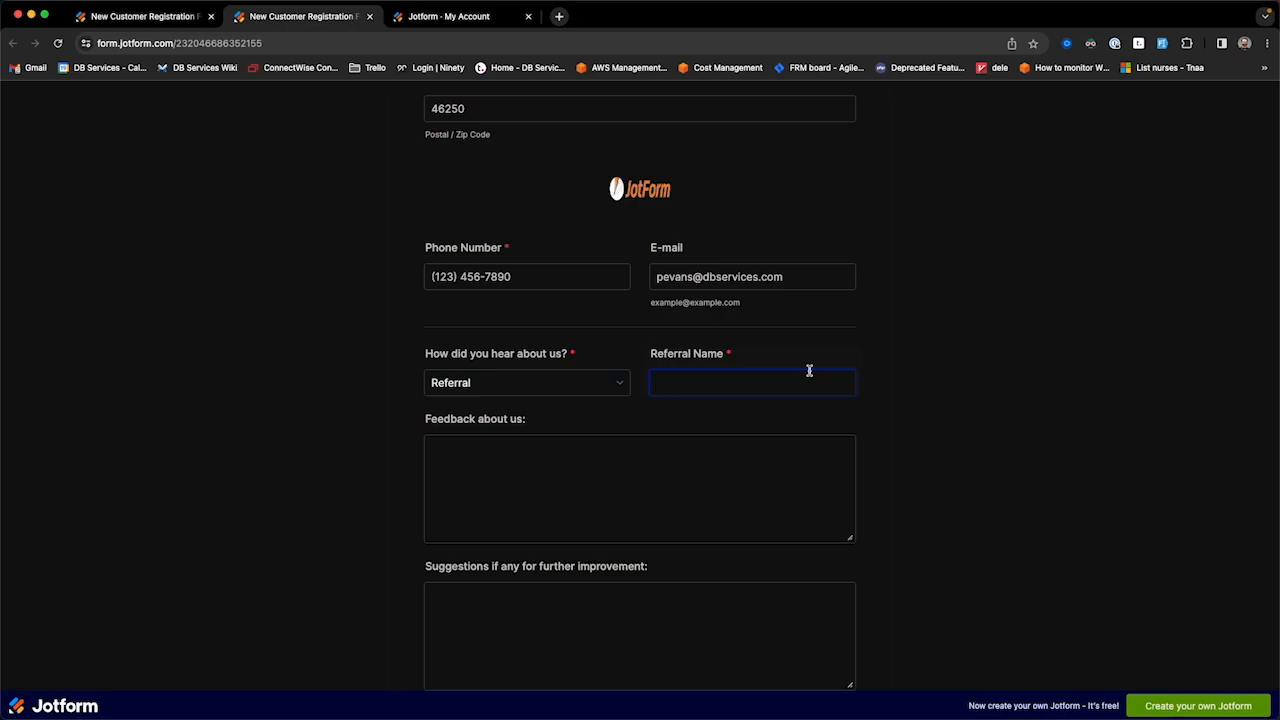
pyautogui.write('DB Services Sales Team')
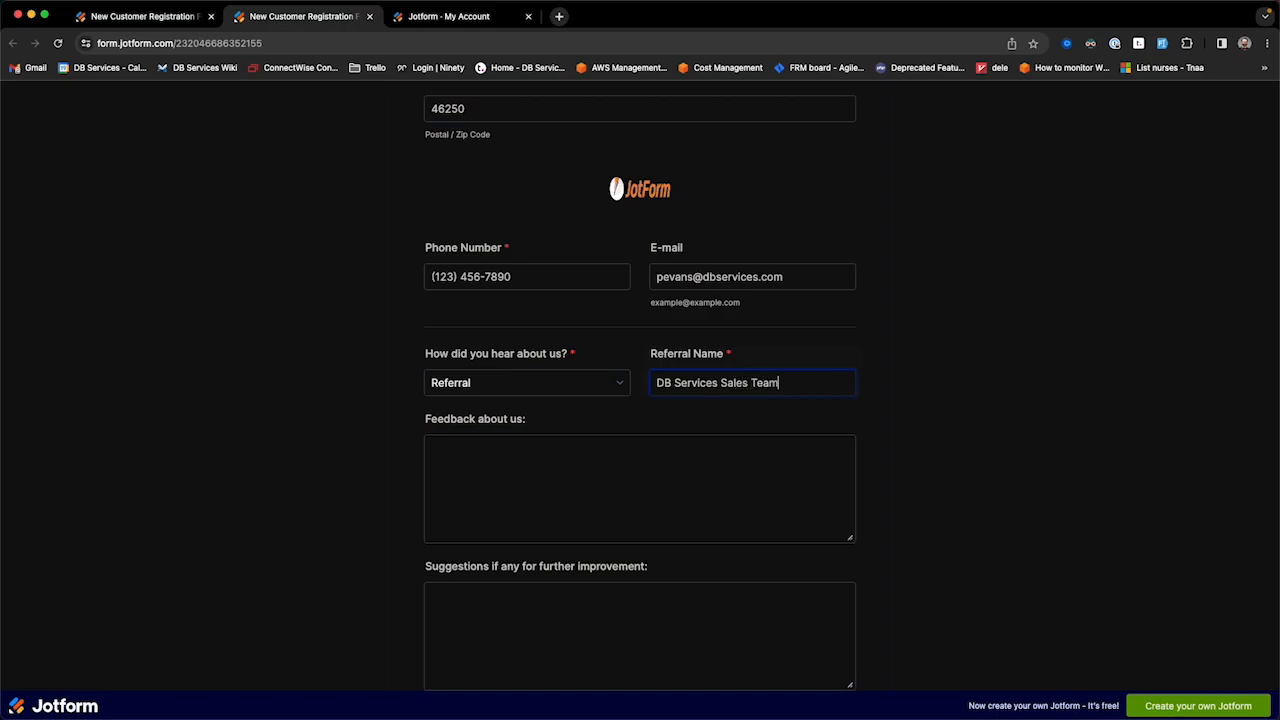
# Step: Enter feedback 'Here's the feedback' and suggestion 'Here's the suggestion', then submit the form
pyautogui.click(590, 455)
pyautogui.scroll(-1, 590, 455)
pyautogui.write('H')
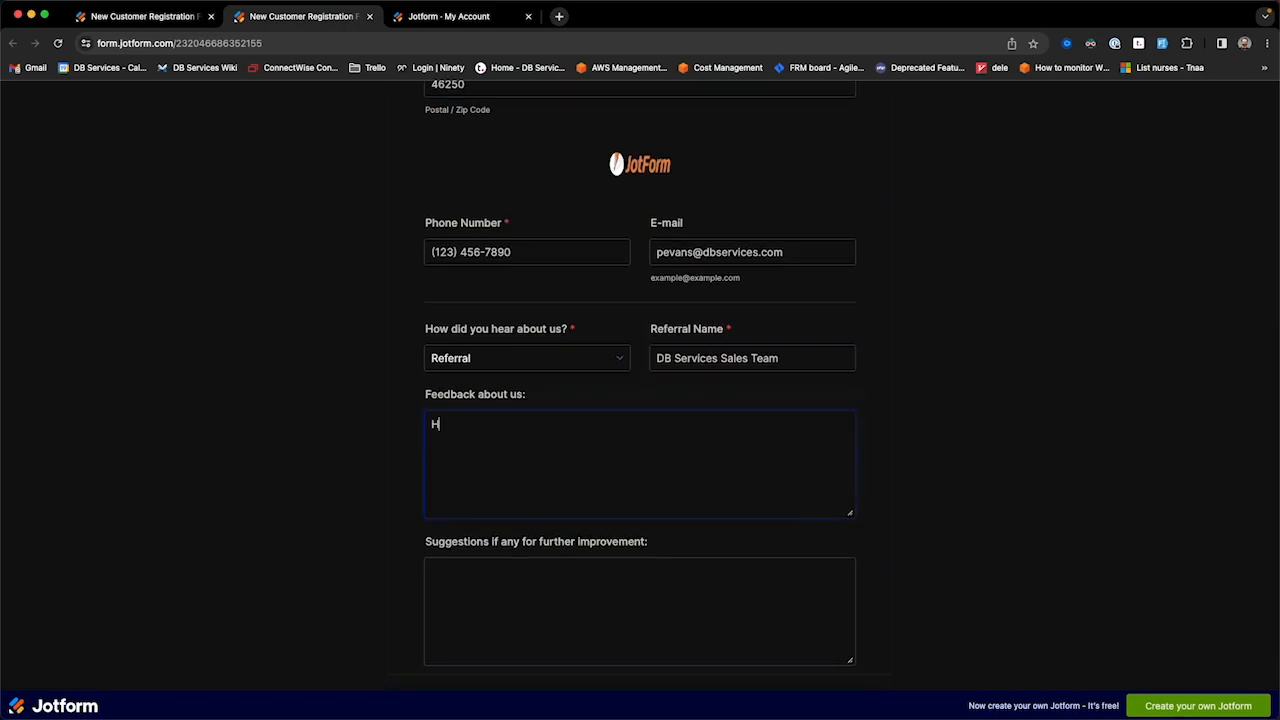
pyautogui.write("ere's the feedback")
pyautogui.press('Tab')
pyautogui.write("Here's tg")
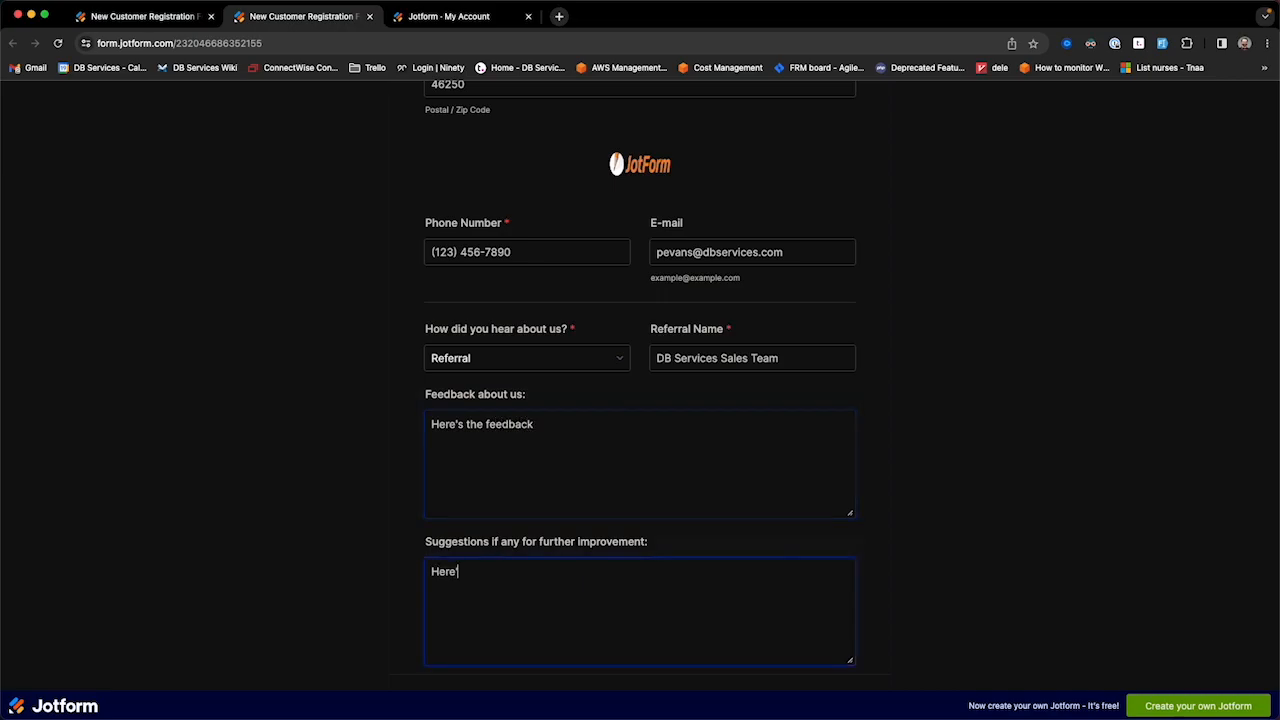
pyautogui.press('BackSpace')
pyautogui.write('he suggestions')
pyautogui.scroll(-3, 554, 461)
pyautogui.click(675, 597)
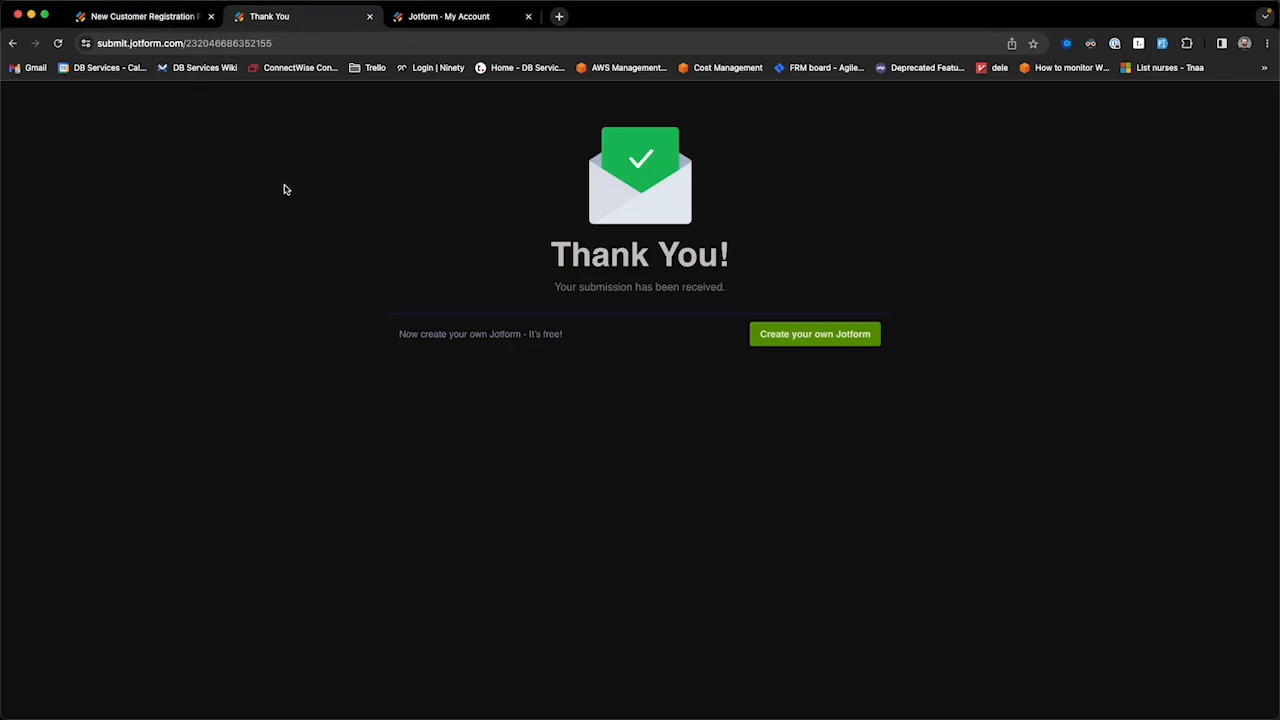
# Step: Bring FileMaker's setup forward, save it to reach the empty Contacts layout, and reposition the window
pyautogui.hotkey('ctrl', 'Down')
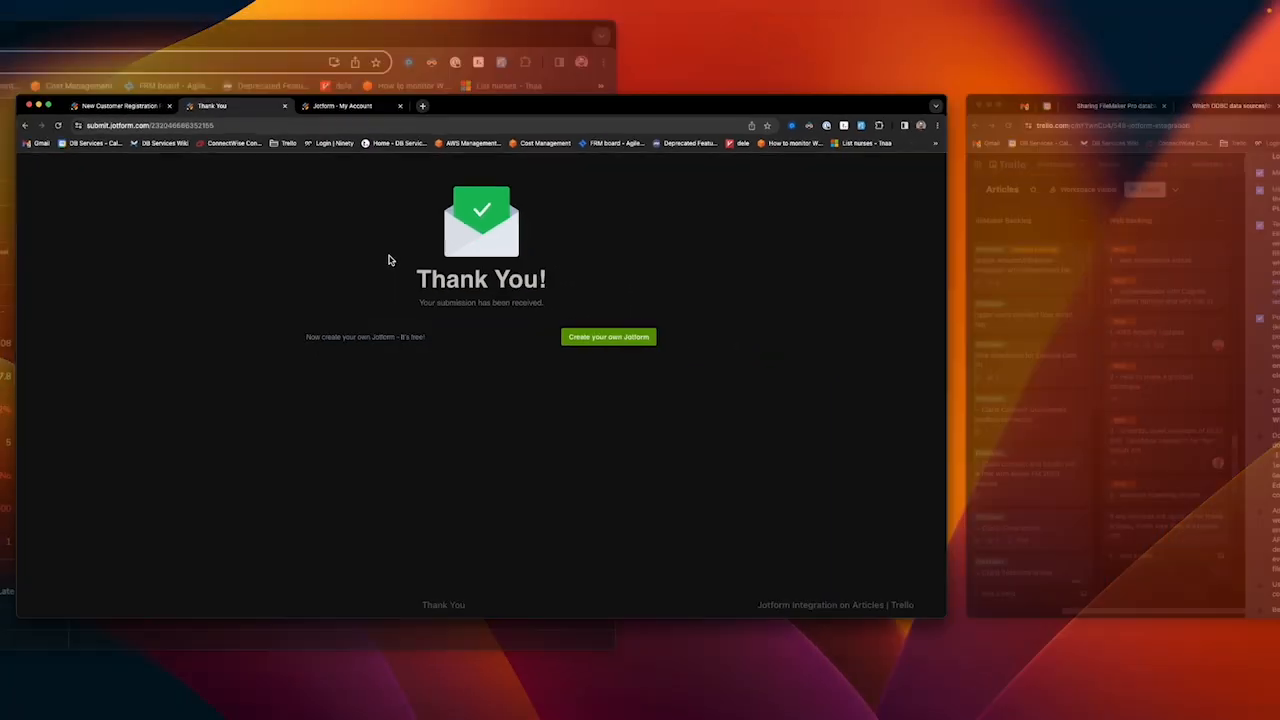
pyautogui.click(384, 269)
pyautogui.hotkey('ctrl', 'Up')
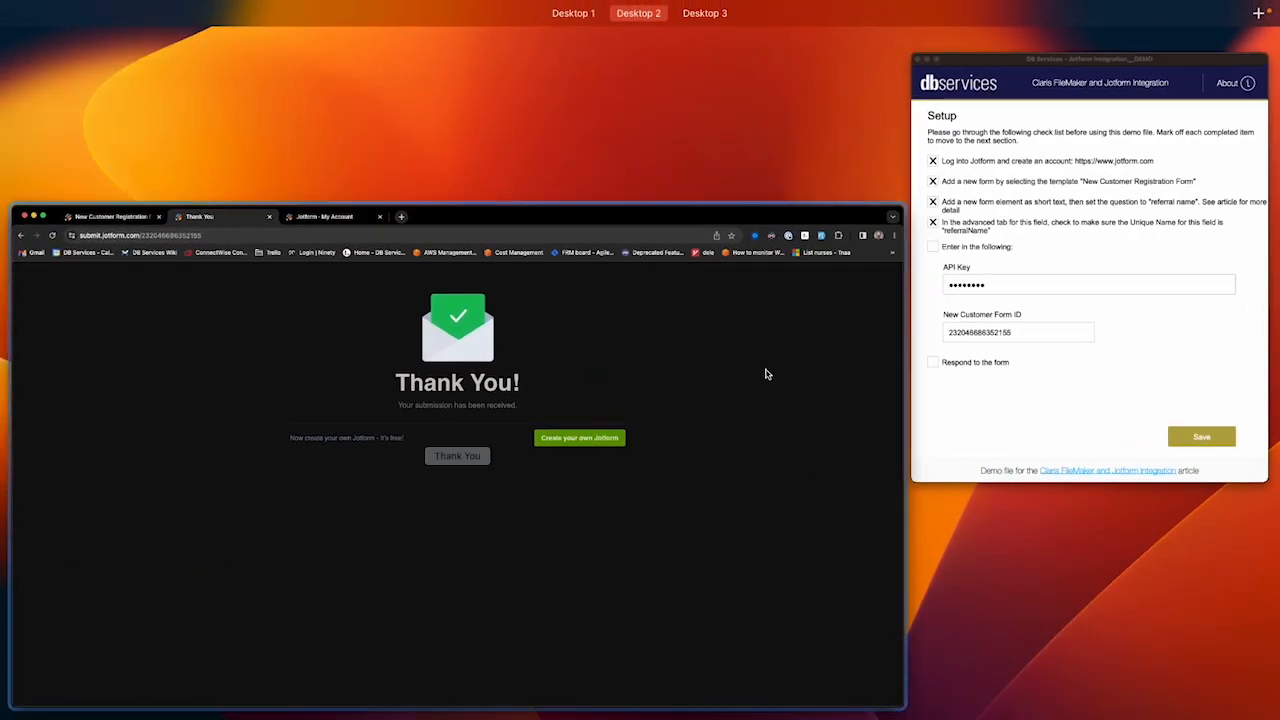
pyautogui.click(935, 390)
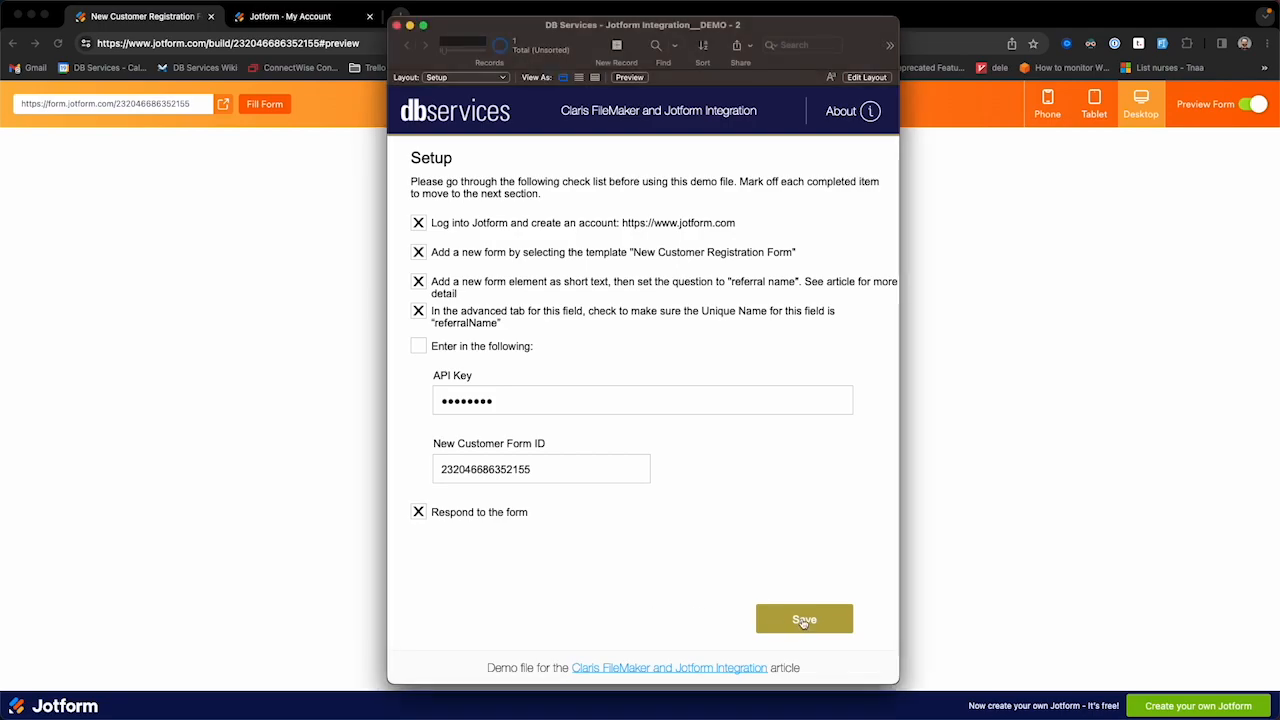
pyautogui.click(802, 621)
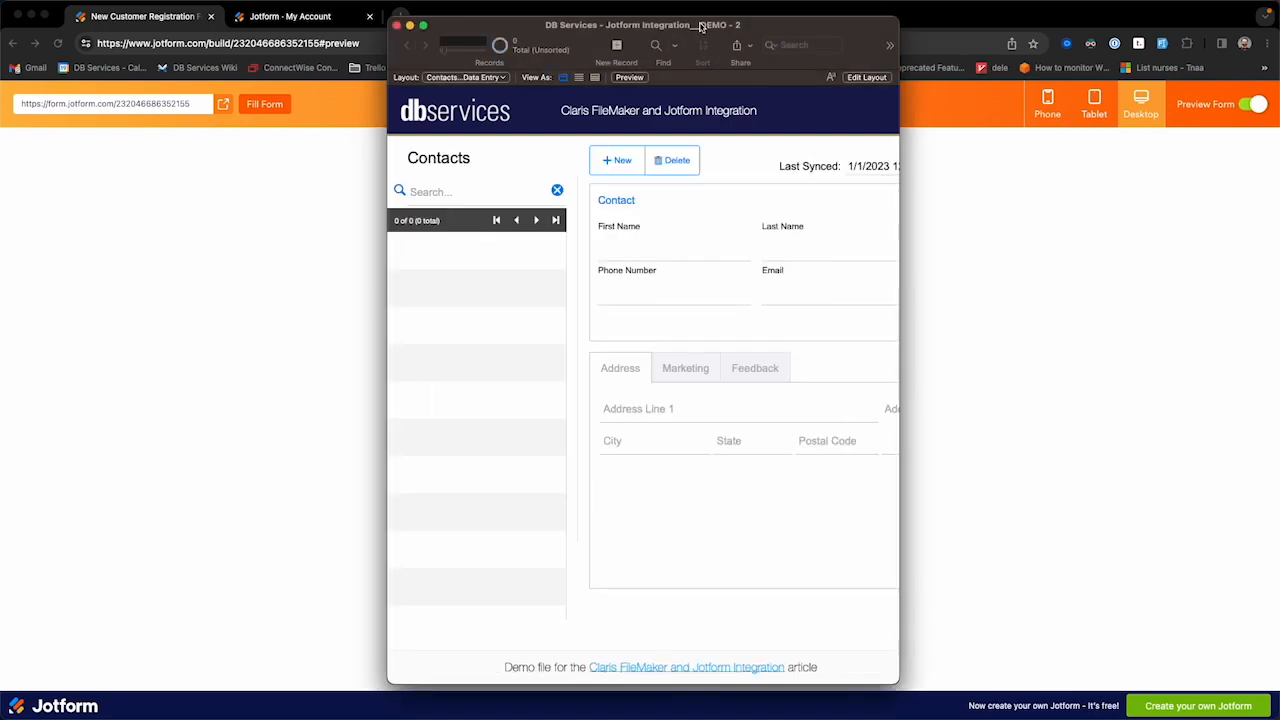
pyautogui.moveTo(720, 39); pyautogui.dragTo(570, 49)
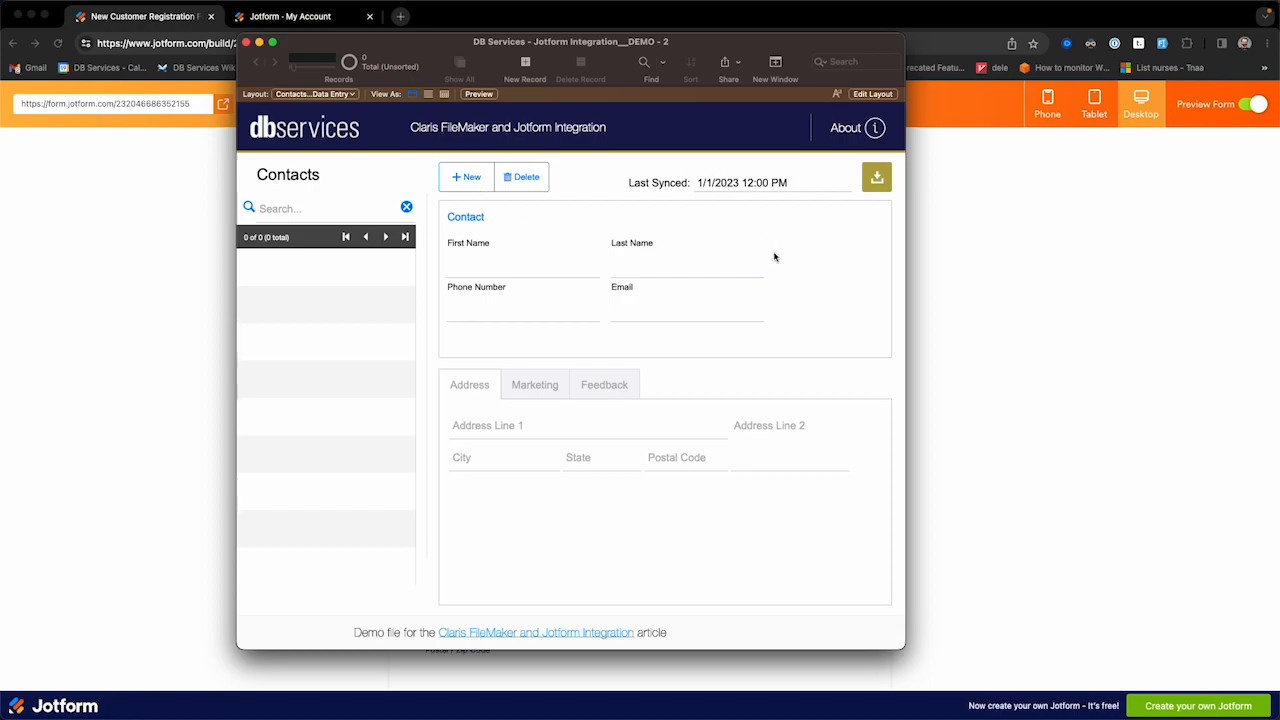
# Step: Sync the new submission into Contacts and review its Marketing, Feedback and Address tabs
pyautogui.click(877, 184)
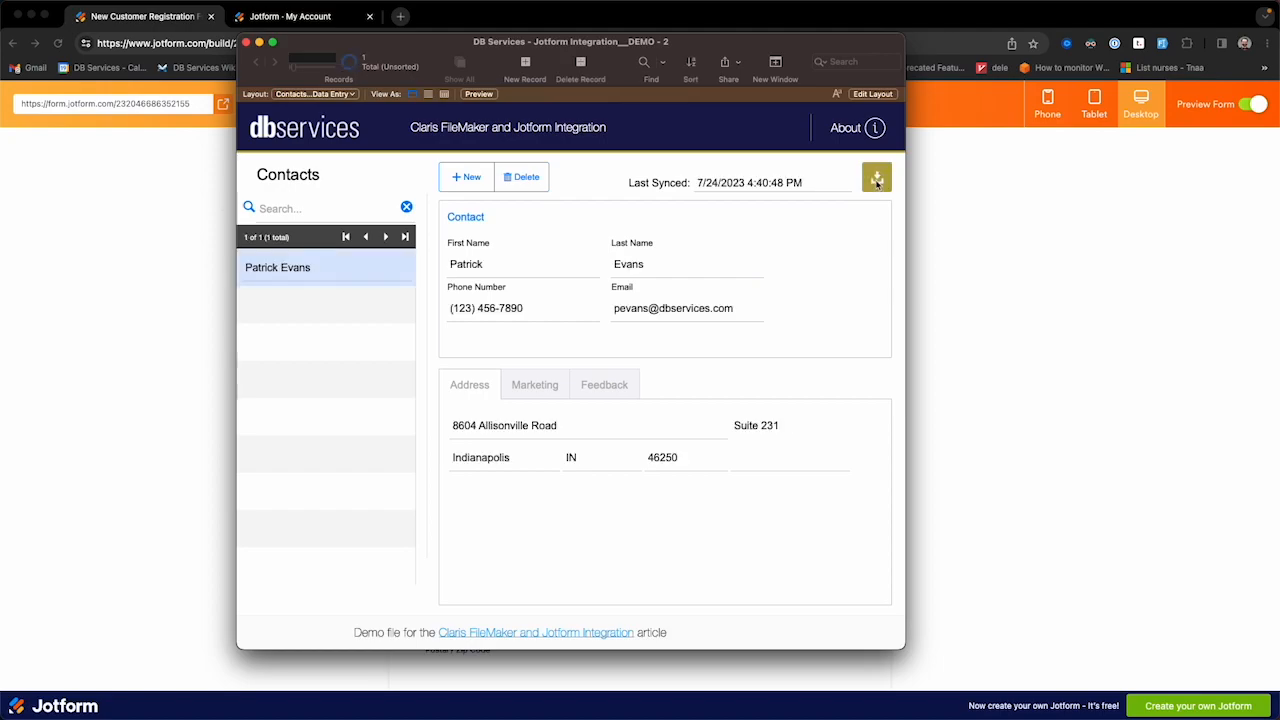
pyautogui.click(536, 390)
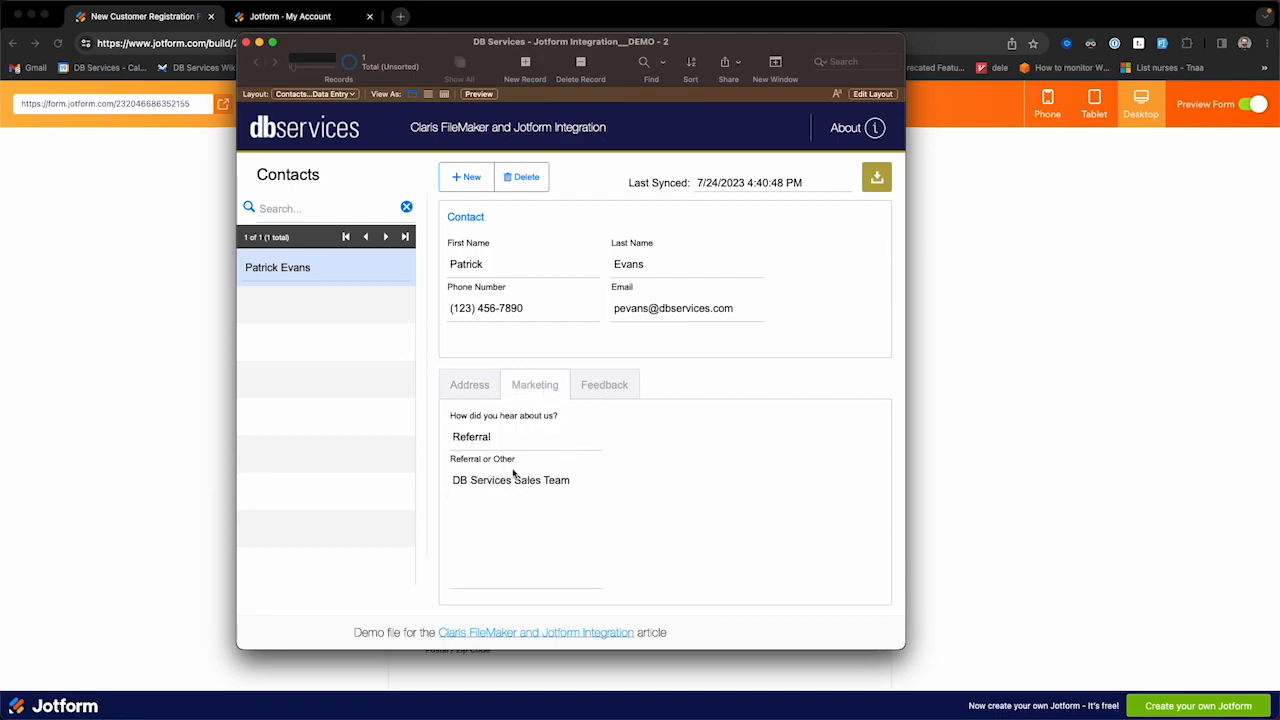
pyautogui.click(588, 396)
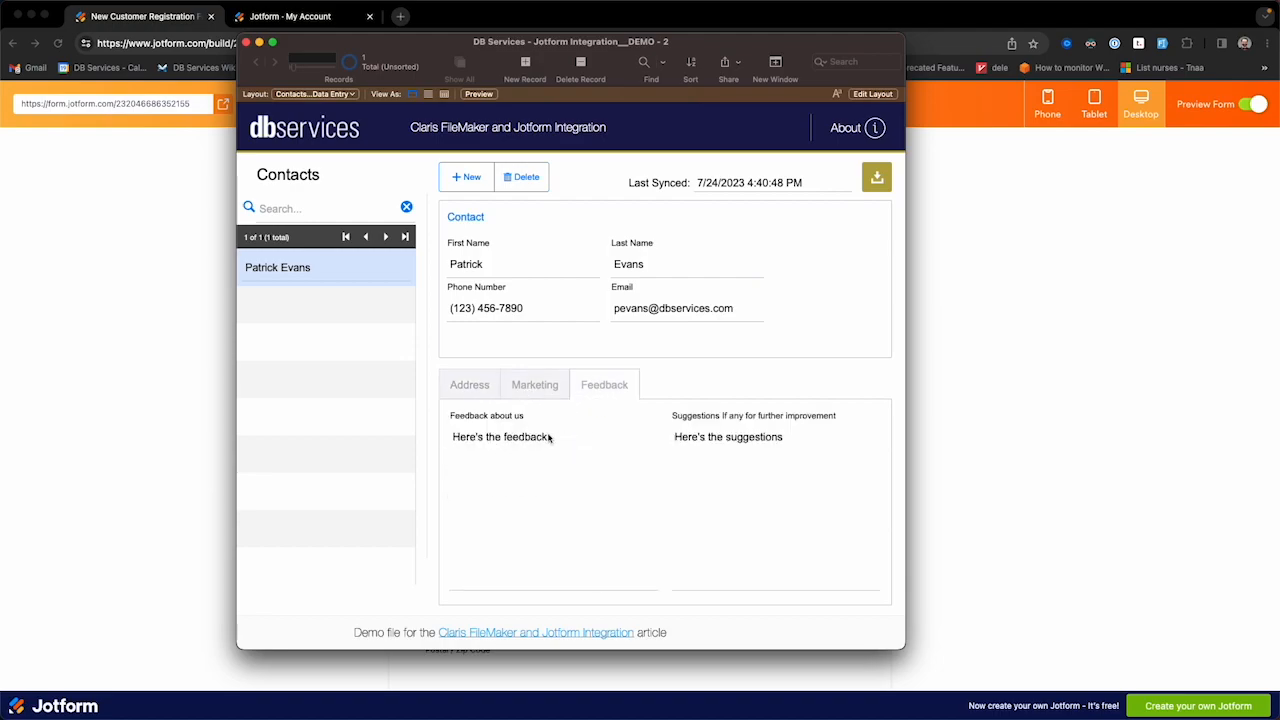
pyautogui.click(476, 396)
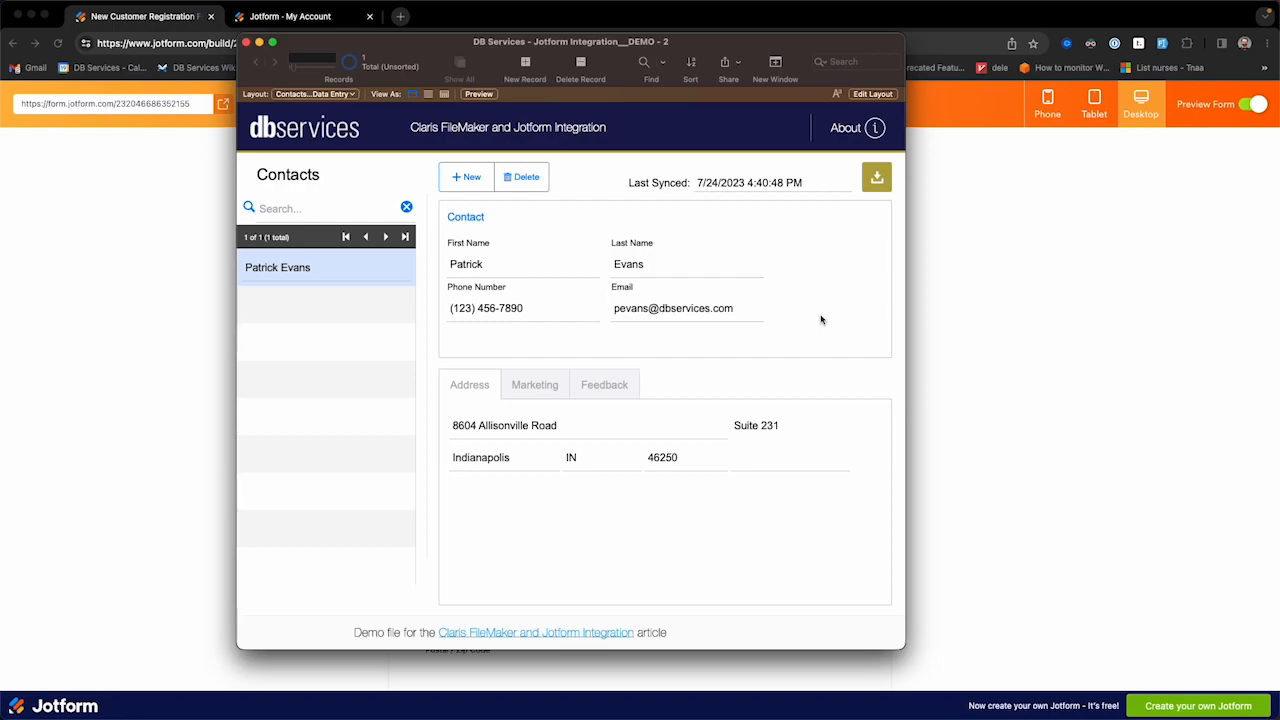
# Step: Open Script Workspace and select Jotform - Get Submissions, then Jotform - Create Submissions
pyautogui.press('super+shift+s')
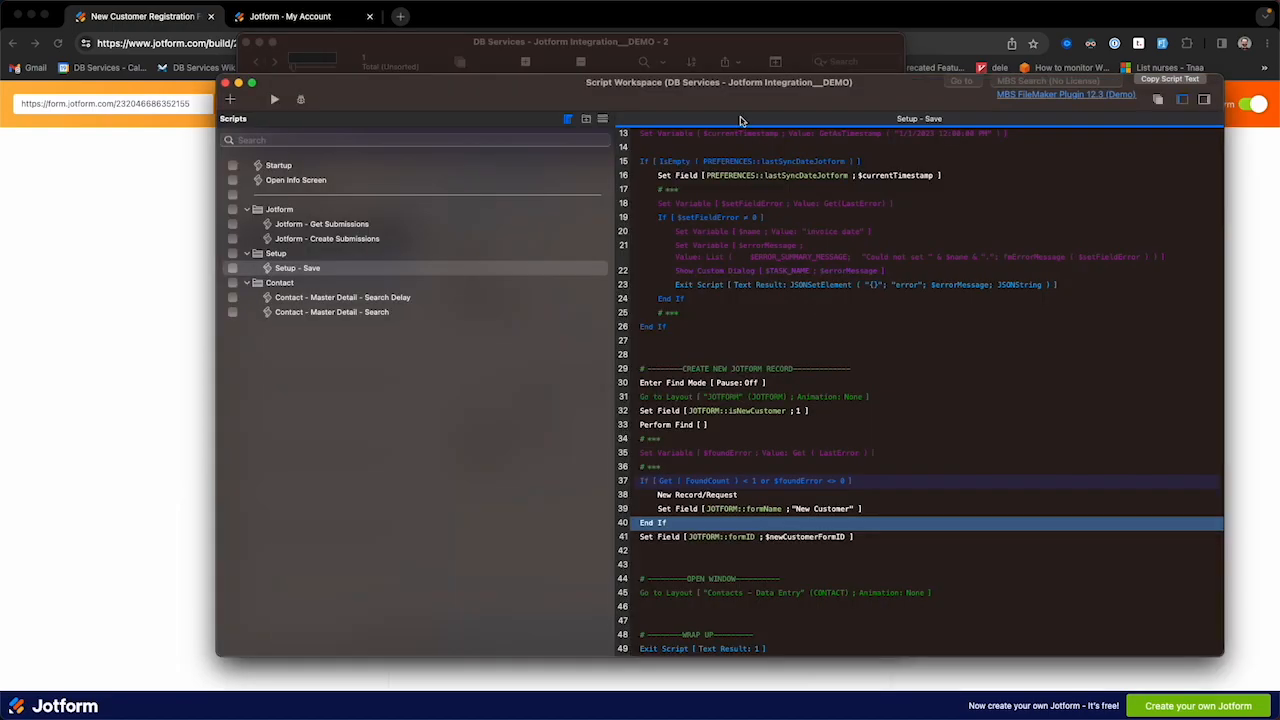
pyautogui.moveTo(671, 89); pyautogui.dragTo(606, 90)
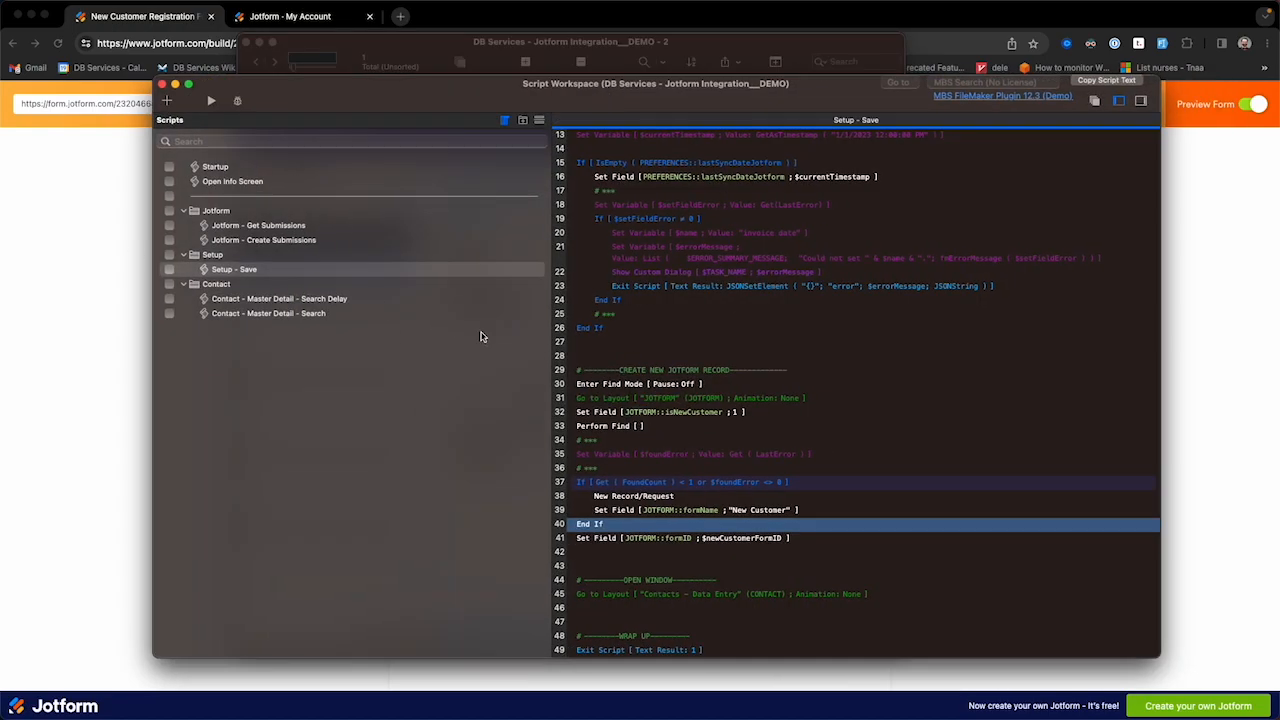
pyautogui.click(270, 228)
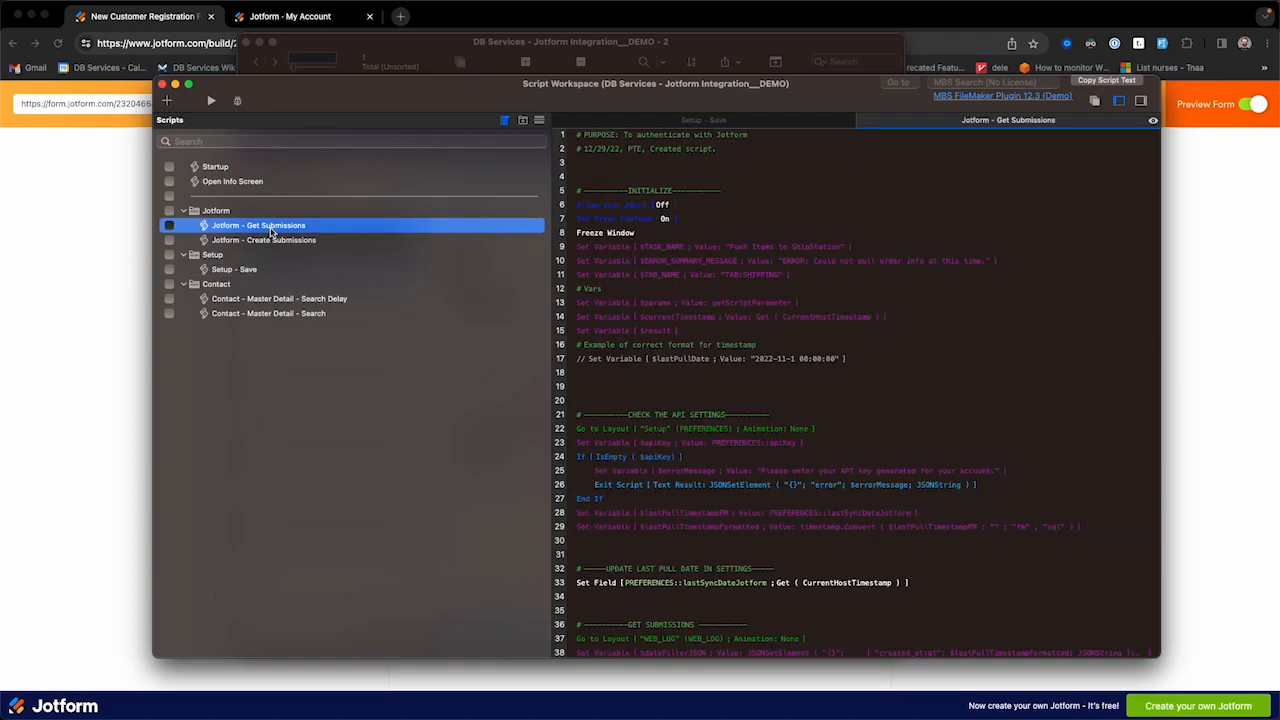
pyautogui.scroll(-2, 706, 367)
pyautogui.scroll(-4, 712, 385)
pyautogui.scroll(-12, 720, 407)
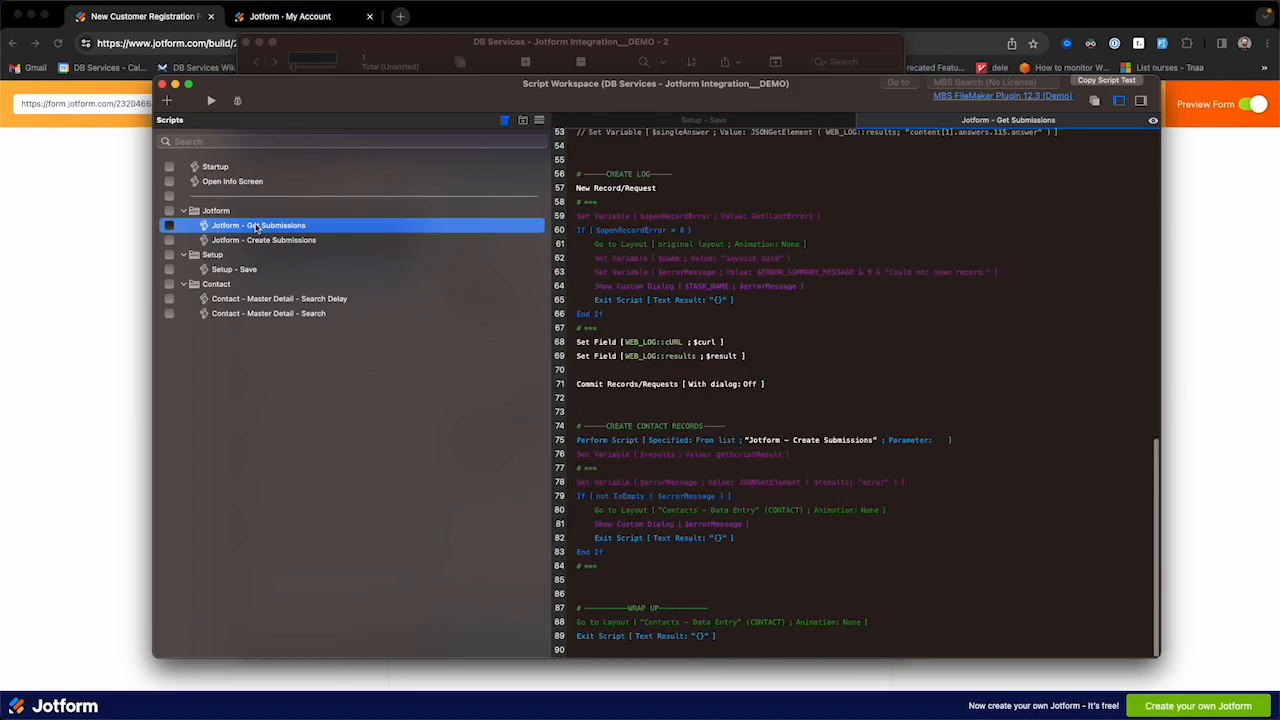
pyautogui.click(258, 240)
# Step: Scroll the Create Submissions script to line 84 and select its feedbackAbout11 field name
pyautogui.moveTo(454, 98); pyautogui.dragTo(365, 76)
pyautogui.scroll(-6, 648, 362)
pyautogui.scroll(-13, 641, 374)
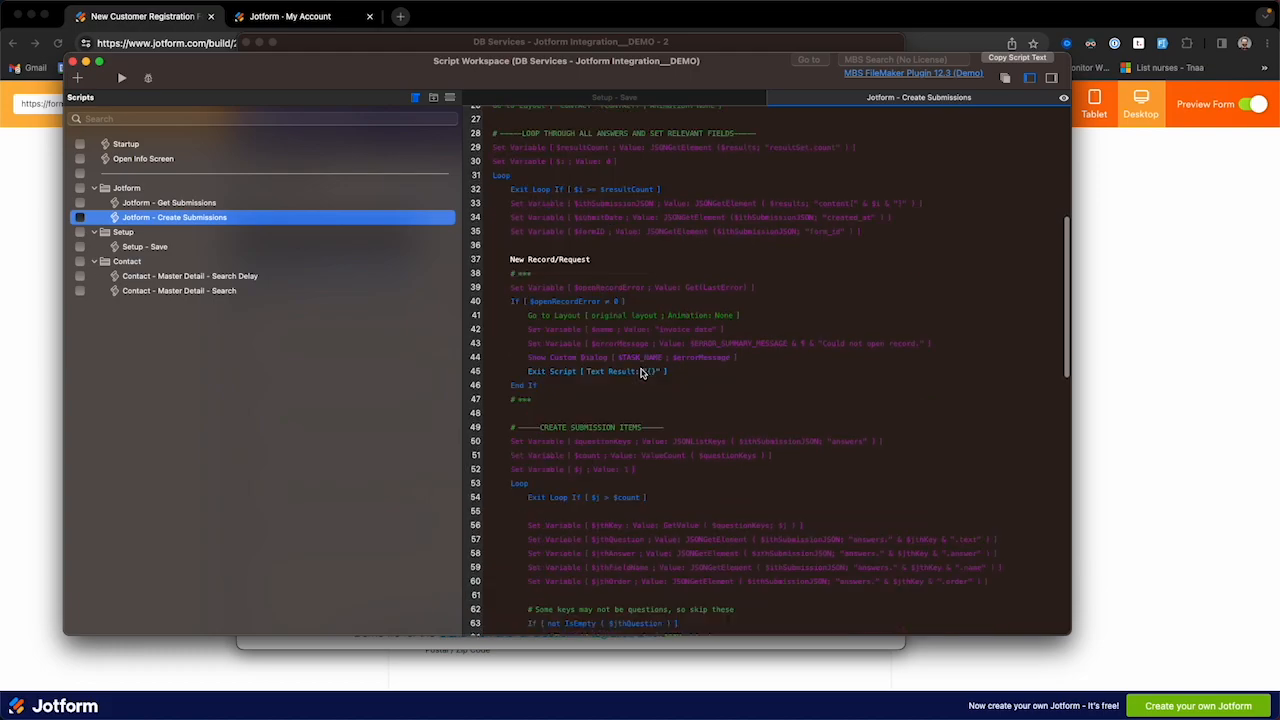
pyautogui.scroll(-4, 641, 386)
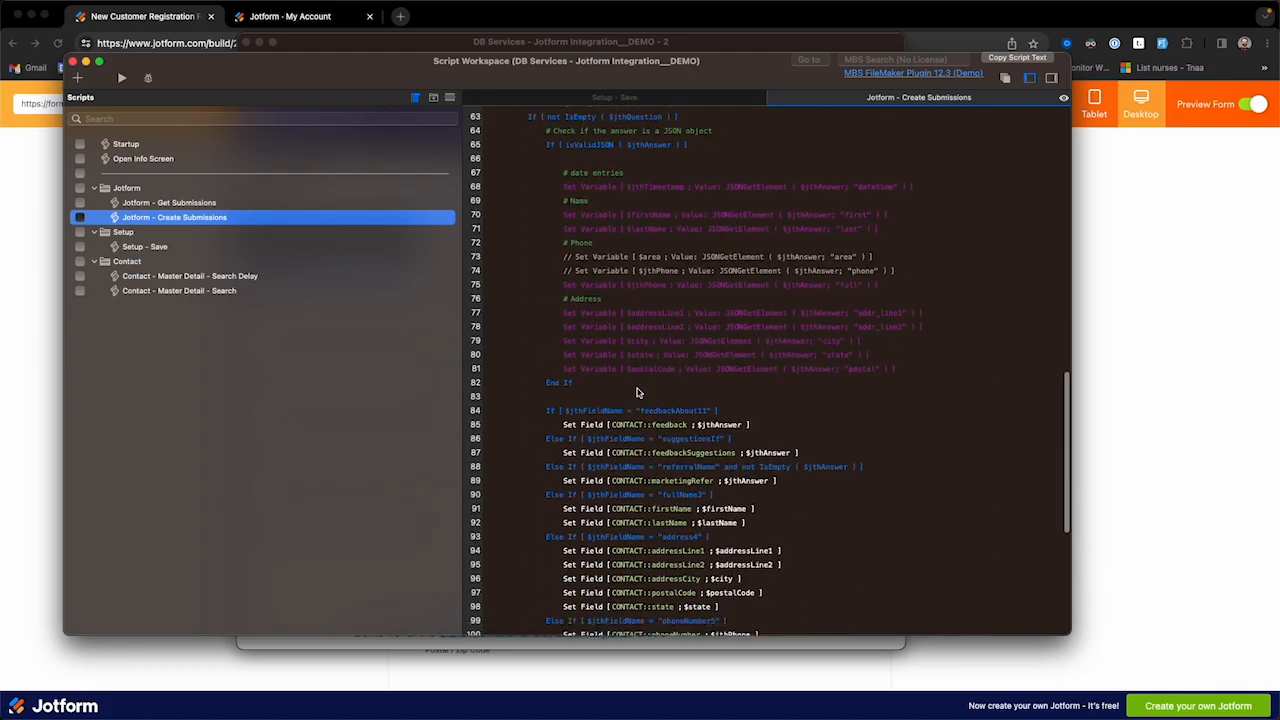
pyautogui.scroll(-1, 660, 356)
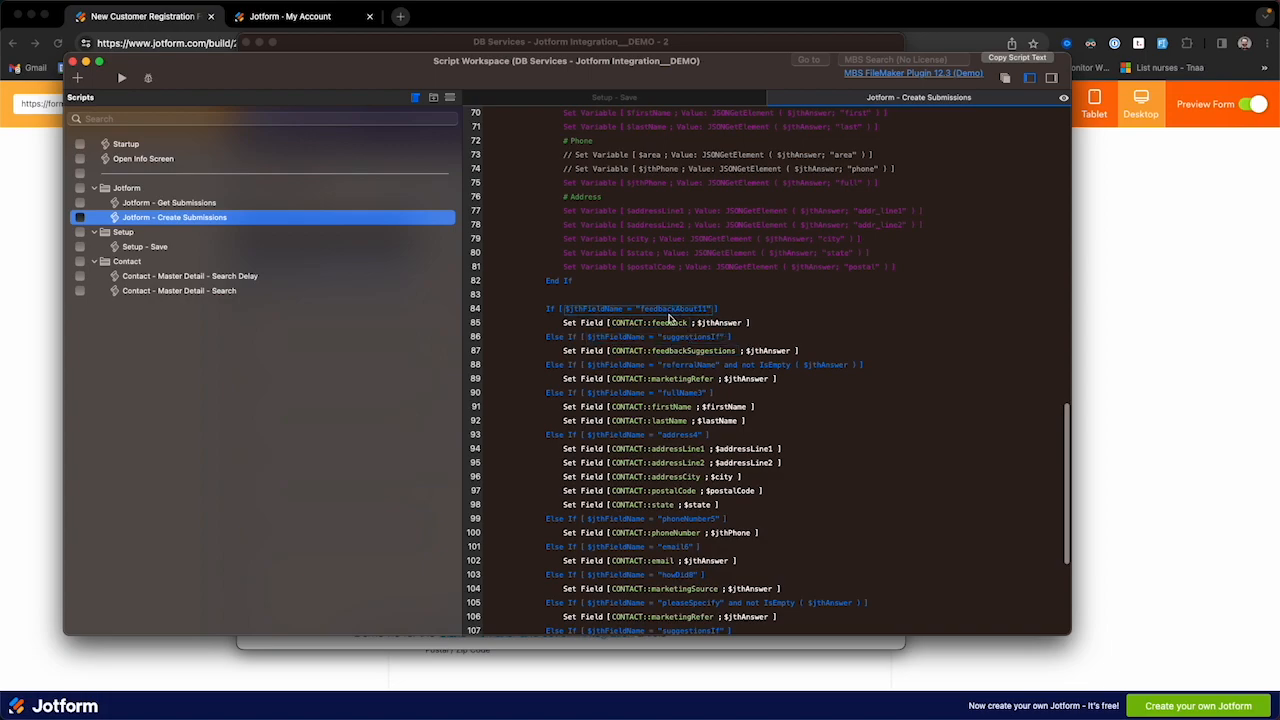
pyautogui.scroll(-1, 668, 314)
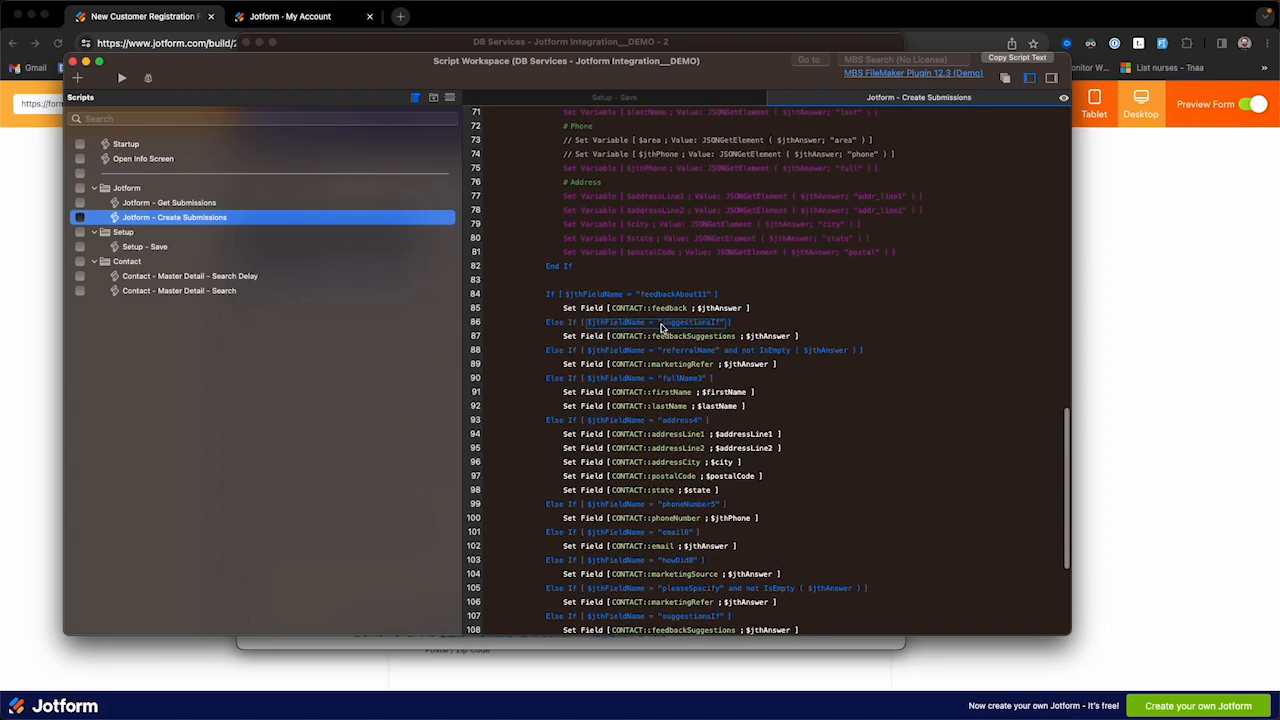
pyautogui.click(669, 297)
pyautogui.doubleClick(669, 295)
pyautogui.click(680, 295)
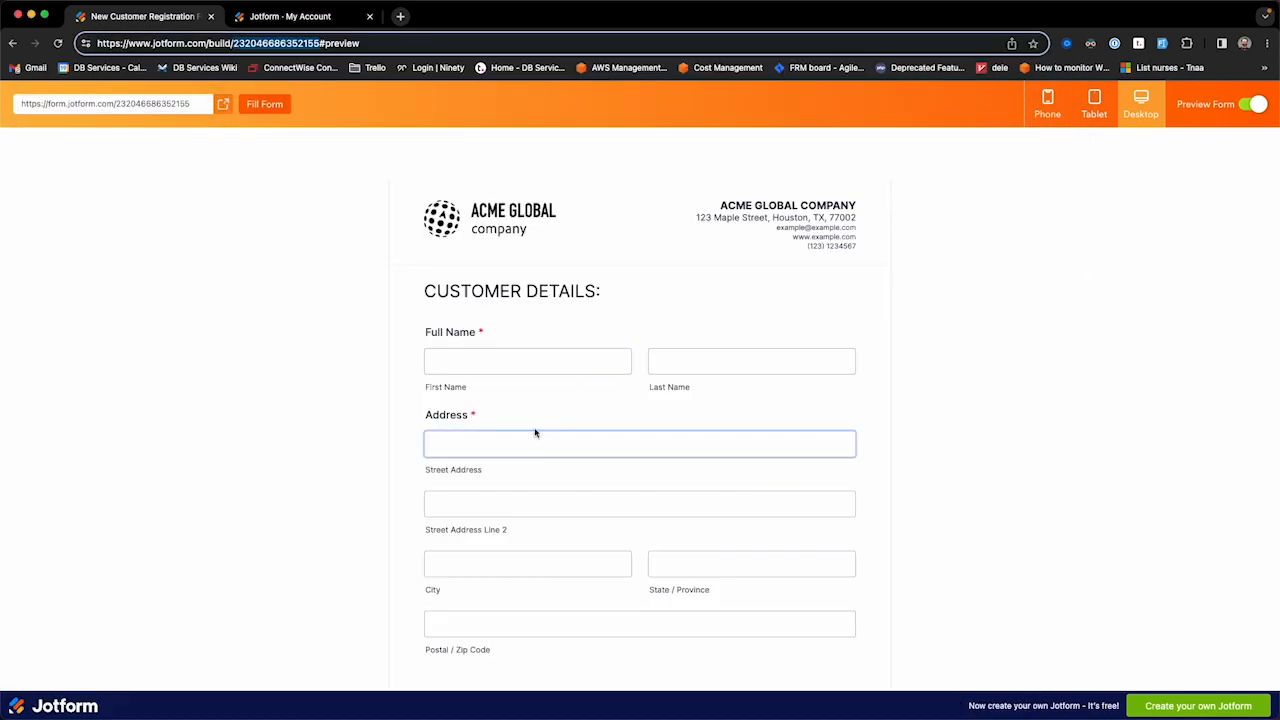
pyautogui.scroll(-1, 535, 433)
# Step: Exit preview and show the Feedback about us field's Advanced Field Details, selecting unique name feedbackAbout11
pyautogui.click(1254, 105)
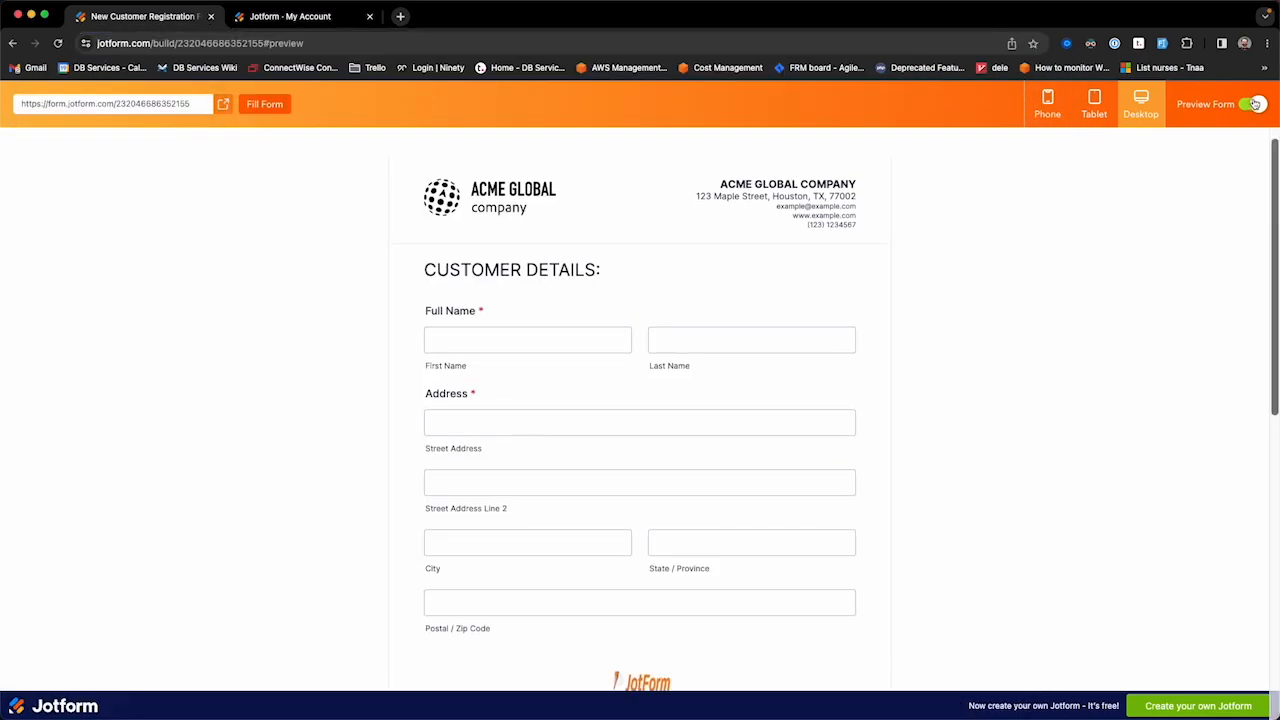
pyautogui.scroll(-5, 590, 470)
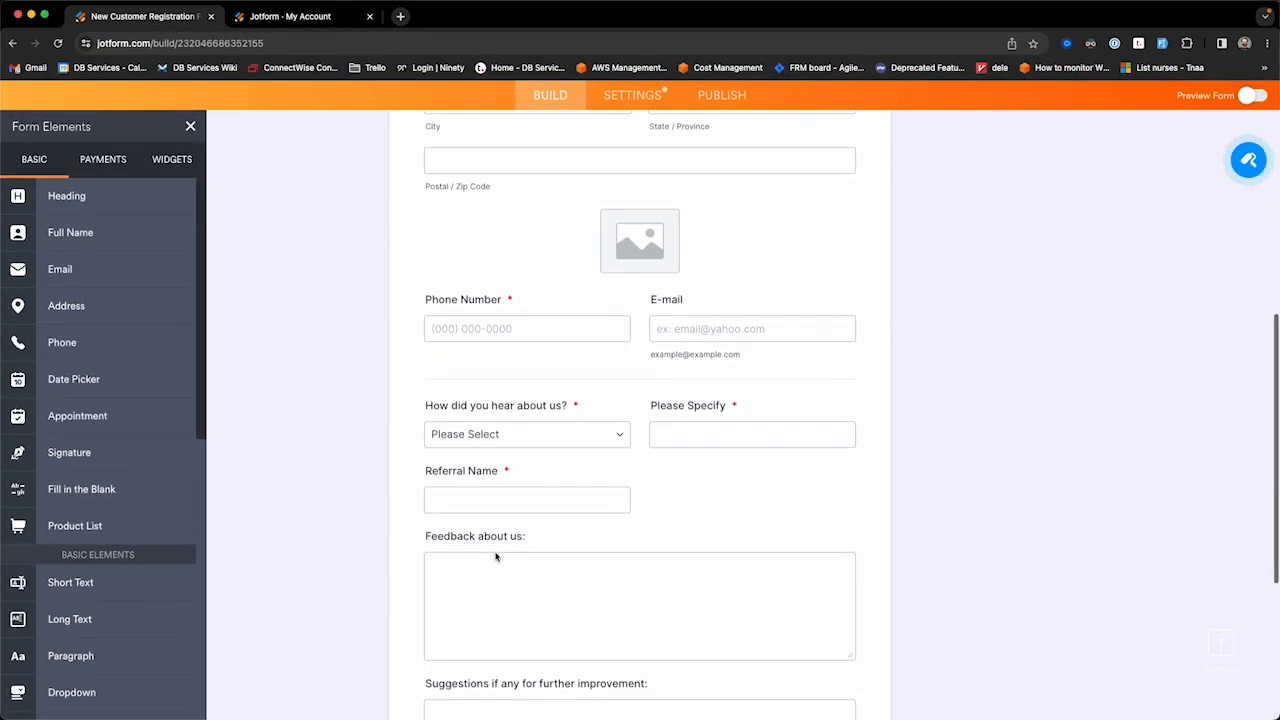
pyautogui.click(497, 555)
pyautogui.click(881, 587)
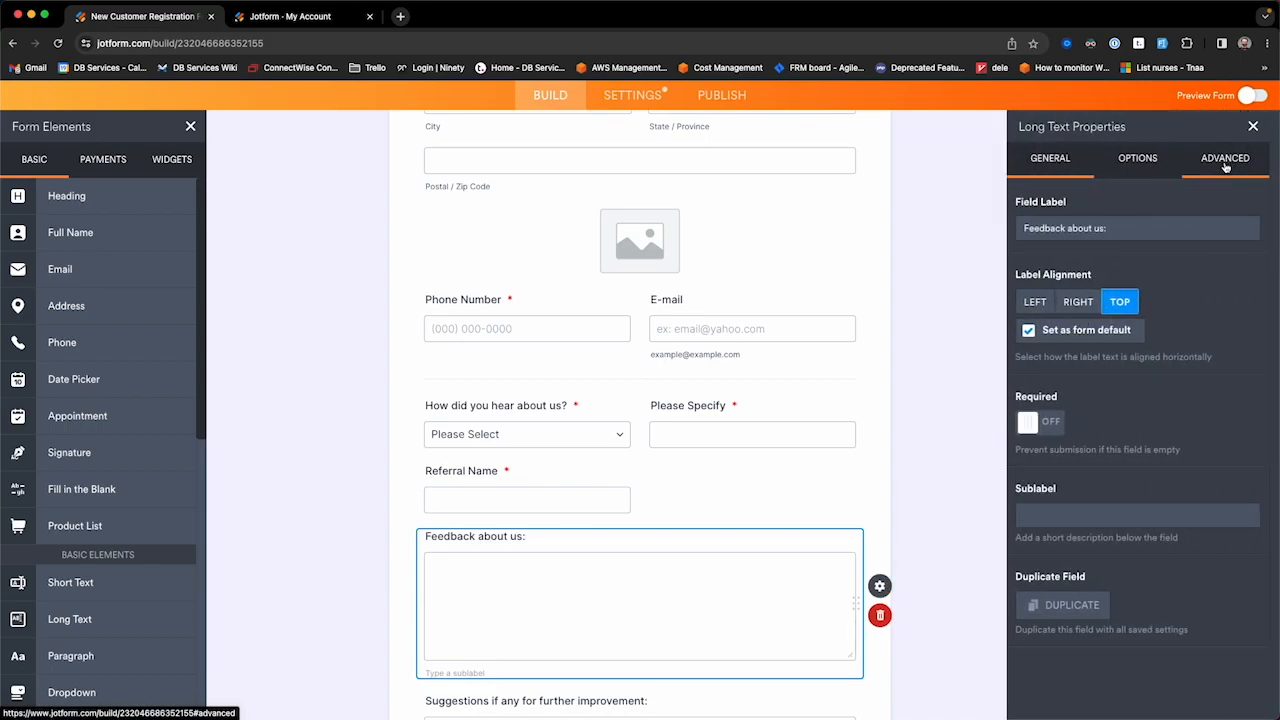
pyautogui.click(1226, 161)
pyautogui.scroll(-3, 1115, 575)
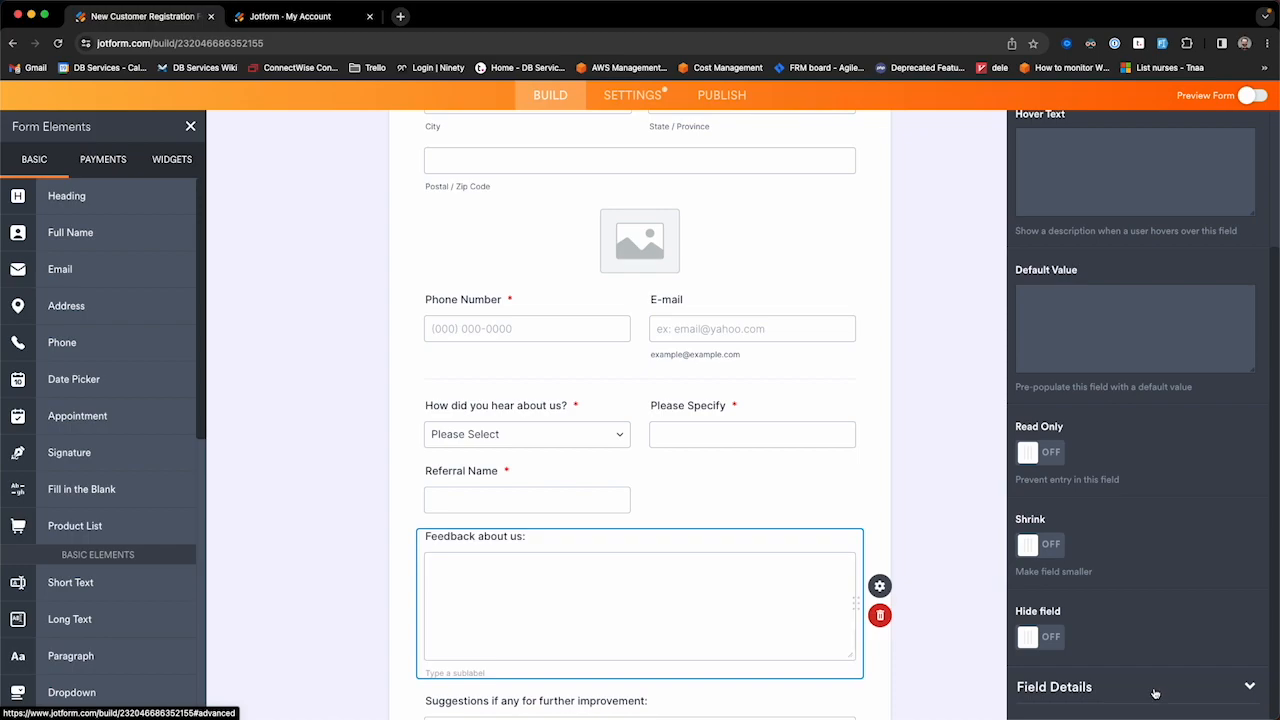
pyautogui.click(1155, 690)
pyautogui.doubleClick(1075, 551)
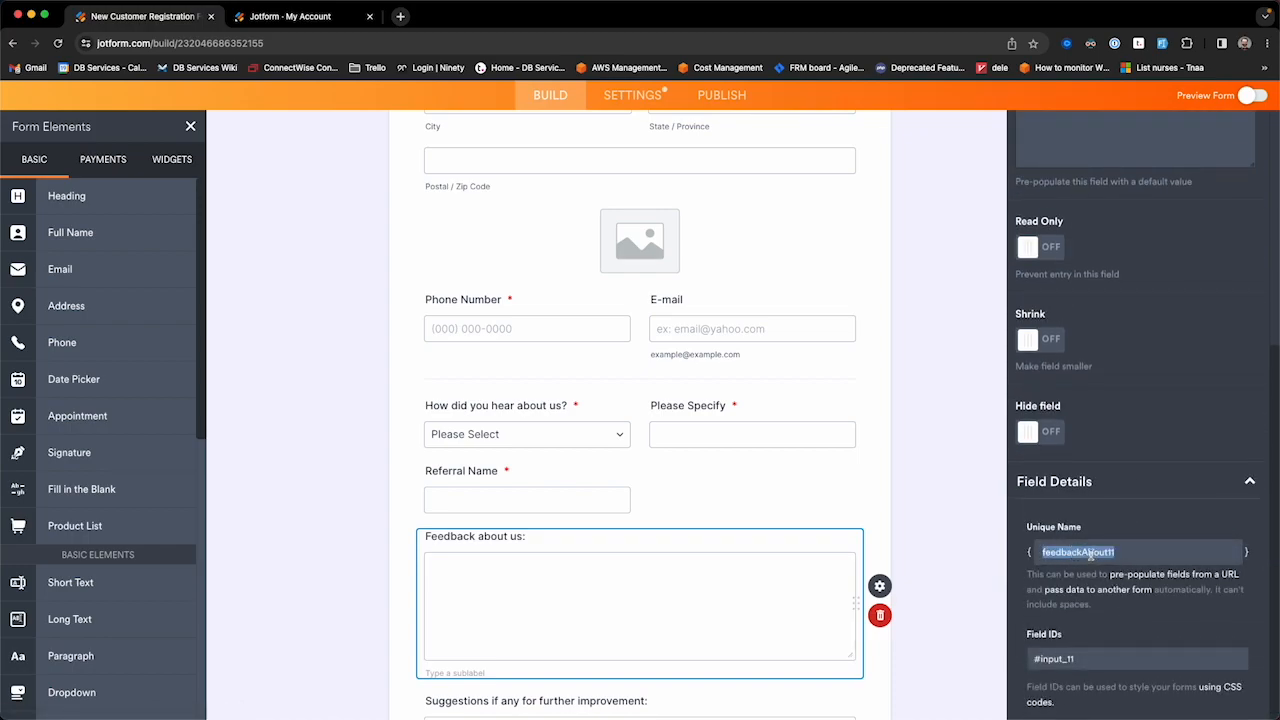
pyautogui.hotkey('ctrl', 'Up')
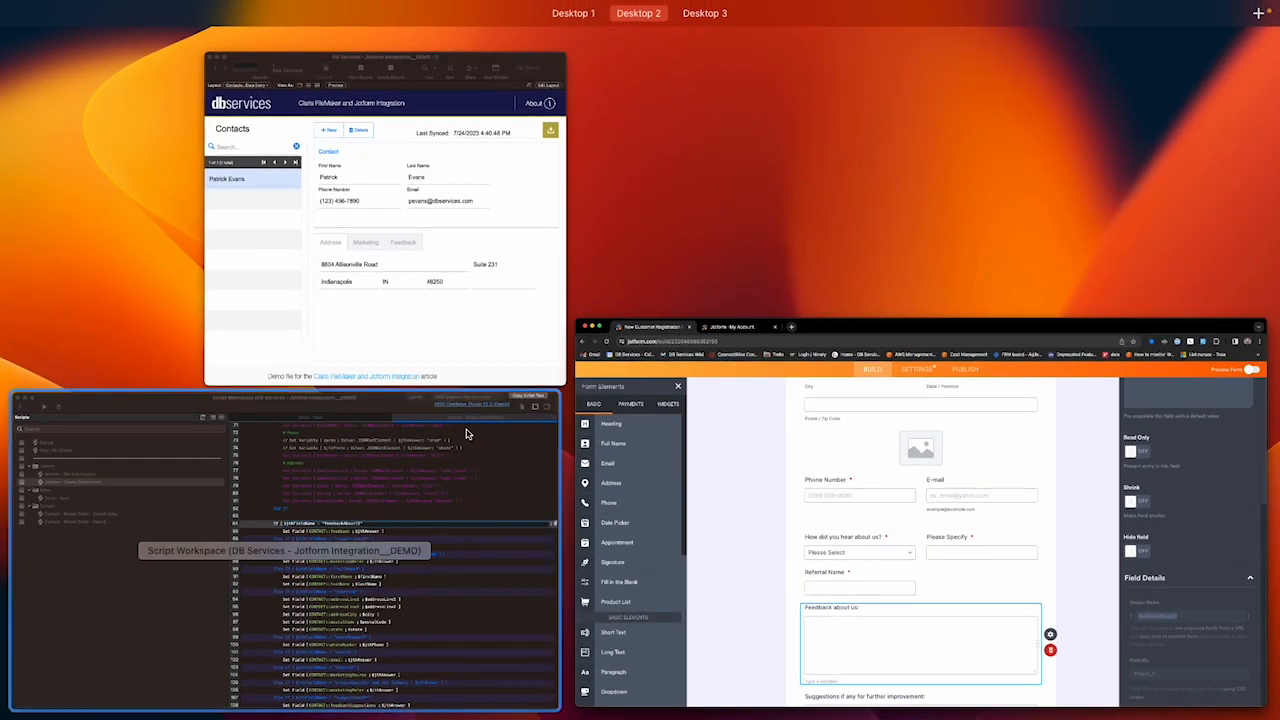
# Step: Review line 84's feedbackAbout11 condition, lines 82–83 and the remaining field mappings in Create Submissions
pyautogui.click(368, 582)
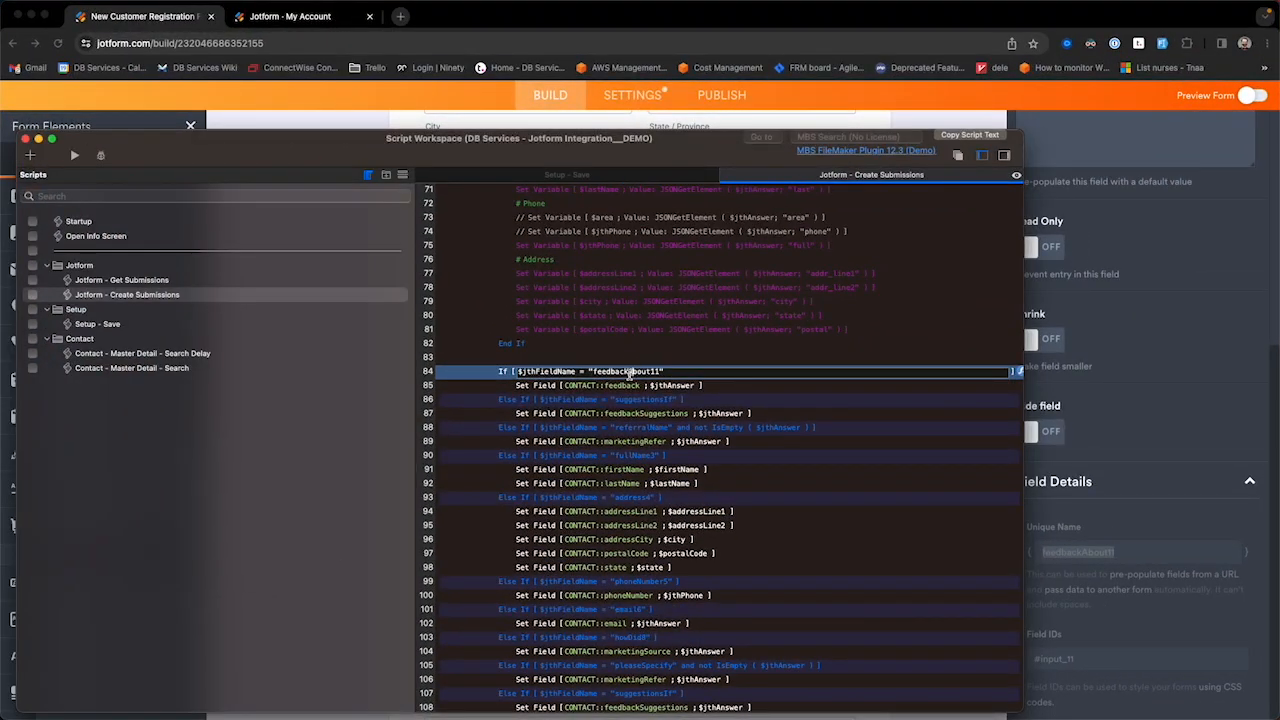
pyautogui.doubleClick(596, 372)
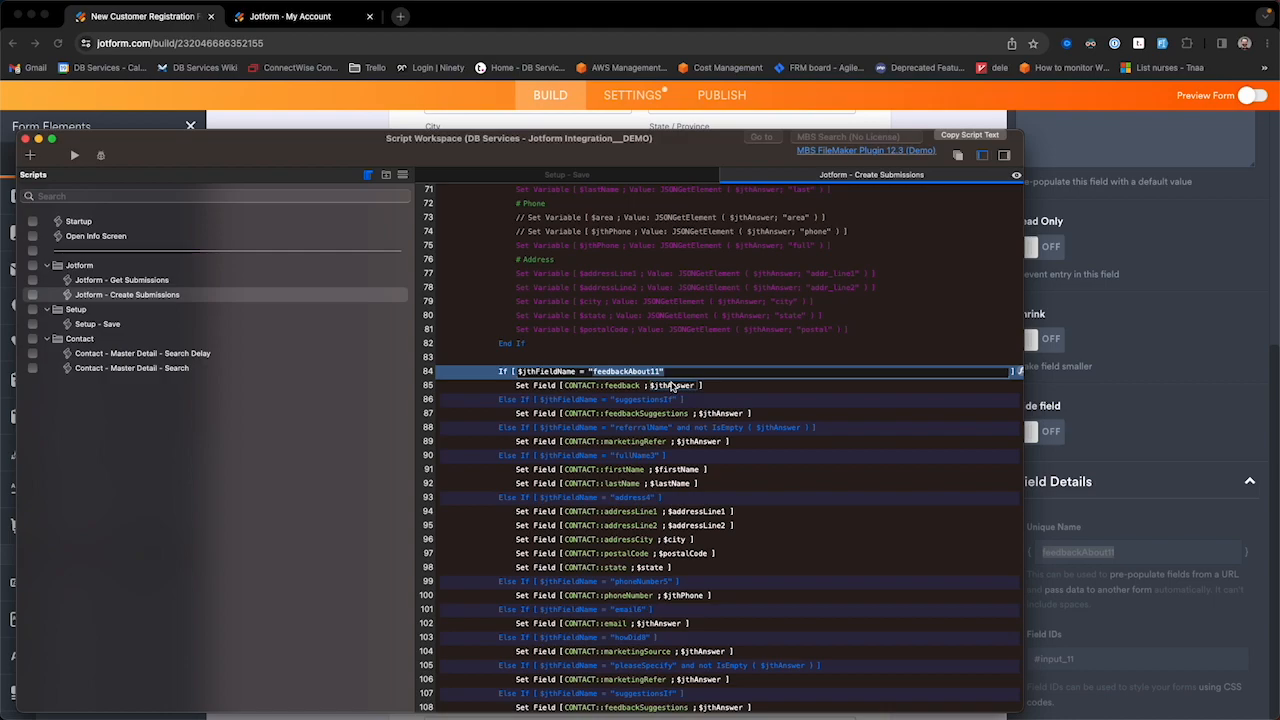
pyautogui.click(631, 359)
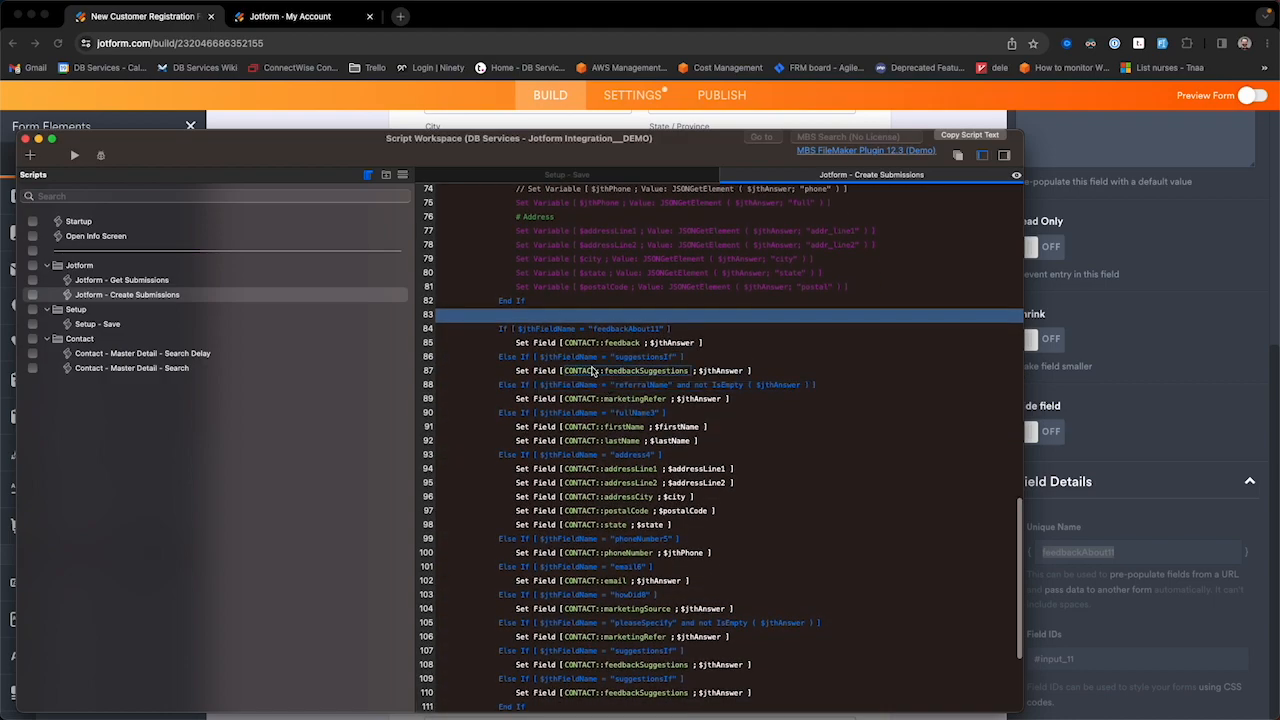
pyautogui.scroll(-3, 594, 370)
pyautogui.scroll(1, 598, 268)
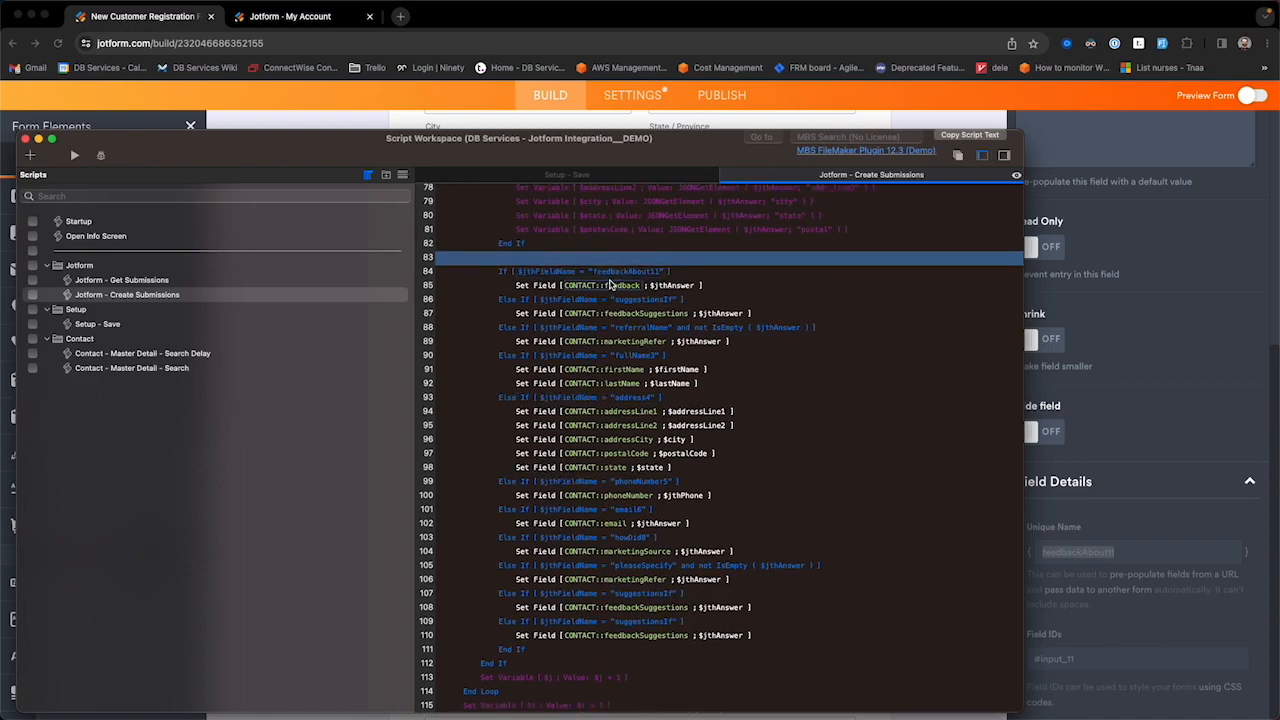
pyautogui.click(553, 249)
pyautogui.click(537, 259)
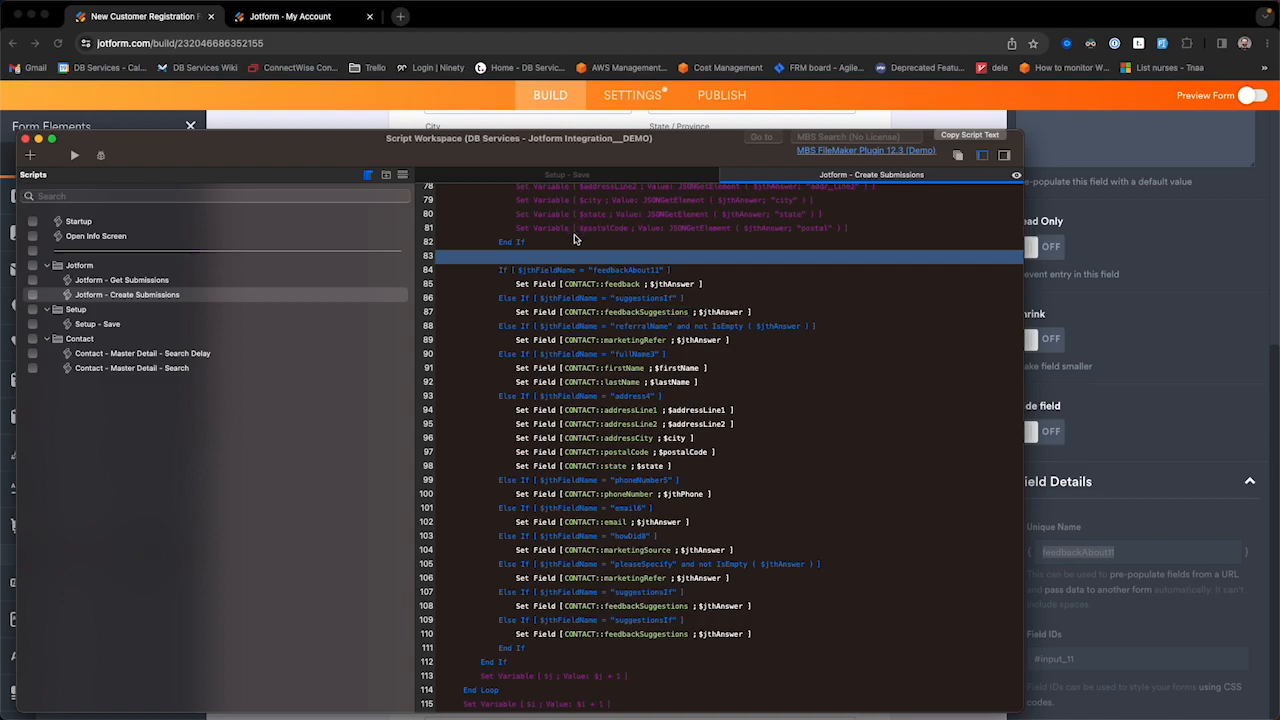
pyautogui.scroll(-1, 600, 414)
pyautogui.scroll(1, 600, 419)
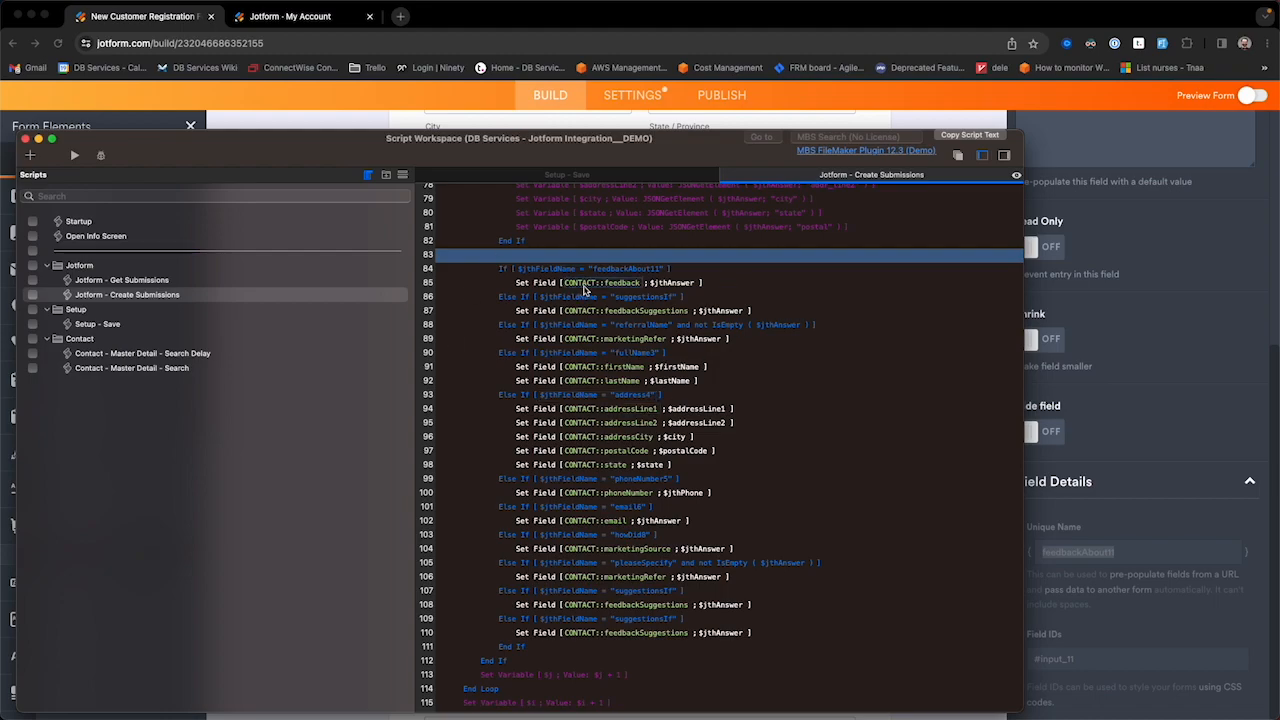
pyautogui.scroll(-2, 567, 610)
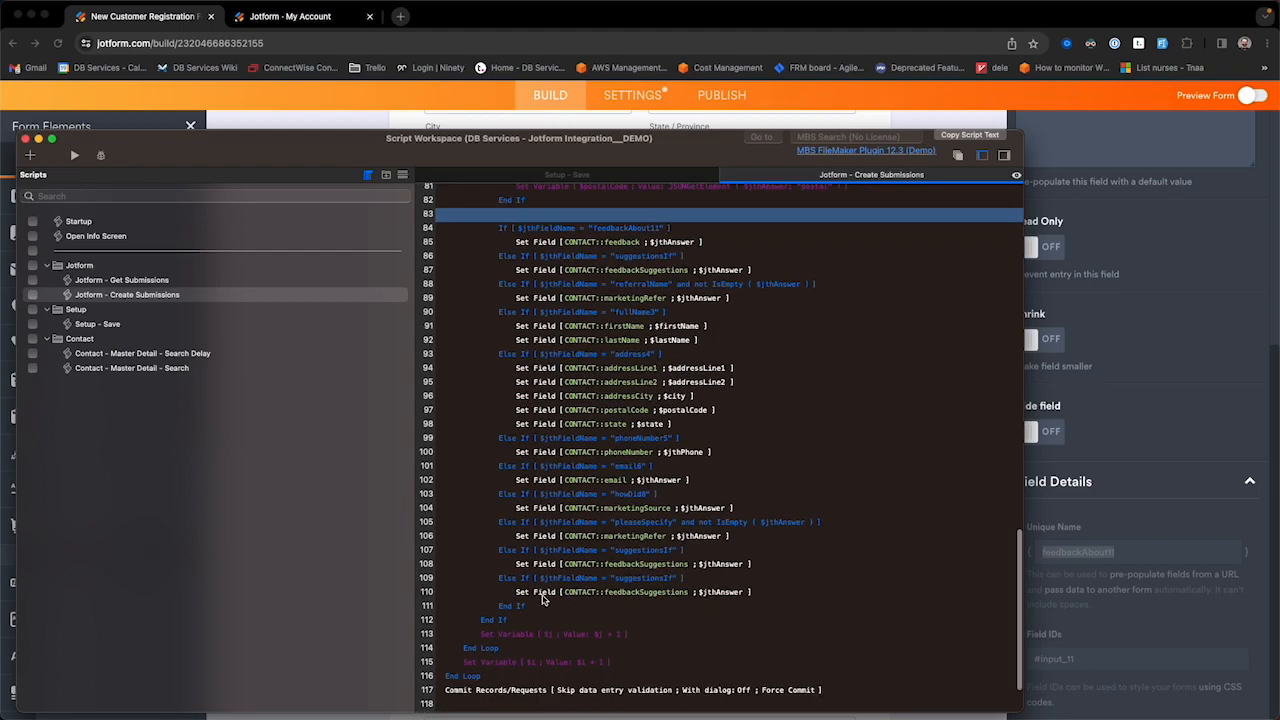
pyautogui.moveTo(251, 143); pyautogui.dragTo(456, 140)
# Step: Close the script workspace and deselect the Feedback about us field in Jotform's builder
pyautogui.click(231, 135)
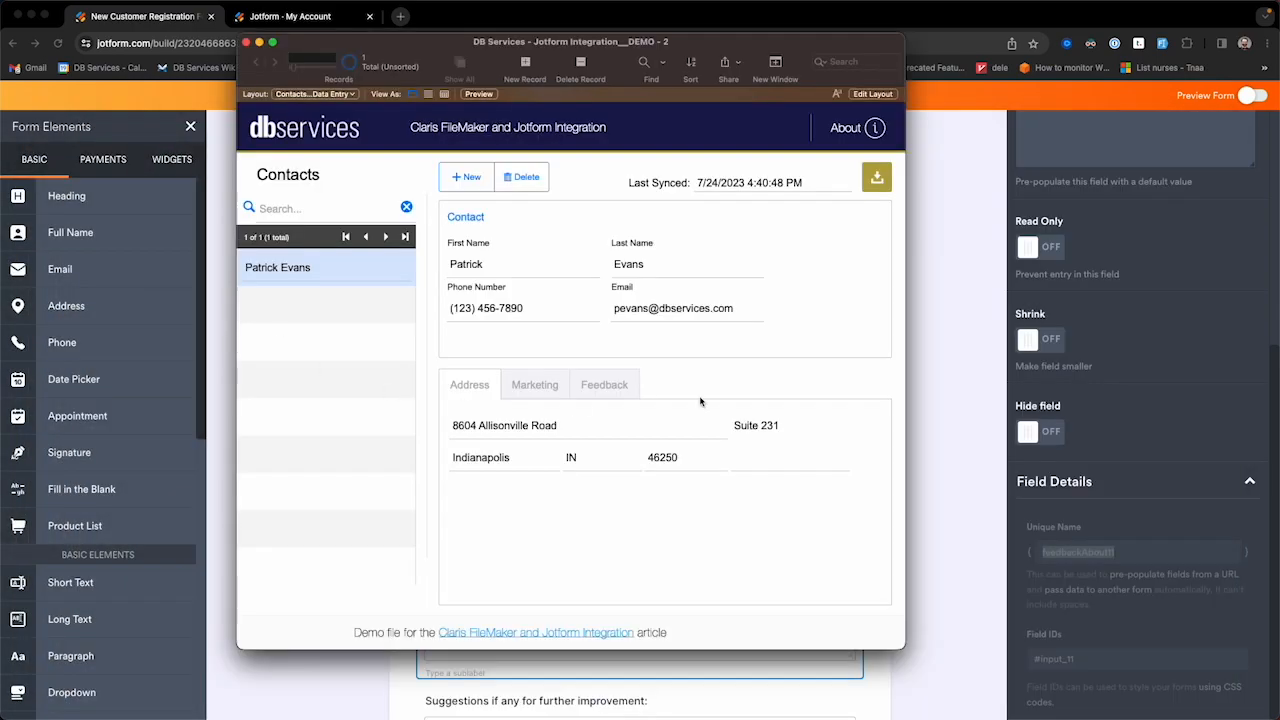
pyautogui.click(946, 328)
pyautogui.click(348, 434)
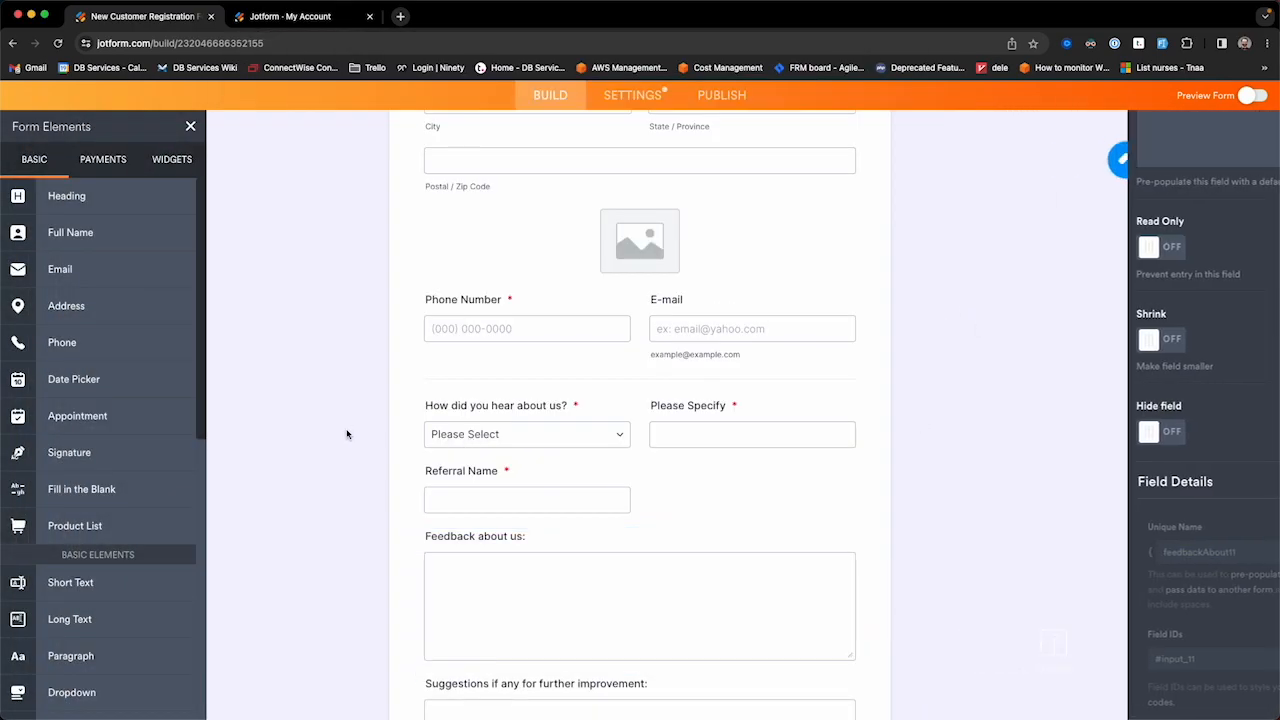
pyautogui.scroll(1, 683, 337)
# Step: Bring up the FileMaker contact record and cycle through its Marketing, Feedback and Address tabs
pyautogui.hotkey('ctrl', 'Up')
pyautogui.click(375, 345)
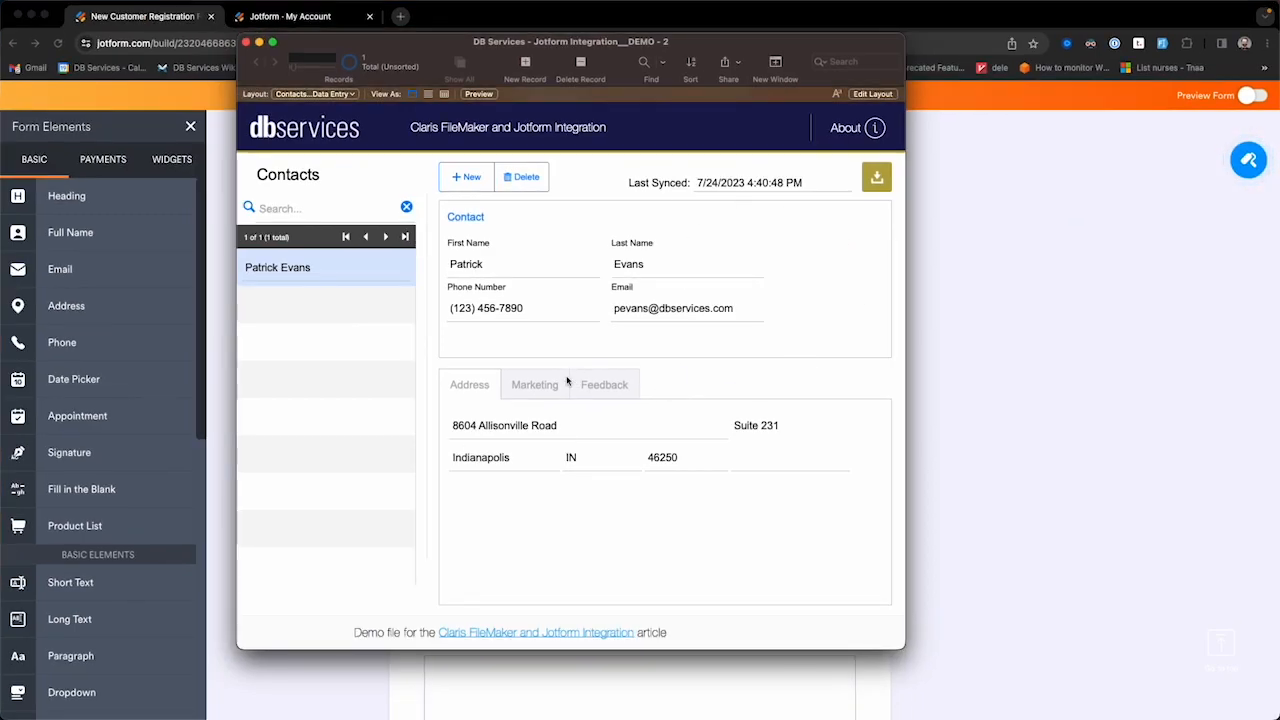
pyautogui.click(535, 385)
pyautogui.click(604, 385)
pyautogui.click(487, 396)
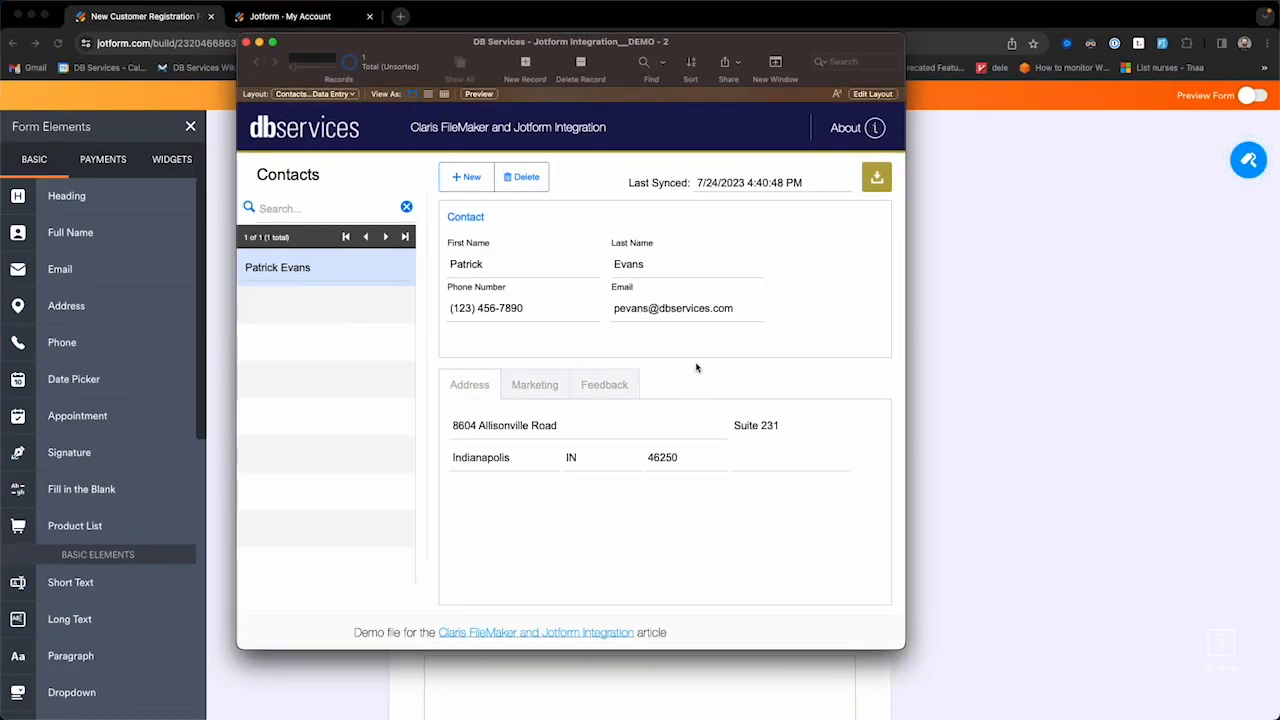